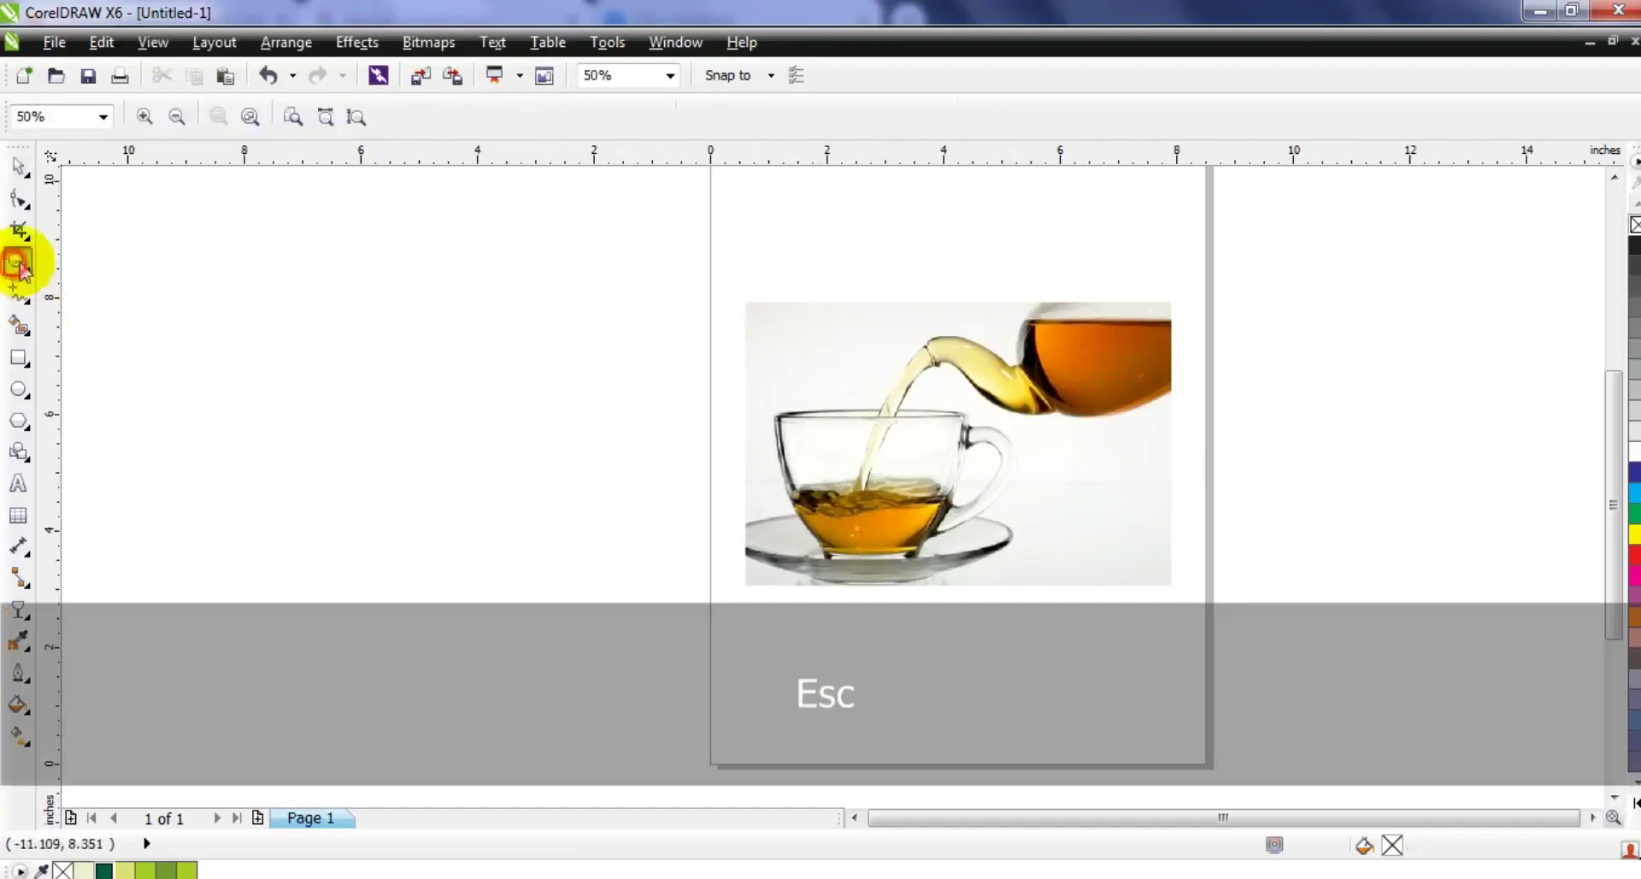
Sketch a closed triangle about 1.59 × 2.27 in over the cup's left half, joining rim centre, base centre and rim's left end.
{"action": "left_click_drag", "start_coordinate": [691, 283], "coordinate": [1232, 604]}
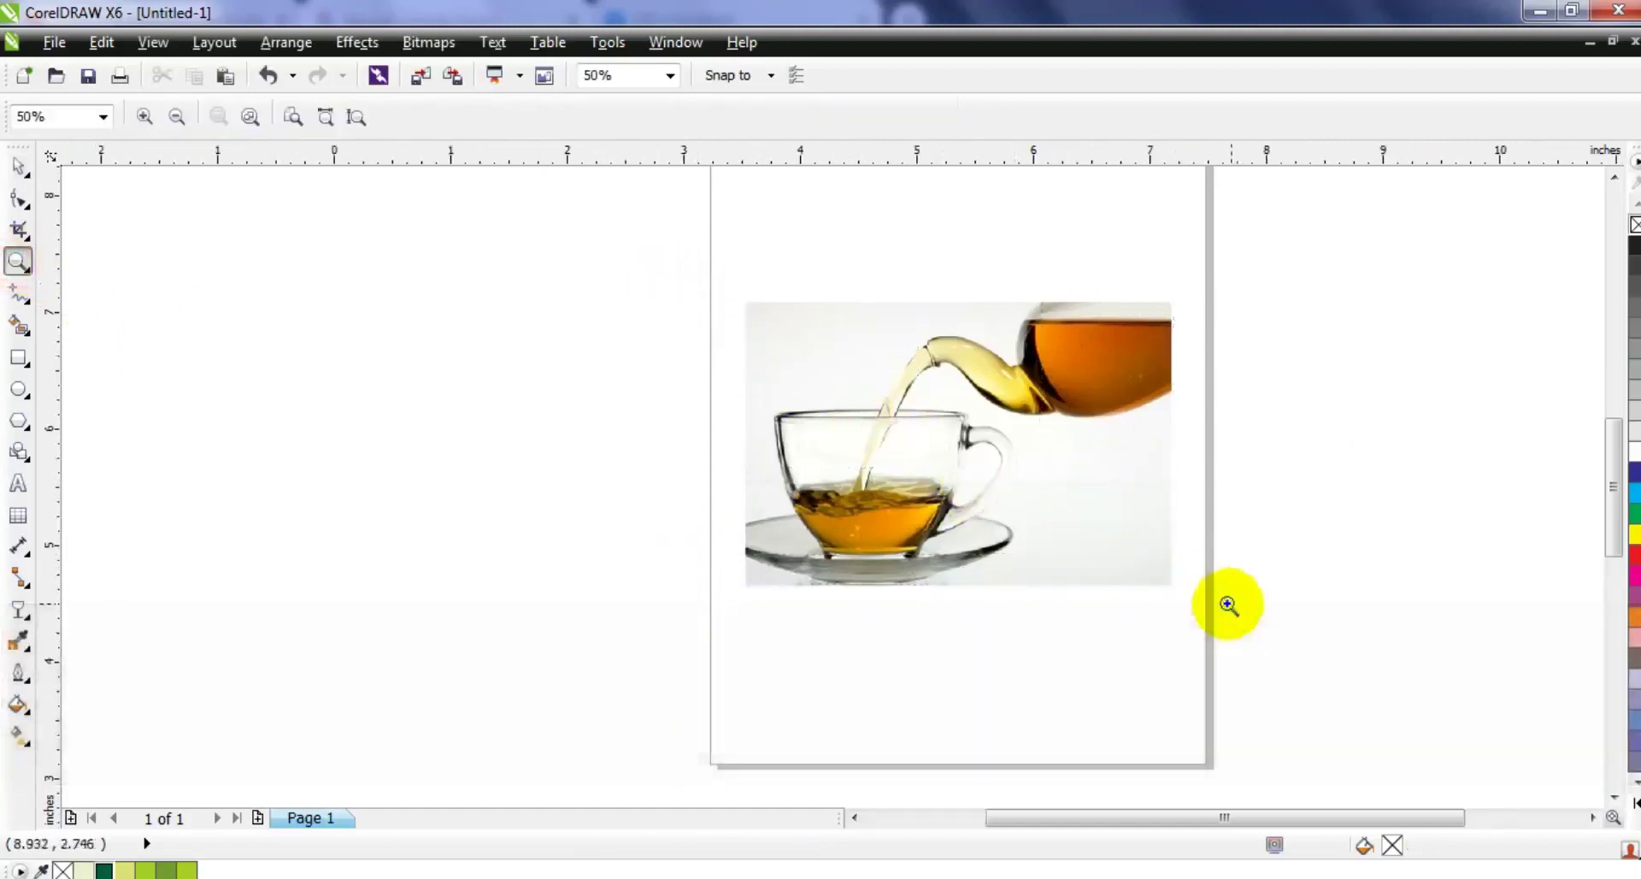
{"action": "left_click_drag", "start_coordinate": [328, 320], "coordinate": [1244, 746]}
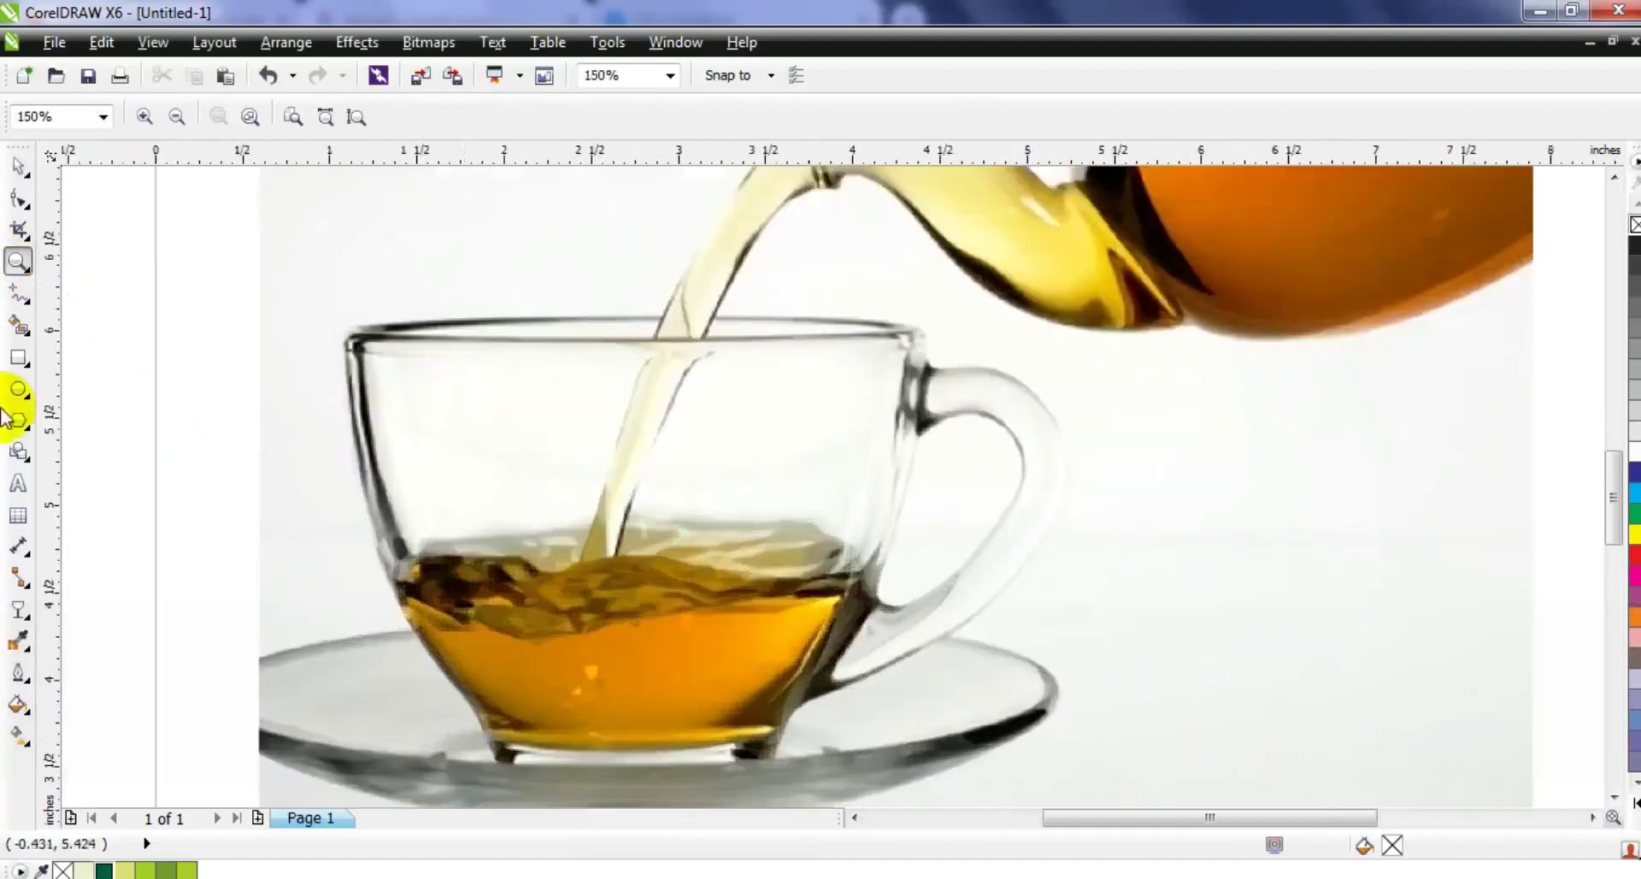
{"action": "left_click", "coordinate": [16, 295]}
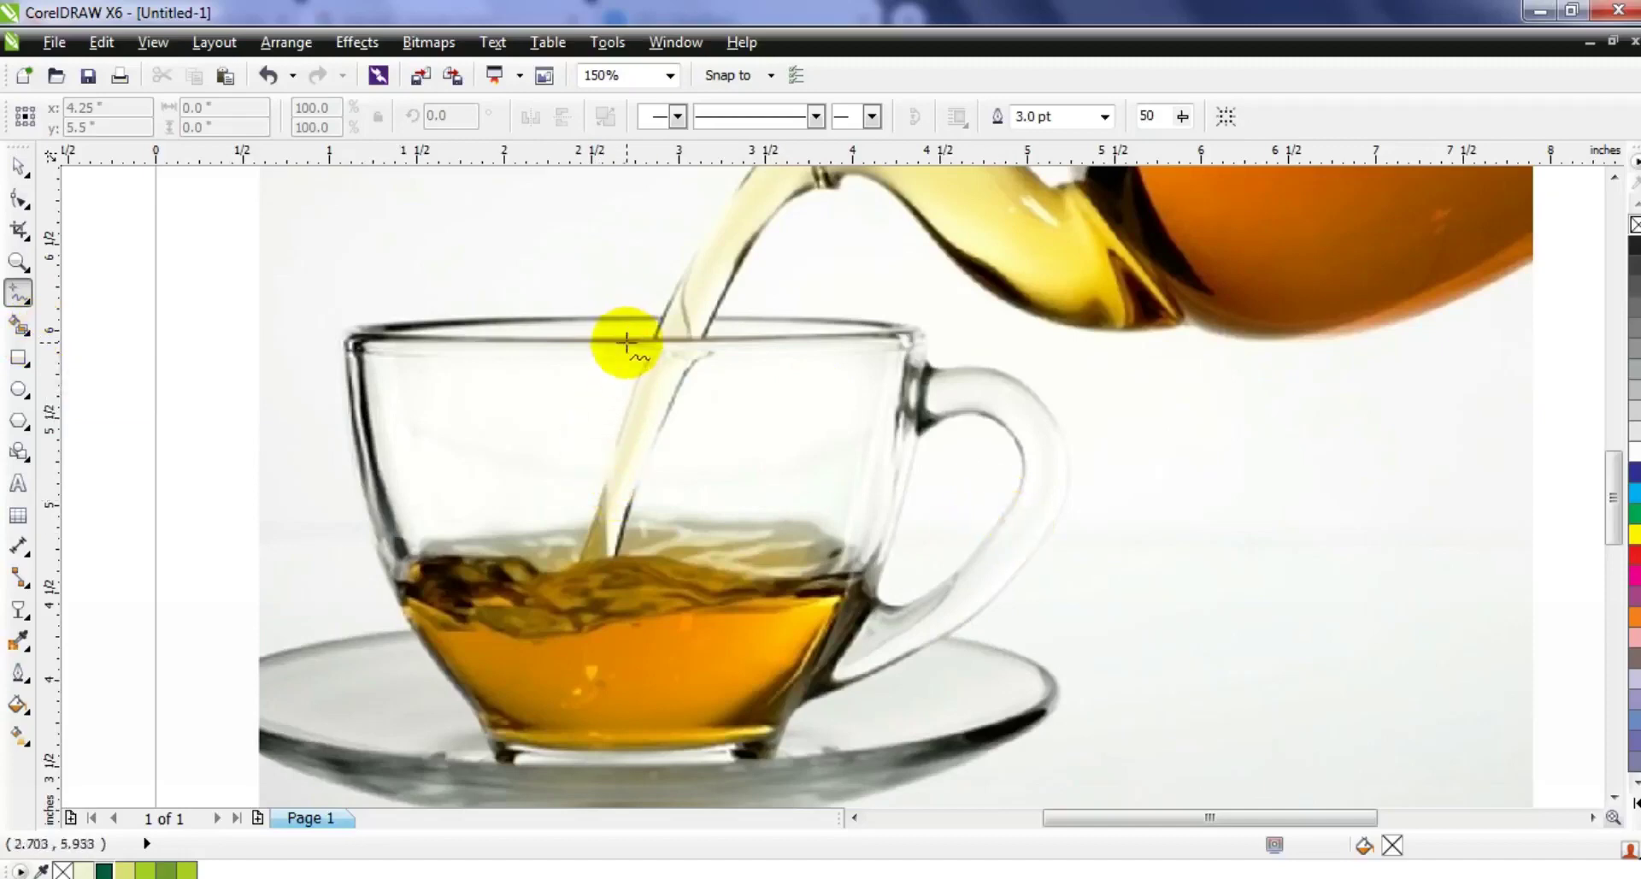
{"action": "left_click_drag", "start_coordinate": [627, 342], "coordinate": [627, 735]}
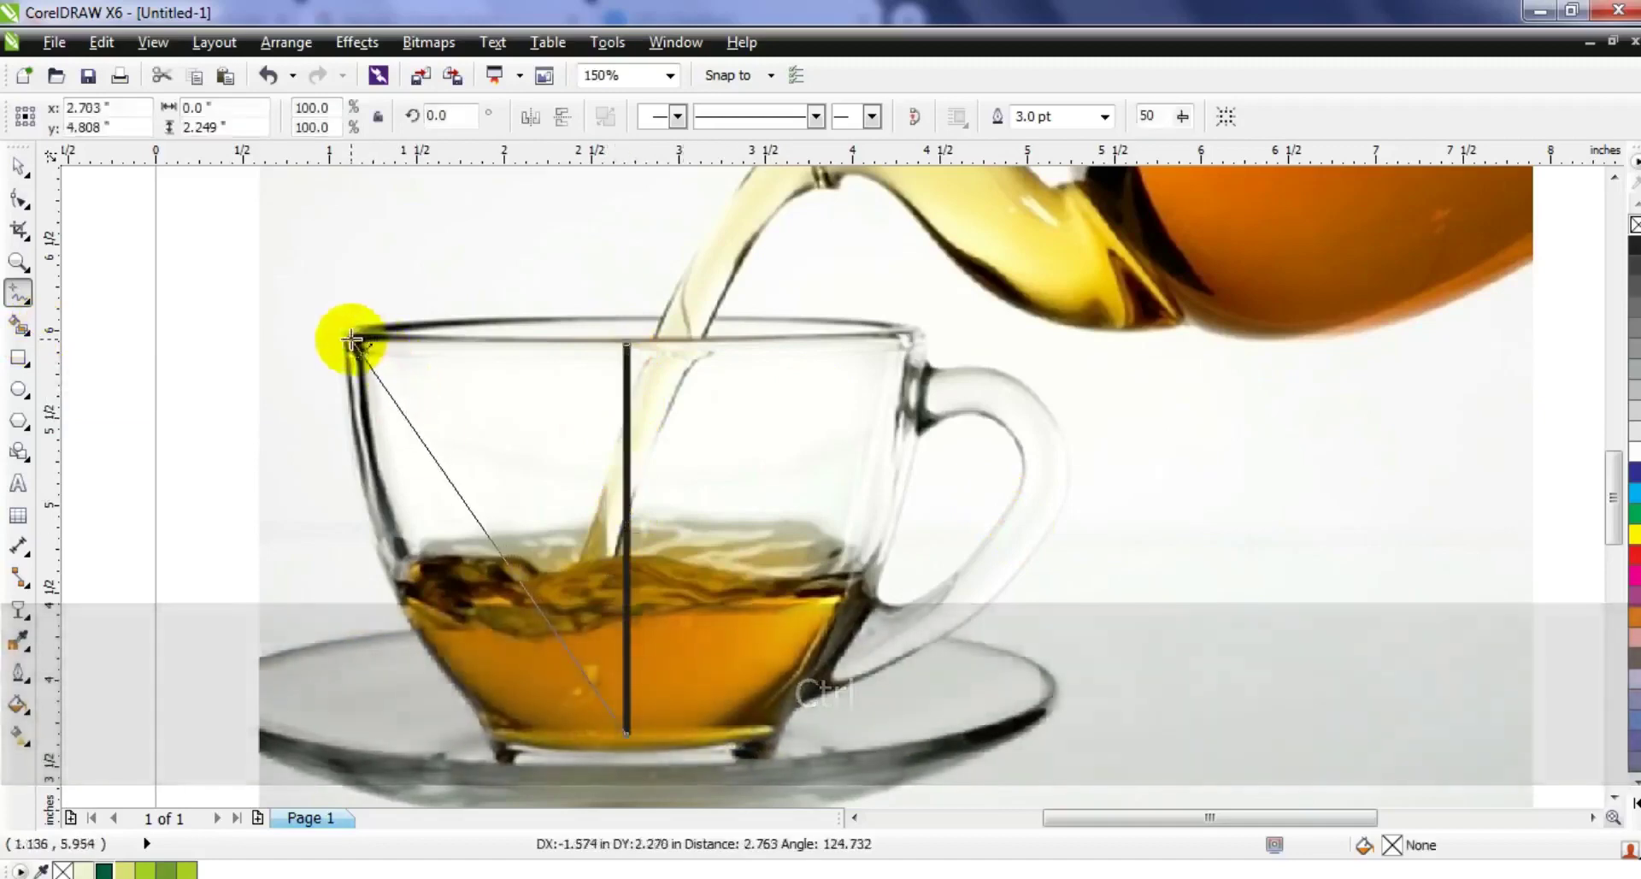
{"action": "left_click", "coordinate": [351, 339]}
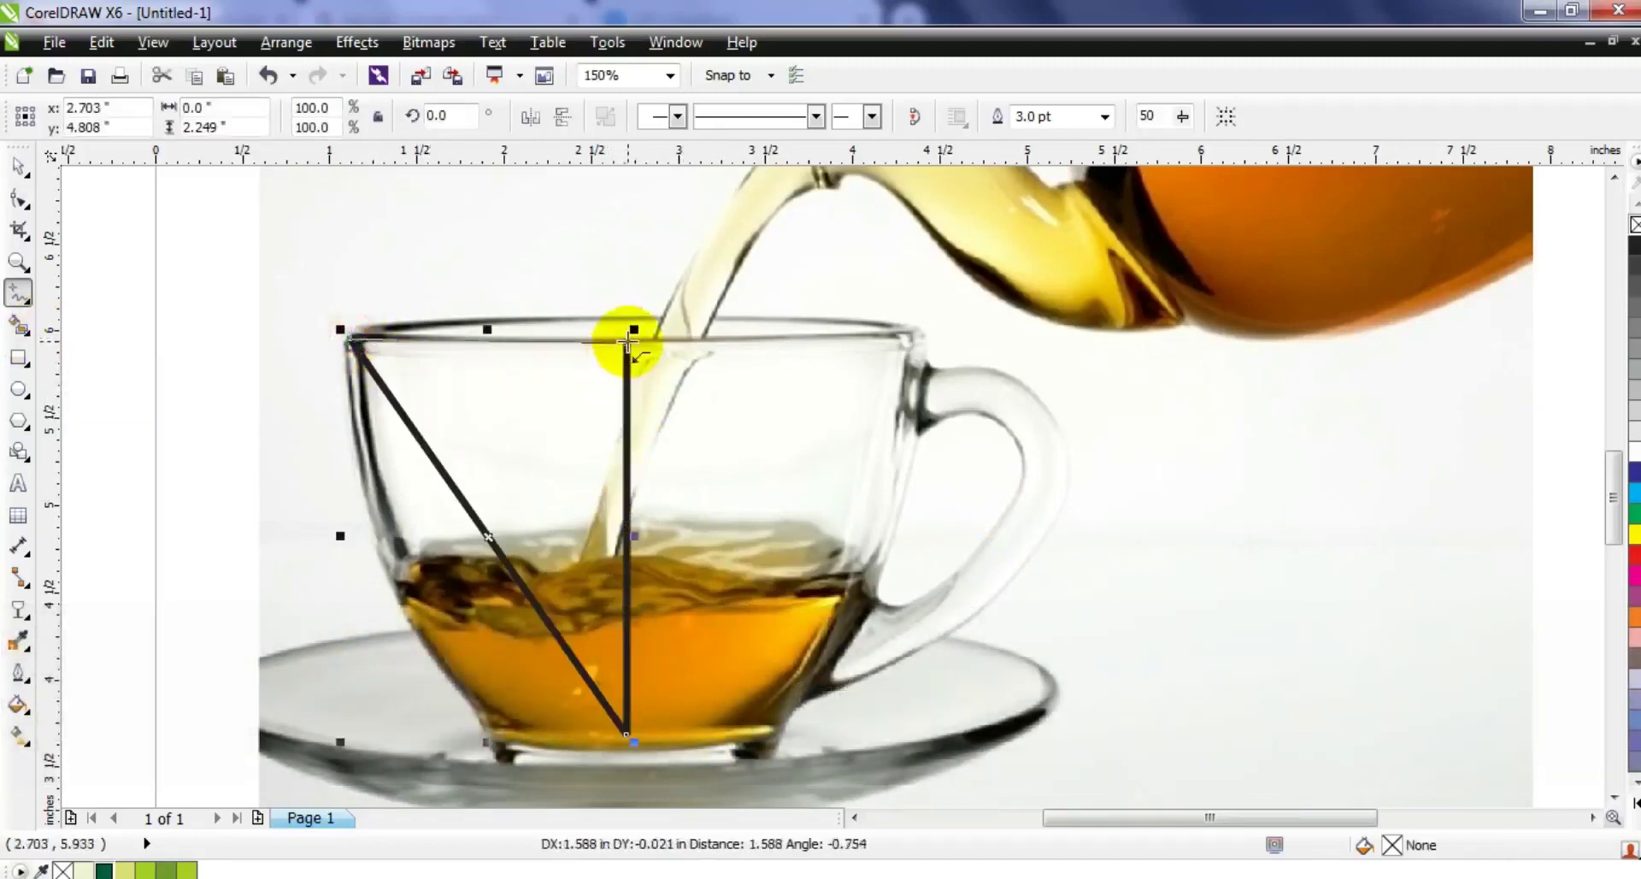
{"action": "left_click", "coordinate": [627, 342]}
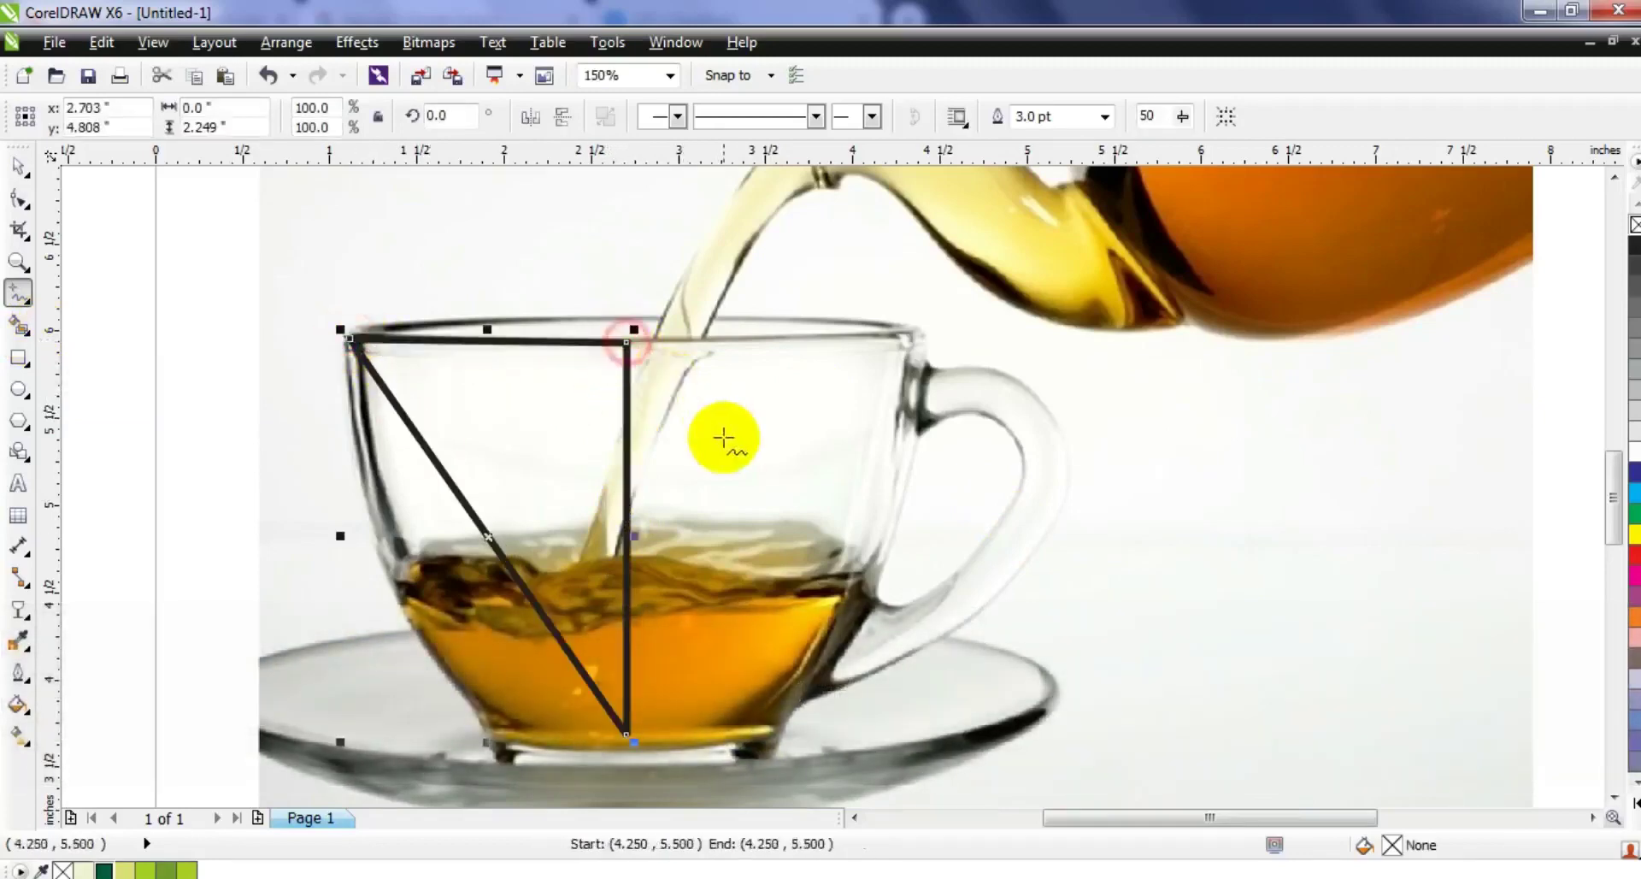
Convert the triangle's segments to curves and bend the slanted side outward to follow the cup's left wall.
{"action": "left_click", "coordinate": [19, 198]}
{"action": "left_click_drag", "start_coordinate": [316, 306], "coordinate": [690, 757]}
{"action": "left_click", "coordinate": [341, 117]}
{"action": "left_click_drag", "start_coordinate": [504, 557], "coordinate": [423, 633]}
Mirror a copy of the half-cup shape to the right and weld both halves into one outline.
{"action": "left_click", "coordinate": [18, 167]}
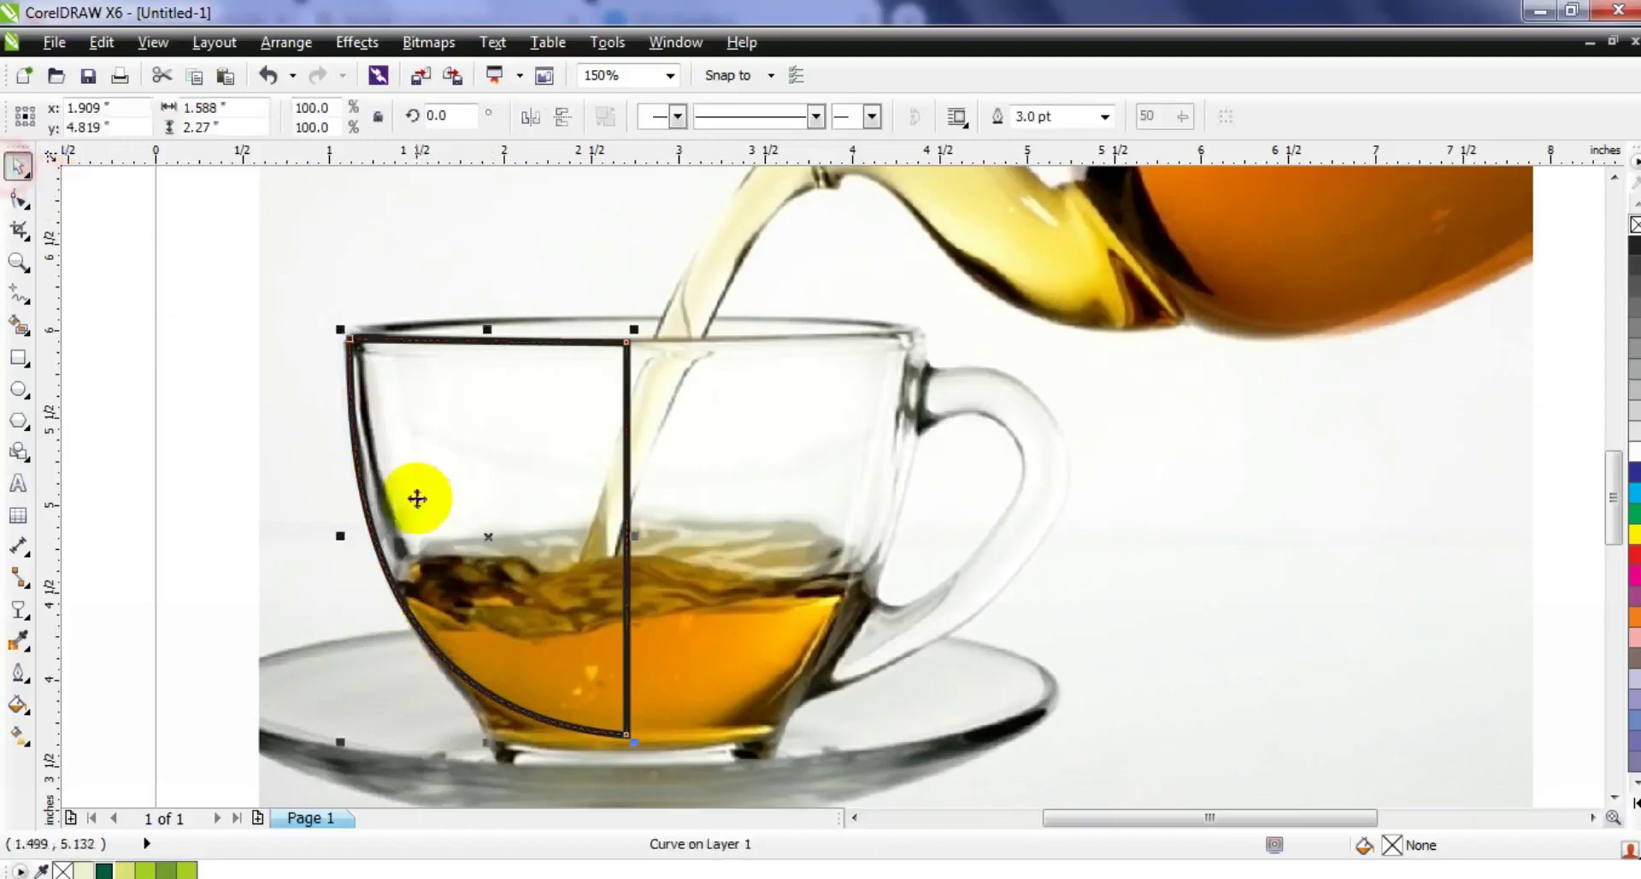
{"action": "left_click_drag", "start_coordinate": [341, 537], "coordinate": [690, 556]}
{"action": "left_click", "coordinate": [545, 464], "text": "shift"}
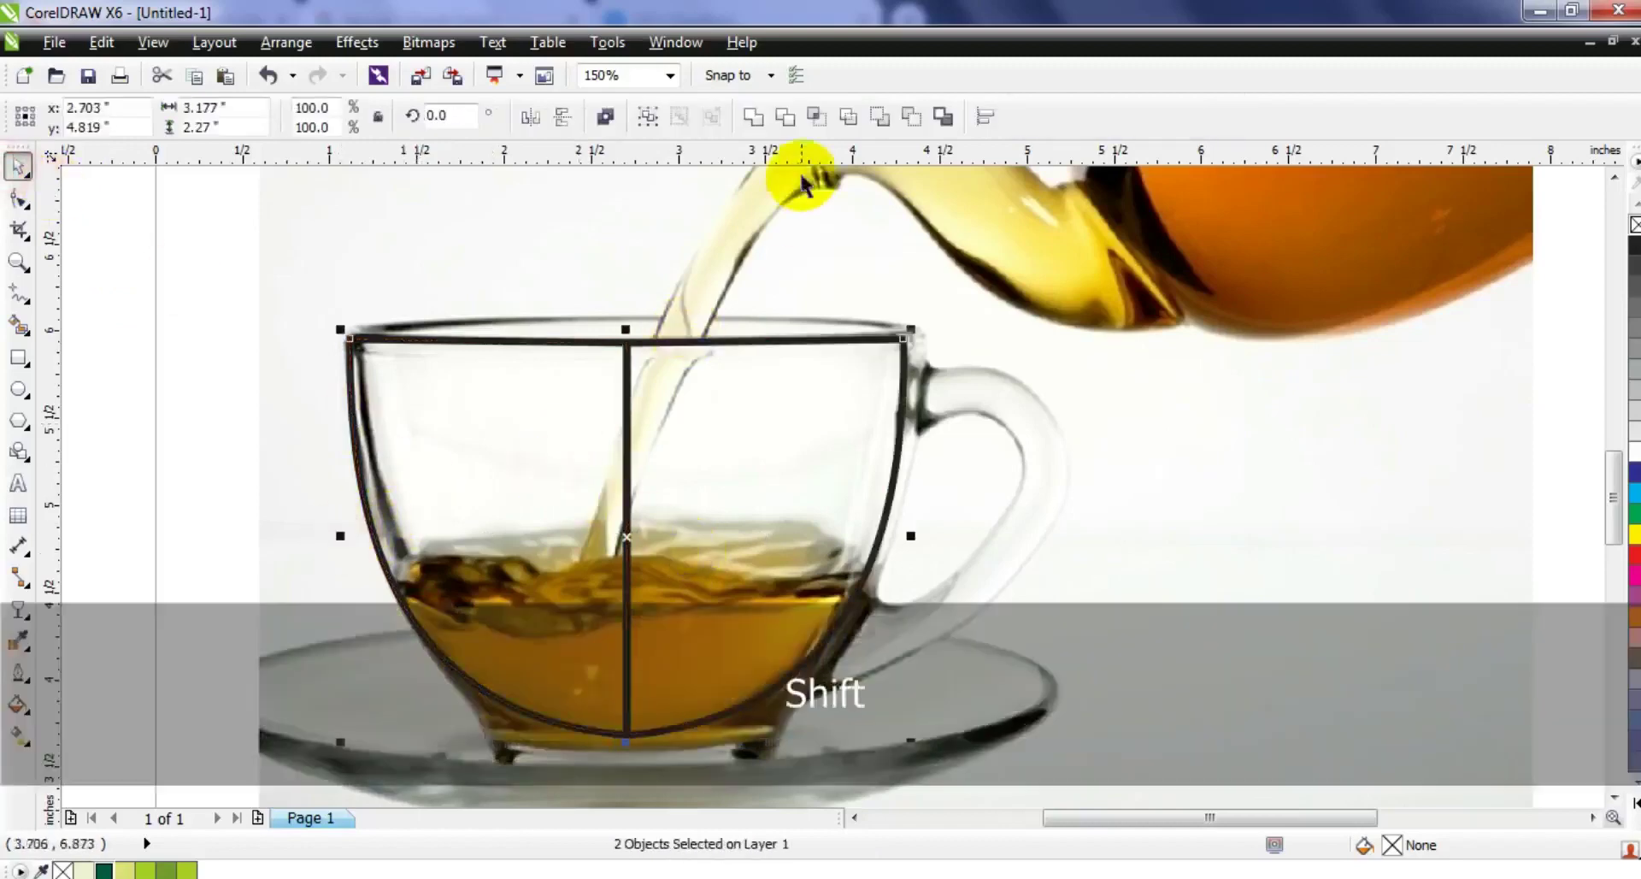
{"action": "left_click", "coordinate": [754, 117]}
Delete the welded outline's bottom centre node, widen the shape to about 3.26 in and adjust its bottom curve to match the cup.
{"action": "left_click", "coordinate": [19, 199]}
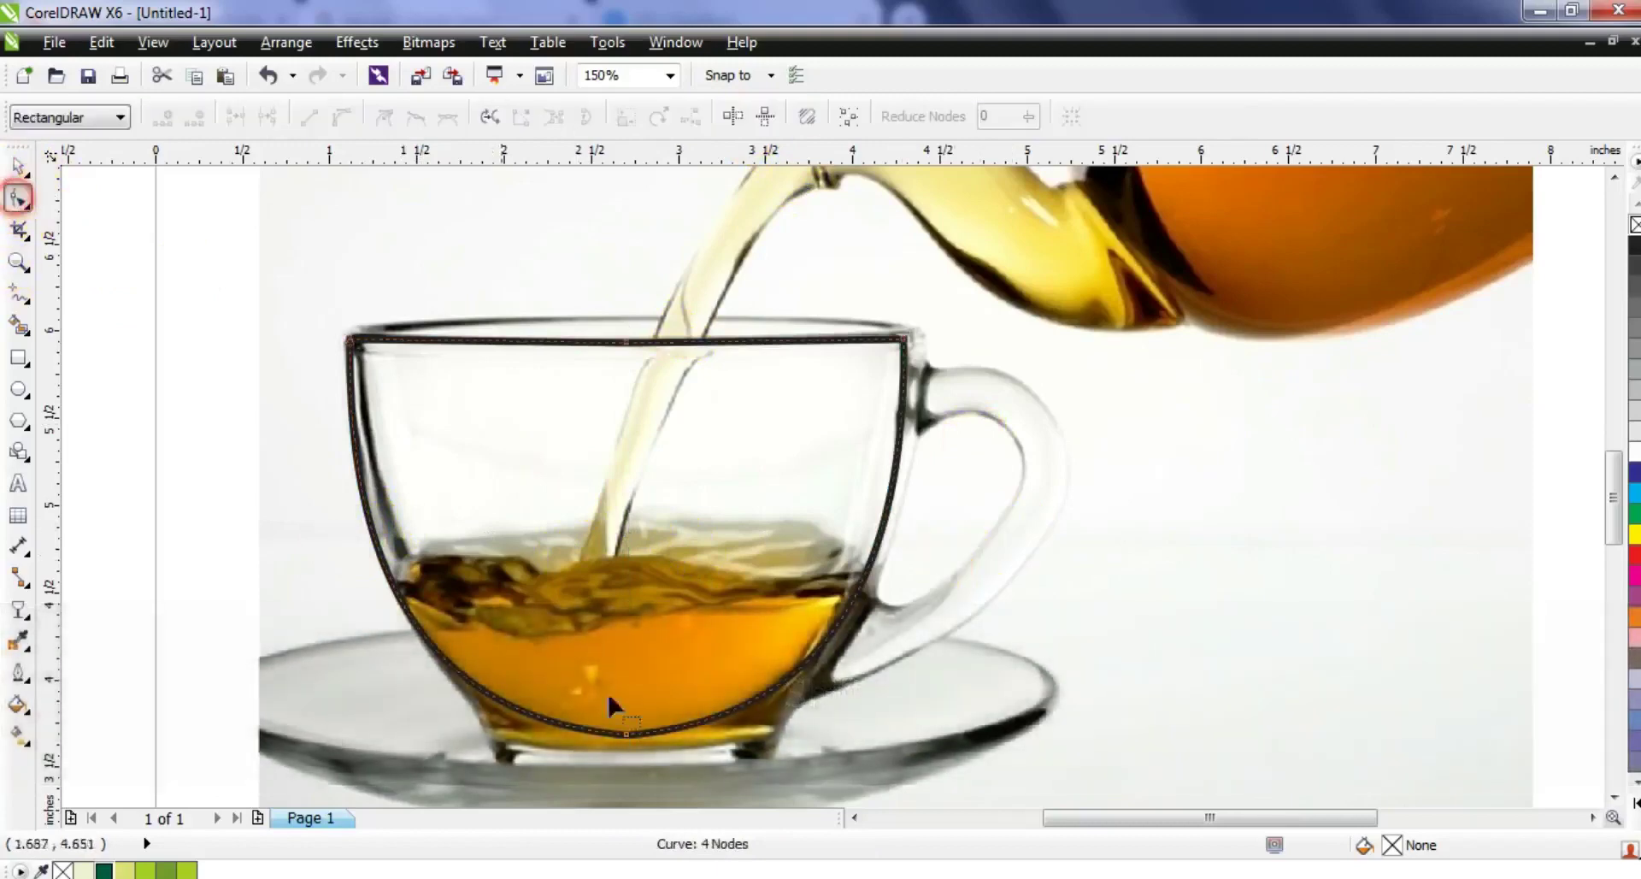
{"action": "key", "text": "Delete"}
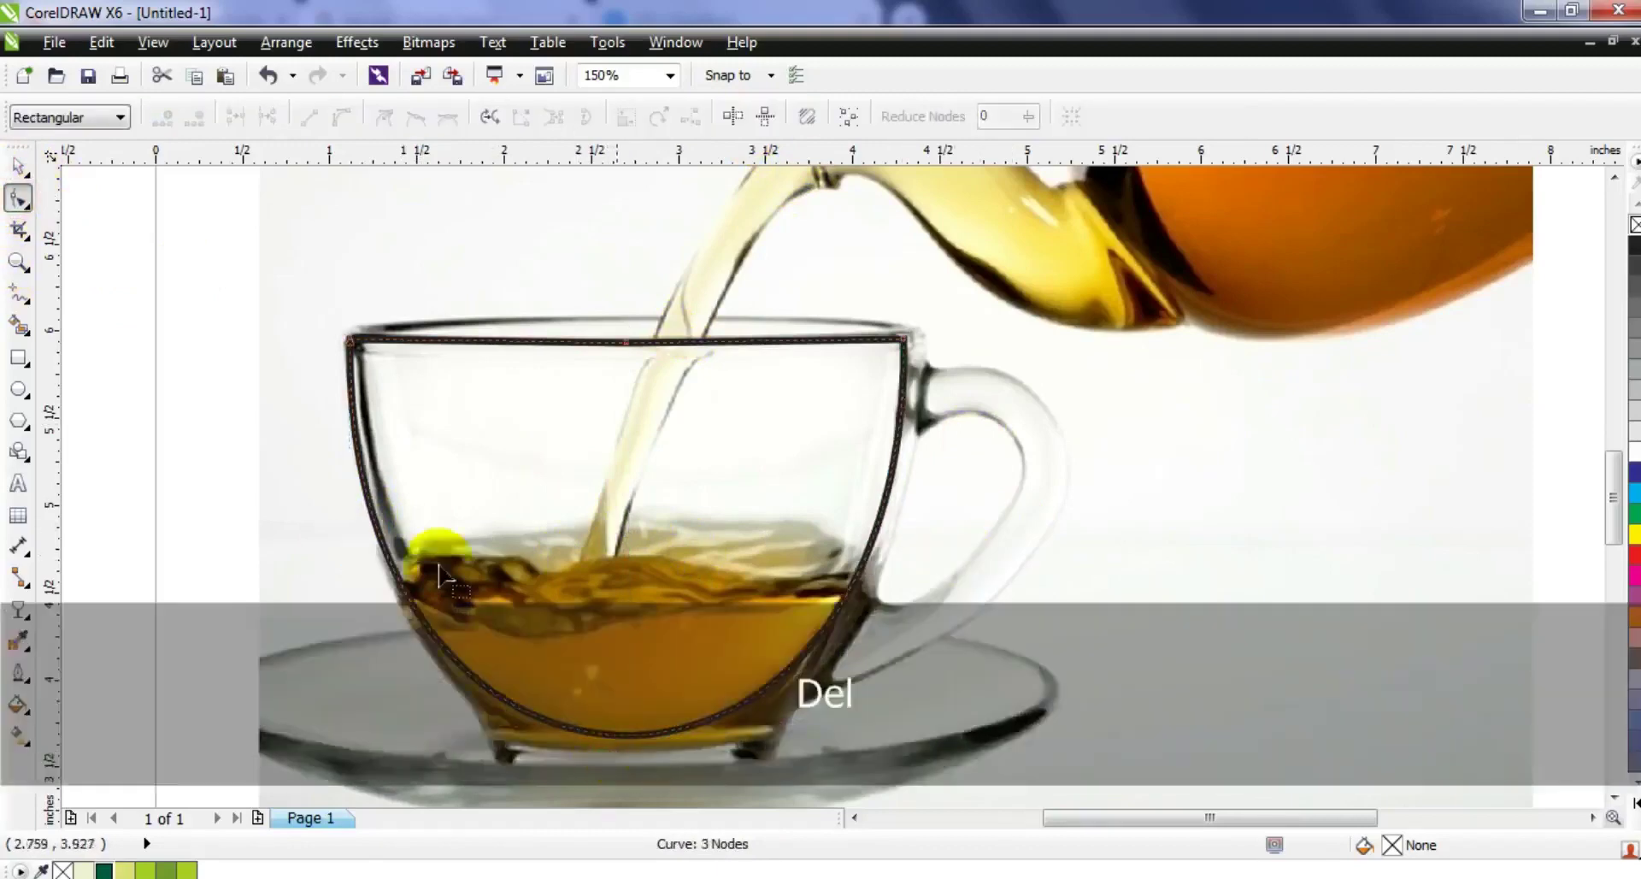
{"action": "left_click", "coordinate": [18, 165]}
{"action": "left_click_drag", "start_coordinate": [918, 536], "coordinate": [923, 533]}
{"action": "left_click_drag", "start_coordinate": [787, 539], "coordinate": [784, 539]}
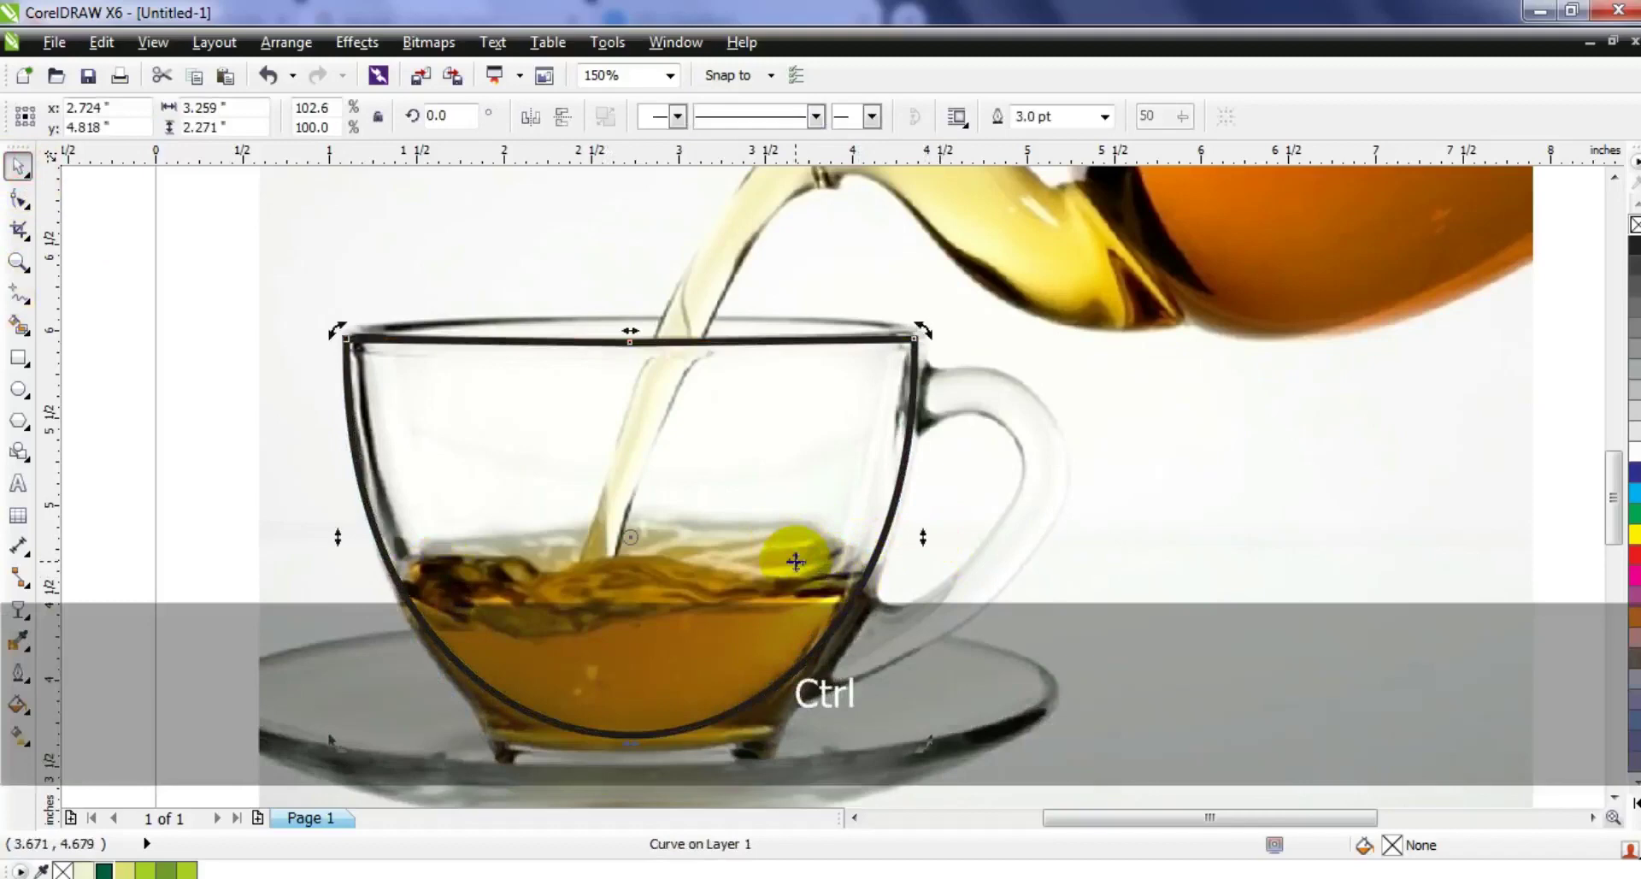
{"action": "left_click", "coordinate": [18, 200]}
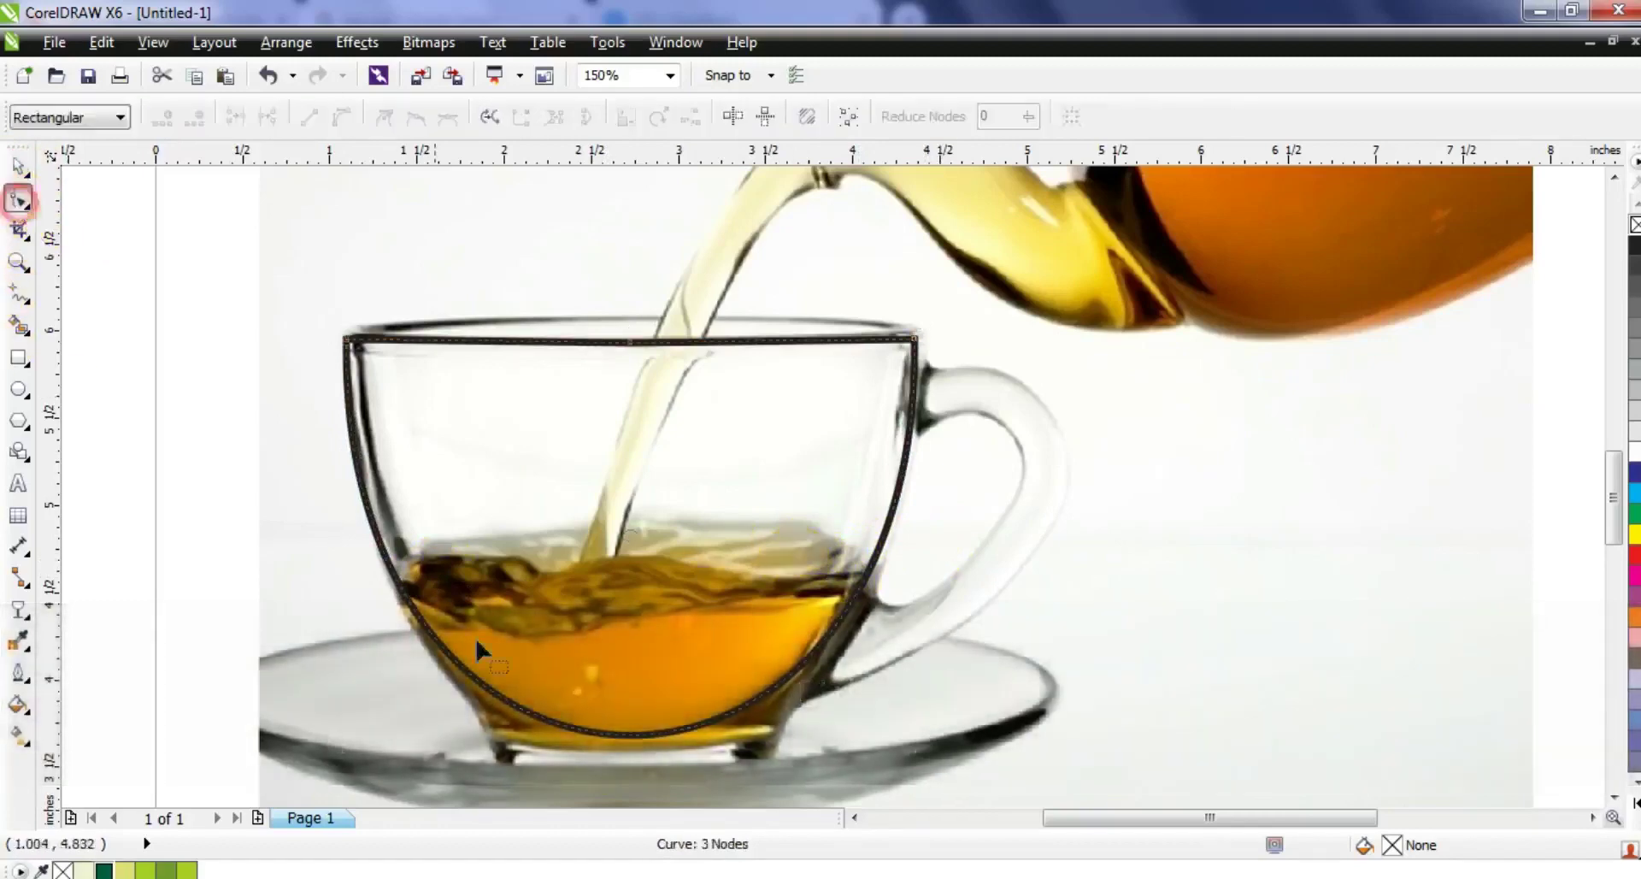
{"action": "left_click_drag", "start_coordinate": [960, 555], "coordinate": [415, 621]}
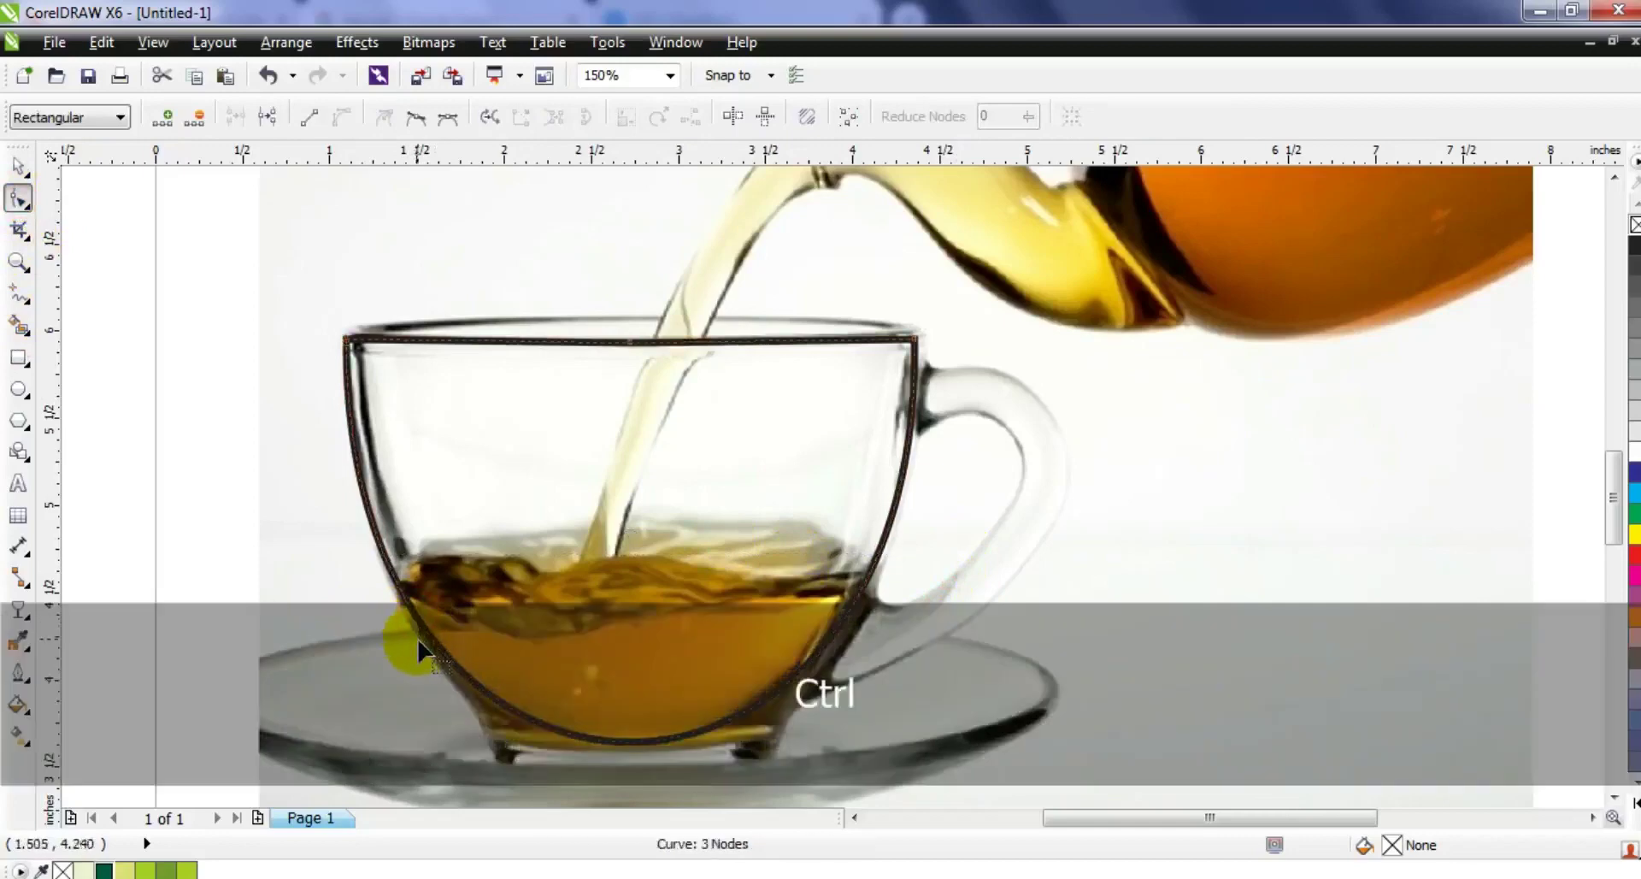
Draw an ellipse about 3.28 × 0.68 in over the cup's rim and align its centre vertically with the cup body.
{"action": "left_click", "coordinate": [18, 389]}
{"action": "left_click_drag", "start_coordinate": [342, 302], "coordinate": [922, 387]}
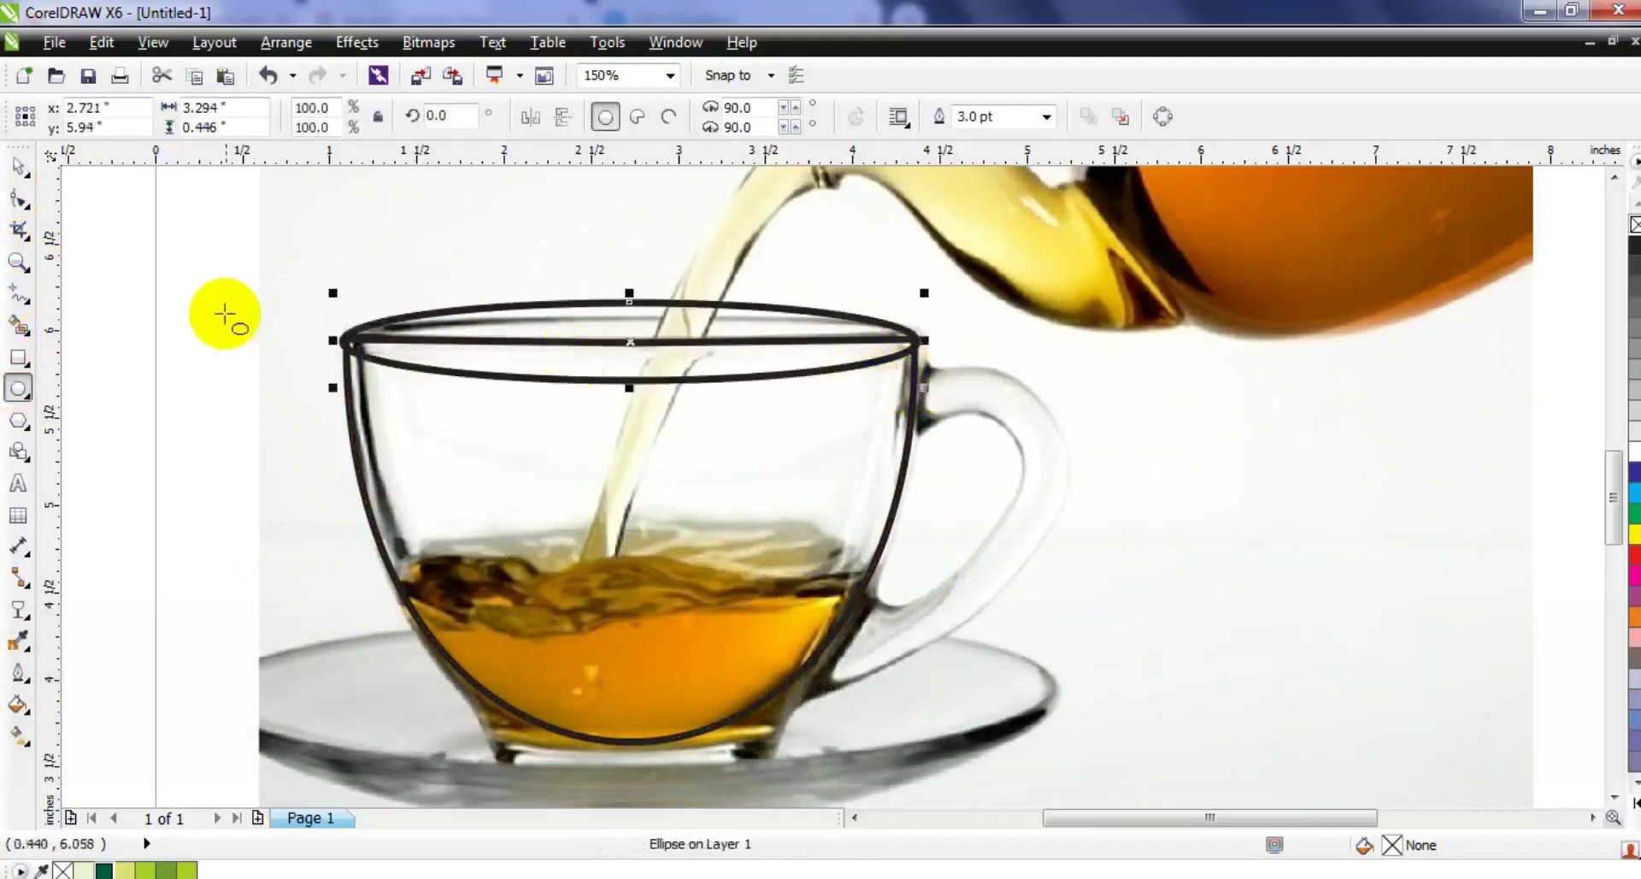
{"action": "left_click", "coordinate": [18, 166]}
{"action": "left_click_drag", "start_coordinate": [630, 389], "coordinate": [637, 429]}
{"action": "left_click_drag", "start_coordinate": [641, 363], "coordinate": [684, 345]}
{"action": "left_click_drag", "start_coordinate": [930, 345], "coordinate": [924, 342]}
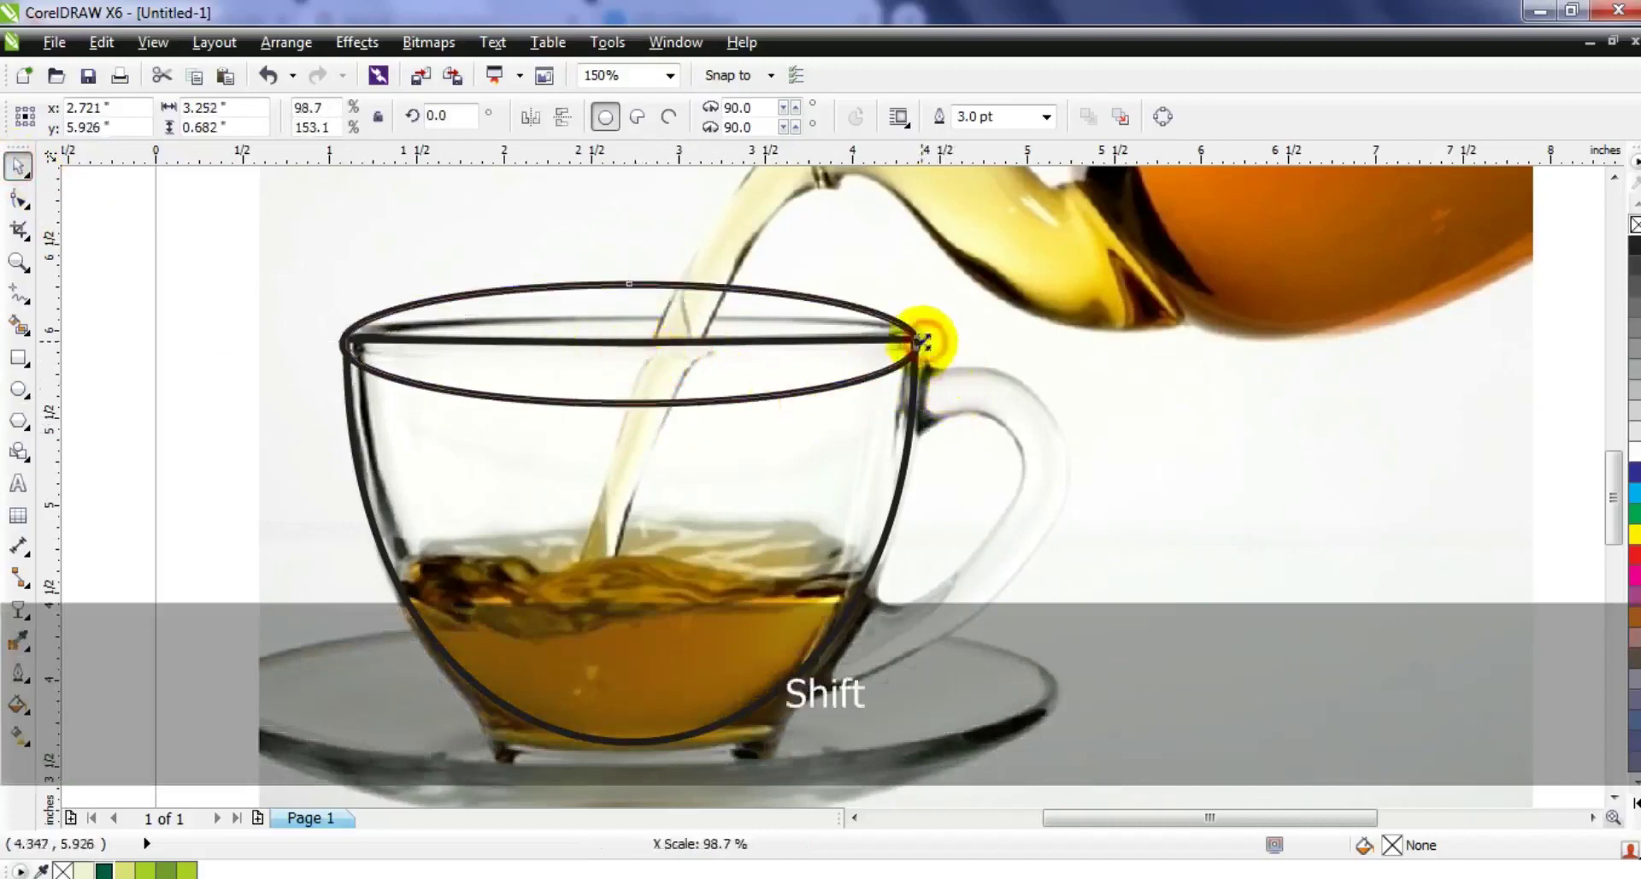
{"action": "left_click", "coordinate": [913, 432], "text": "shift"}
{"action": "key", "text": "c"}
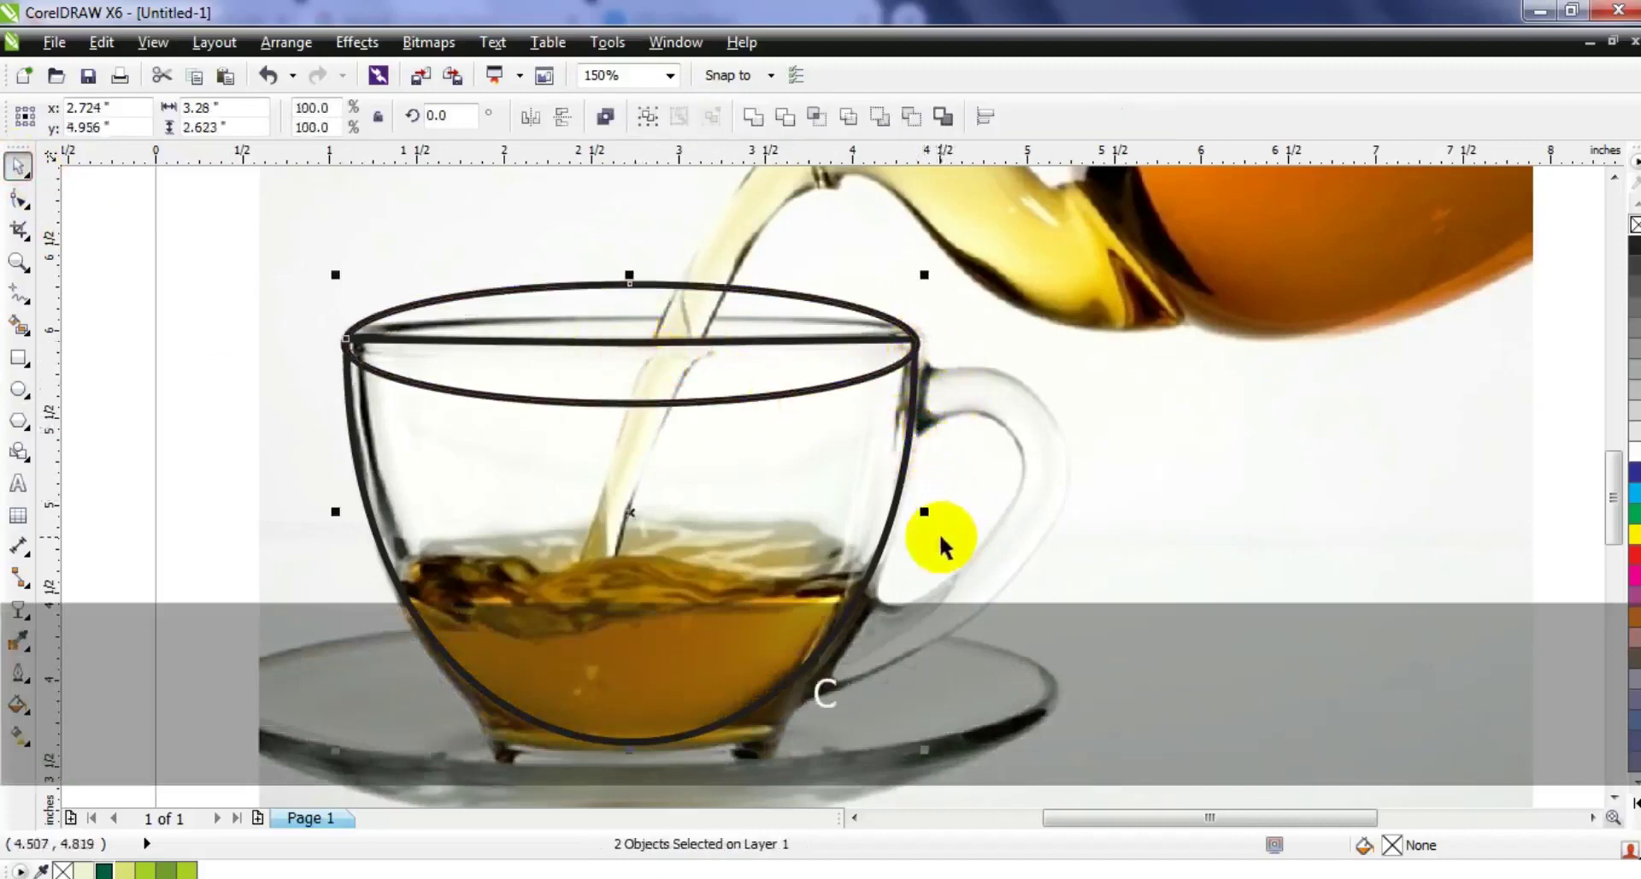
Draw a square of about 5.56 in beside the photo, filled with pale green #EBF2D0 and without an outline.
{"action": "key", "text": "F3"}
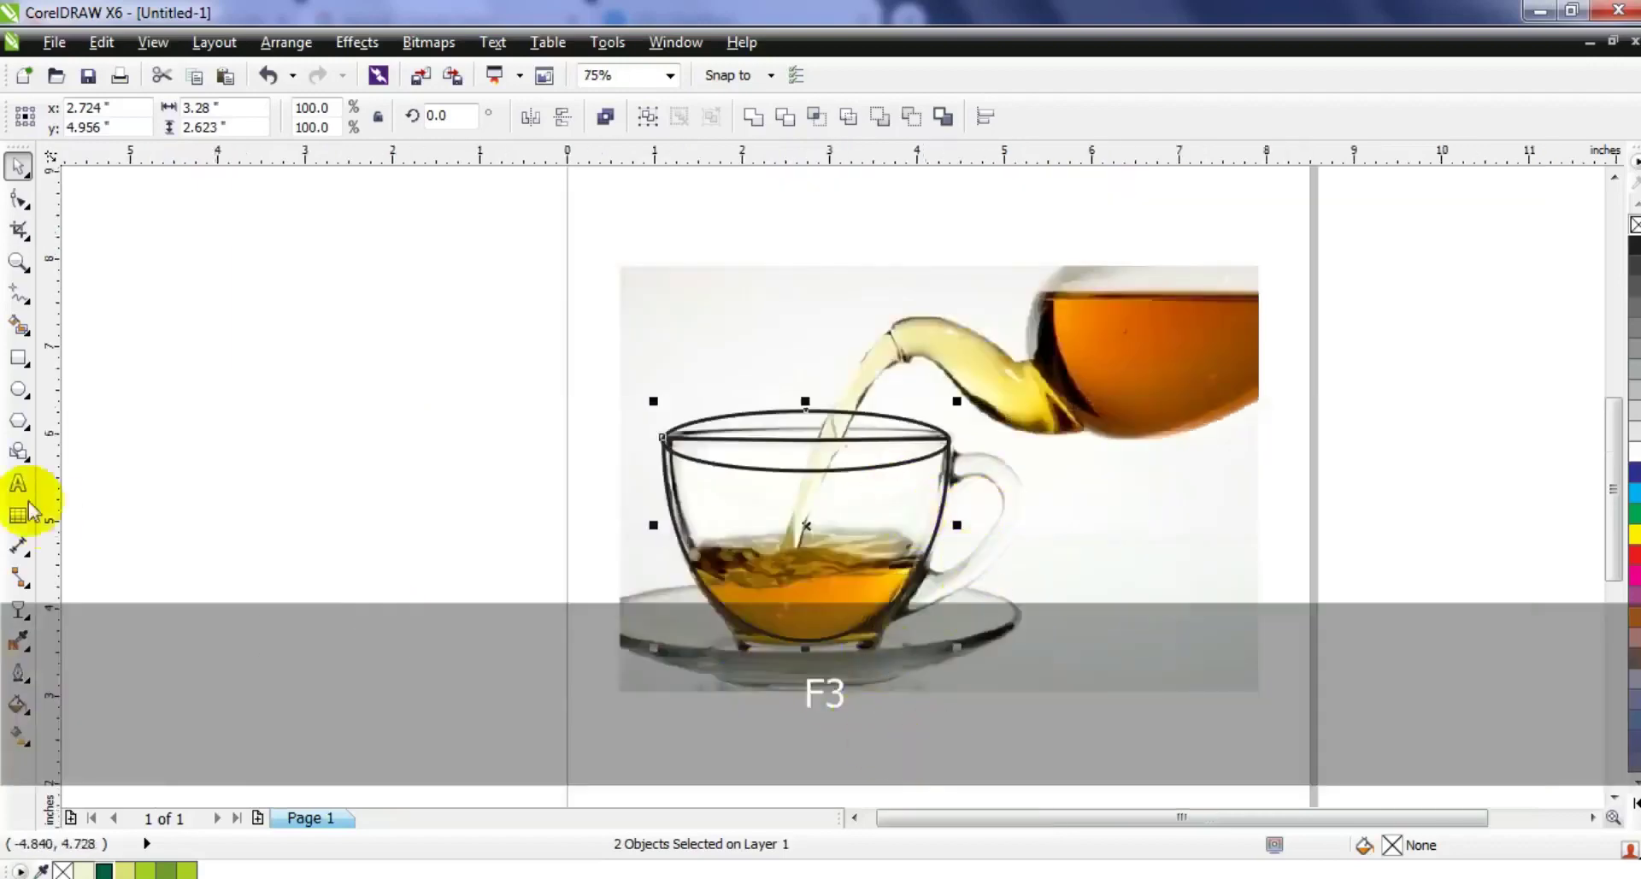
{"action": "left_click", "coordinate": [18, 359]}
{"action": "left_click_drag", "start_coordinate": [89, 228], "coordinate": [447, 714]}
{"action": "left_click", "coordinate": [20, 173]}
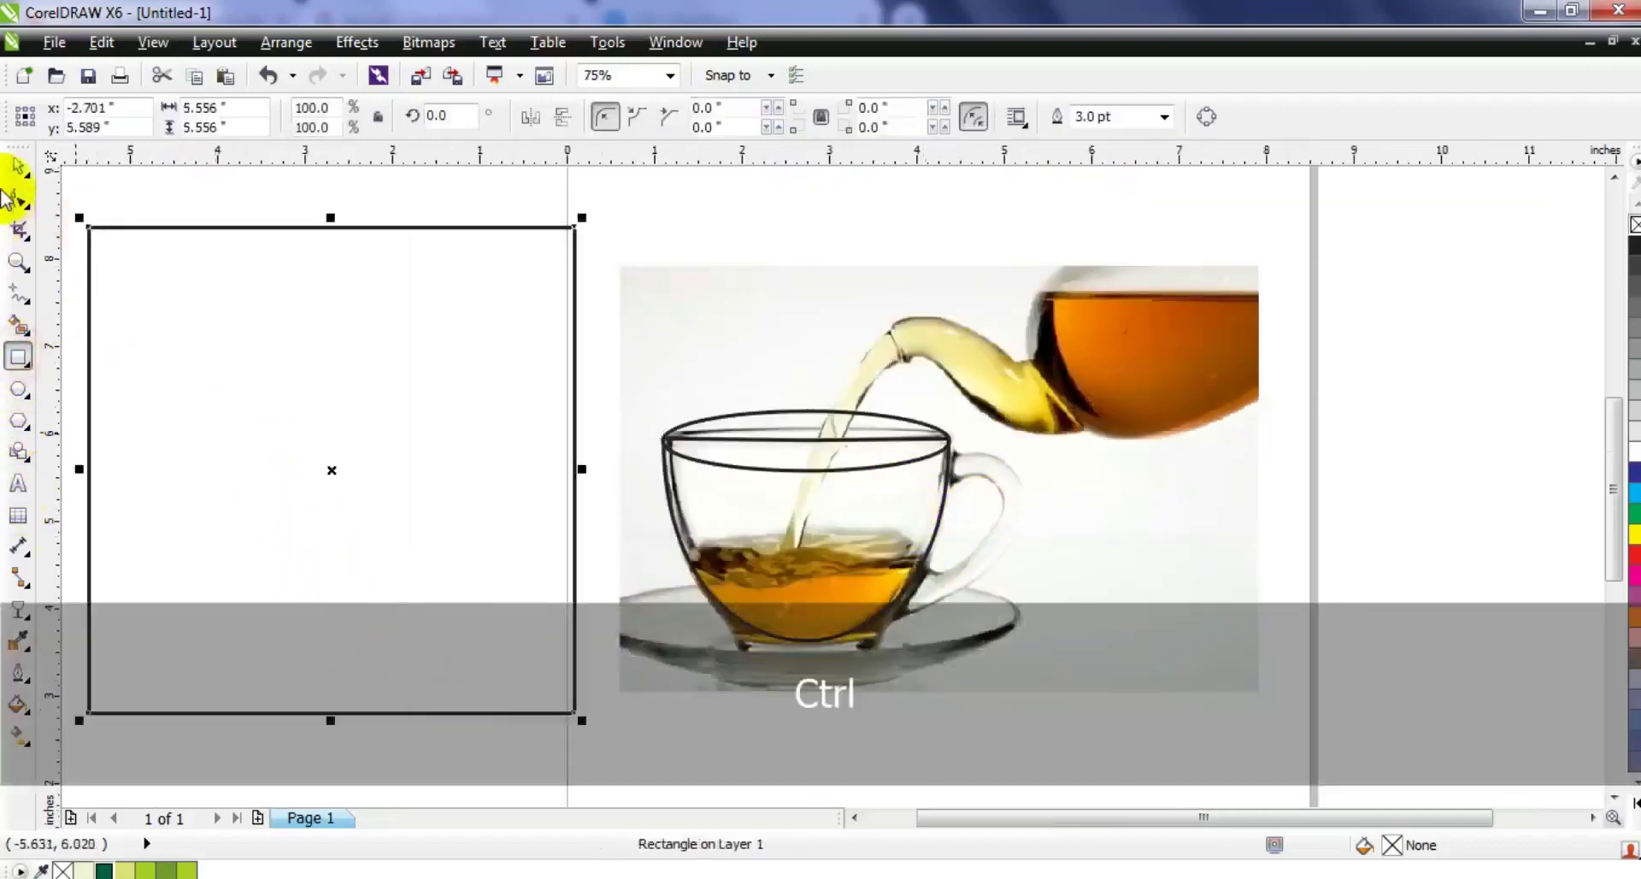
{"action": "left_click", "coordinate": [83, 870]}
{"action": "right_click", "coordinate": [1634, 224]}
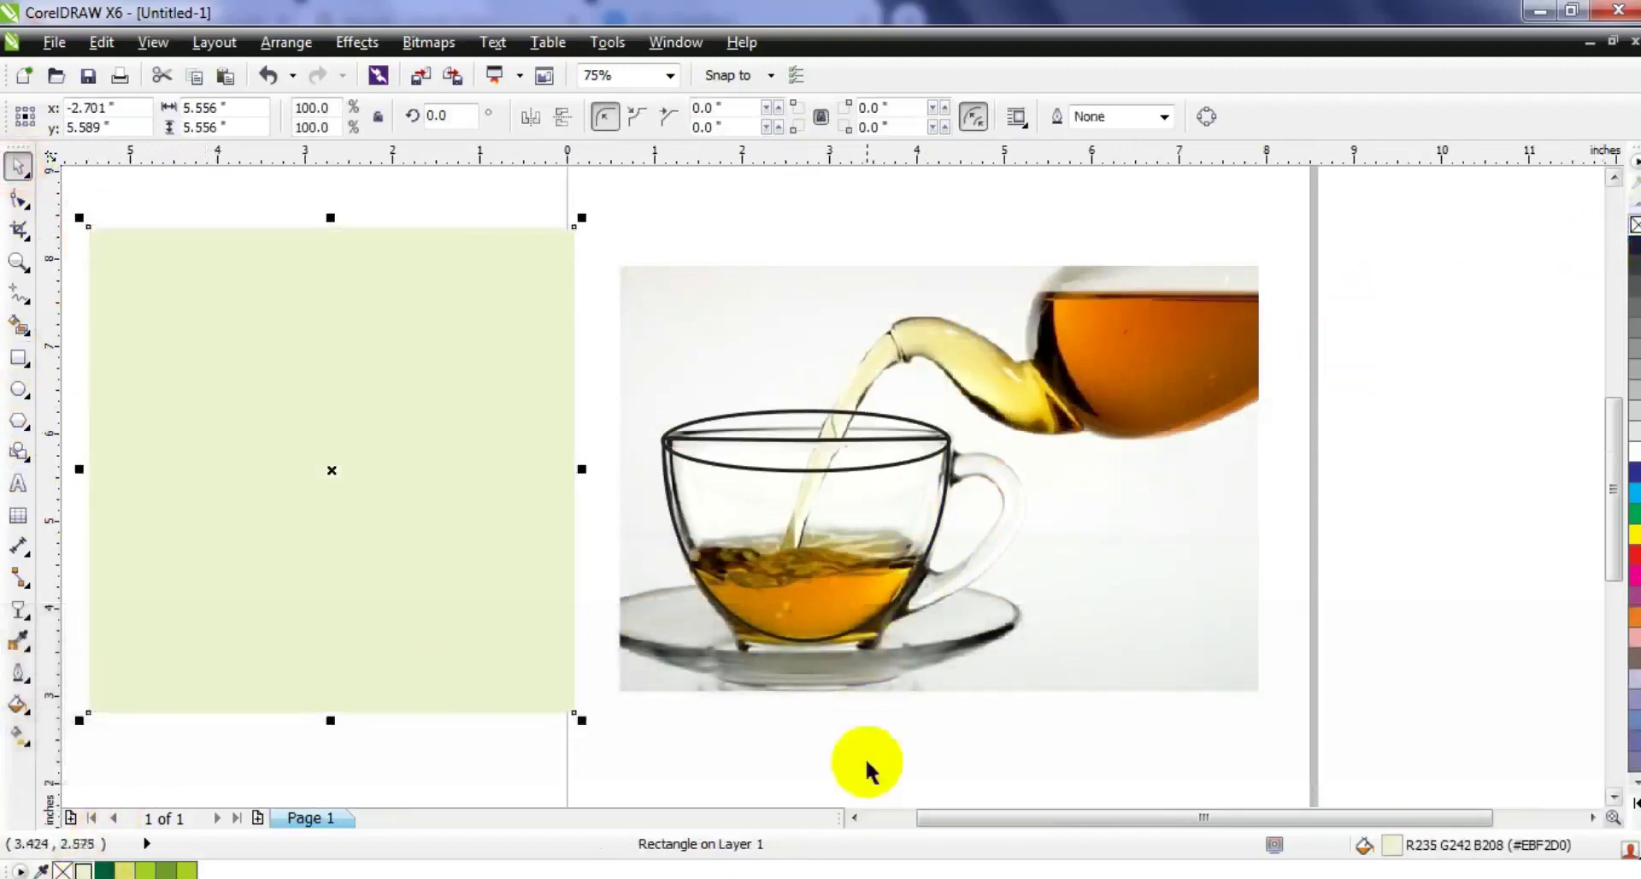
Fill the traced cup body and rim ellipse with dark green #035E3D.
{"action": "left_click", "coordinate": [855, 817]}
{"action": "left_click_drag", "start_coordinate": [285, 322], "coordinate": [1298, 669]}
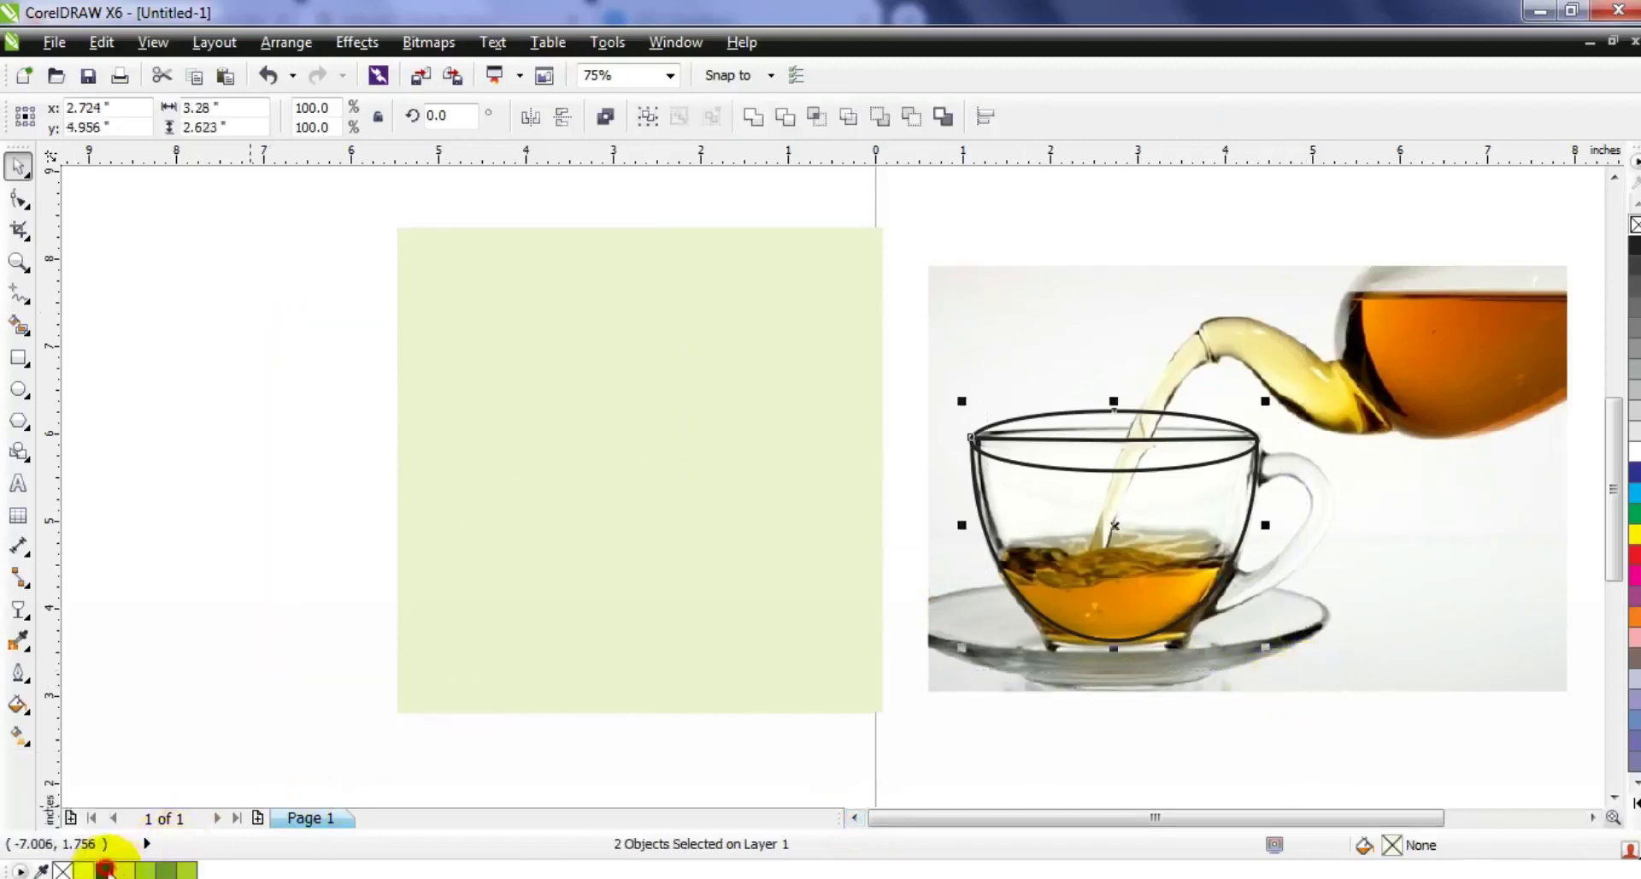
{"action": "left_click", "coordinate": [104, 870]}
Move the green cup onto the pale square, in front and centred horizontally, and shift the cup and photo slightly up.
{"action": "left_click_drag", "start_coordinate": [1183, 486], "coordinate": [712, 459]}
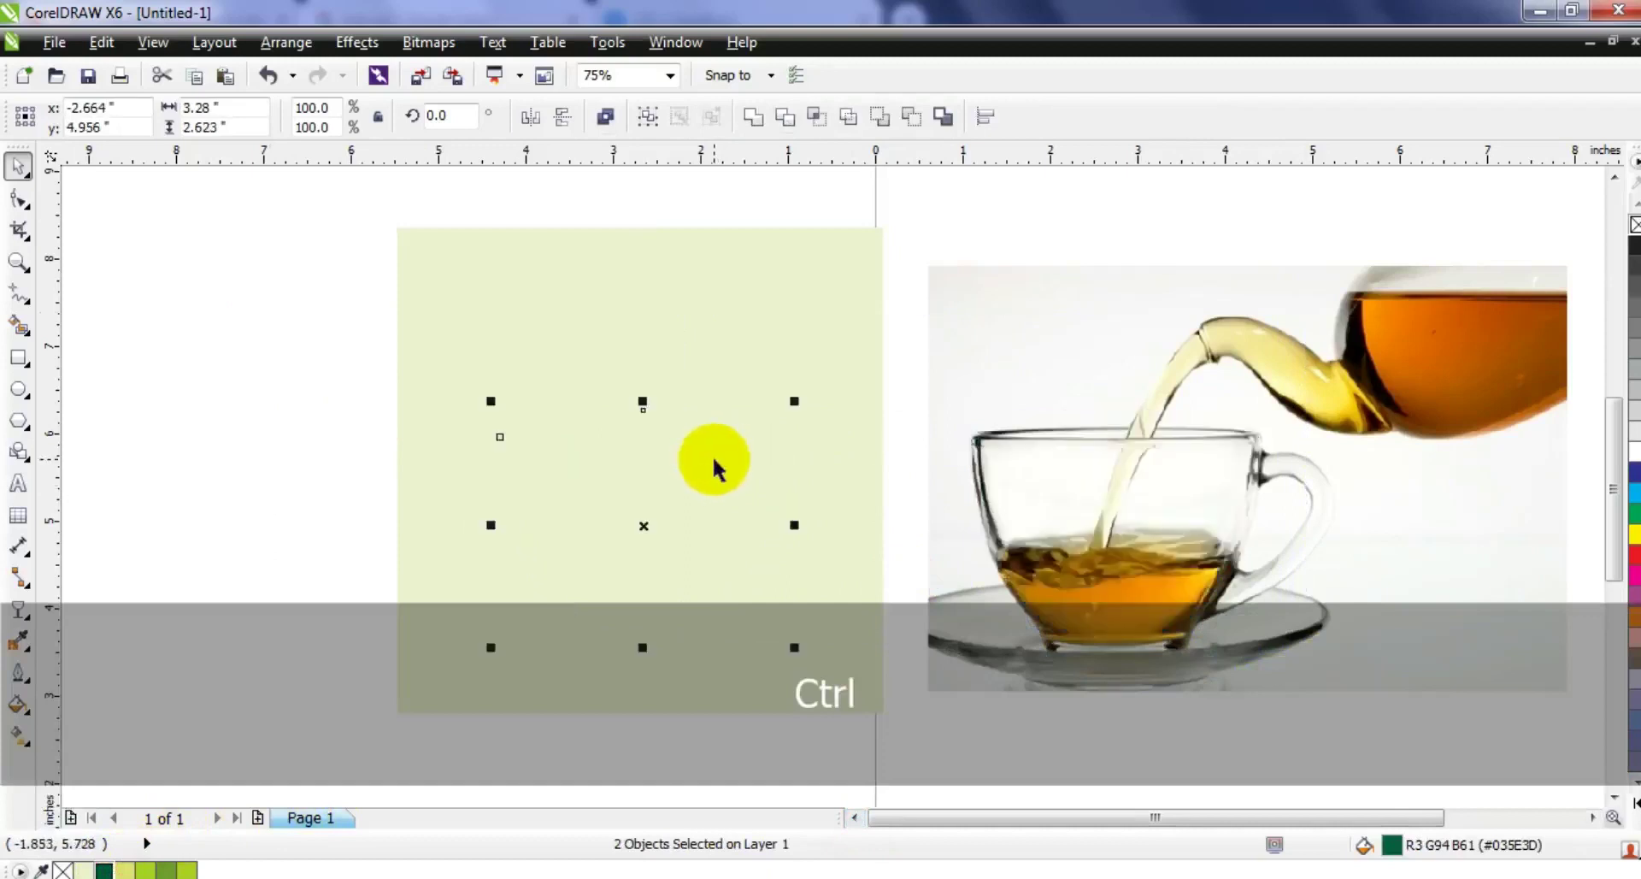
{"action": "key", "text": "shift+Page_Up"}
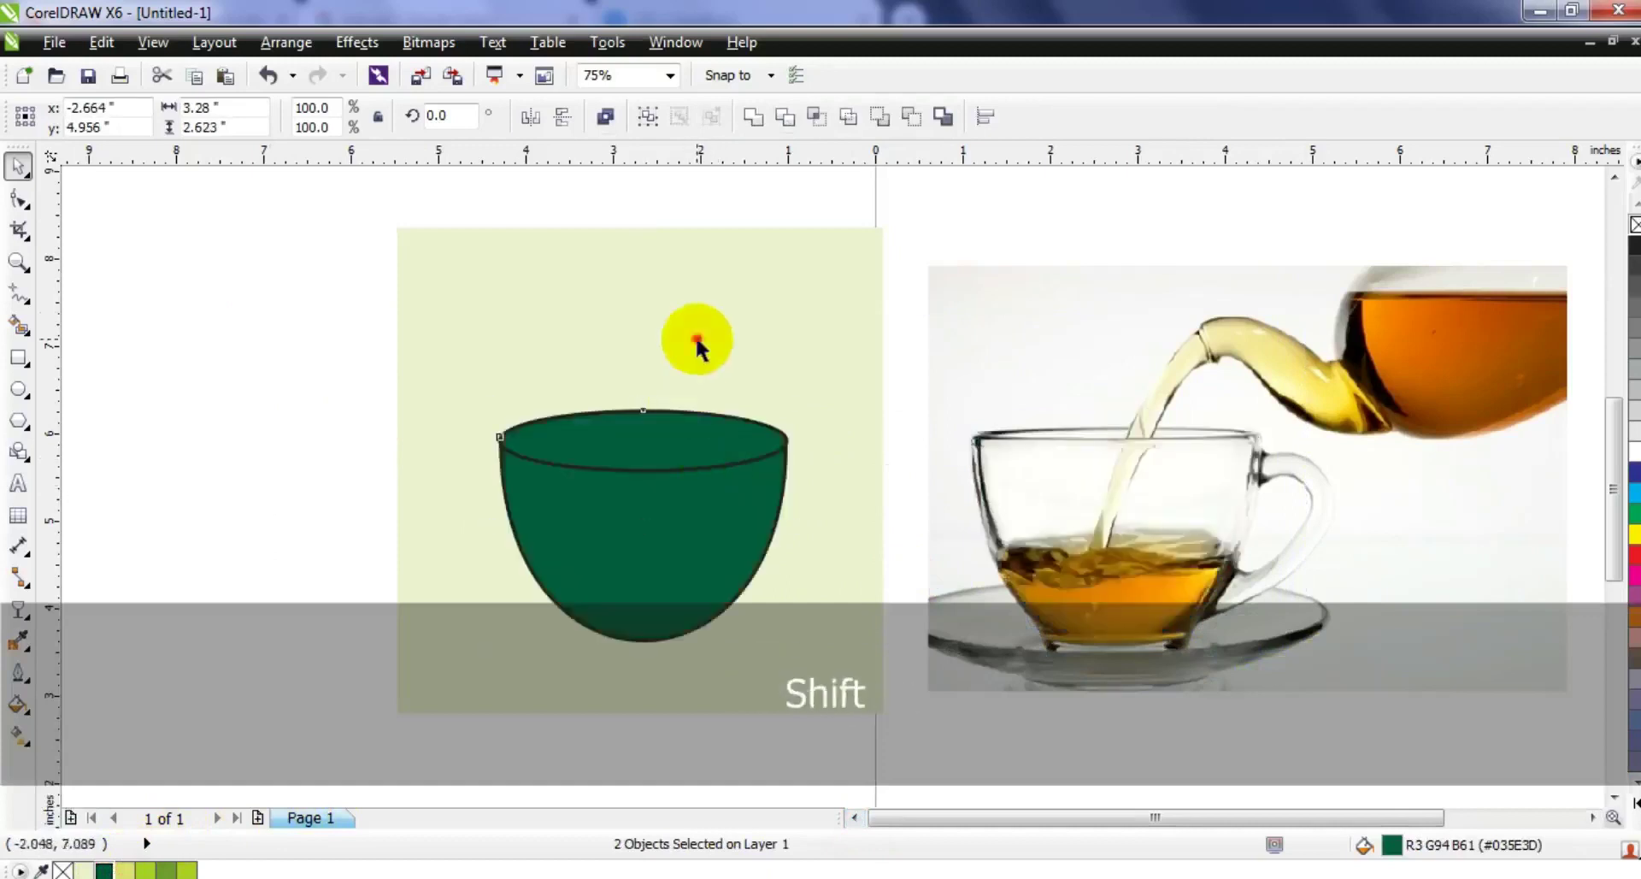
{"action": "left_click", "coordinate": [689, 337], "text": "shift"}
{"action": "key", "text": "c"}
{"action": "left_click", "coordinate": [268, 357]}
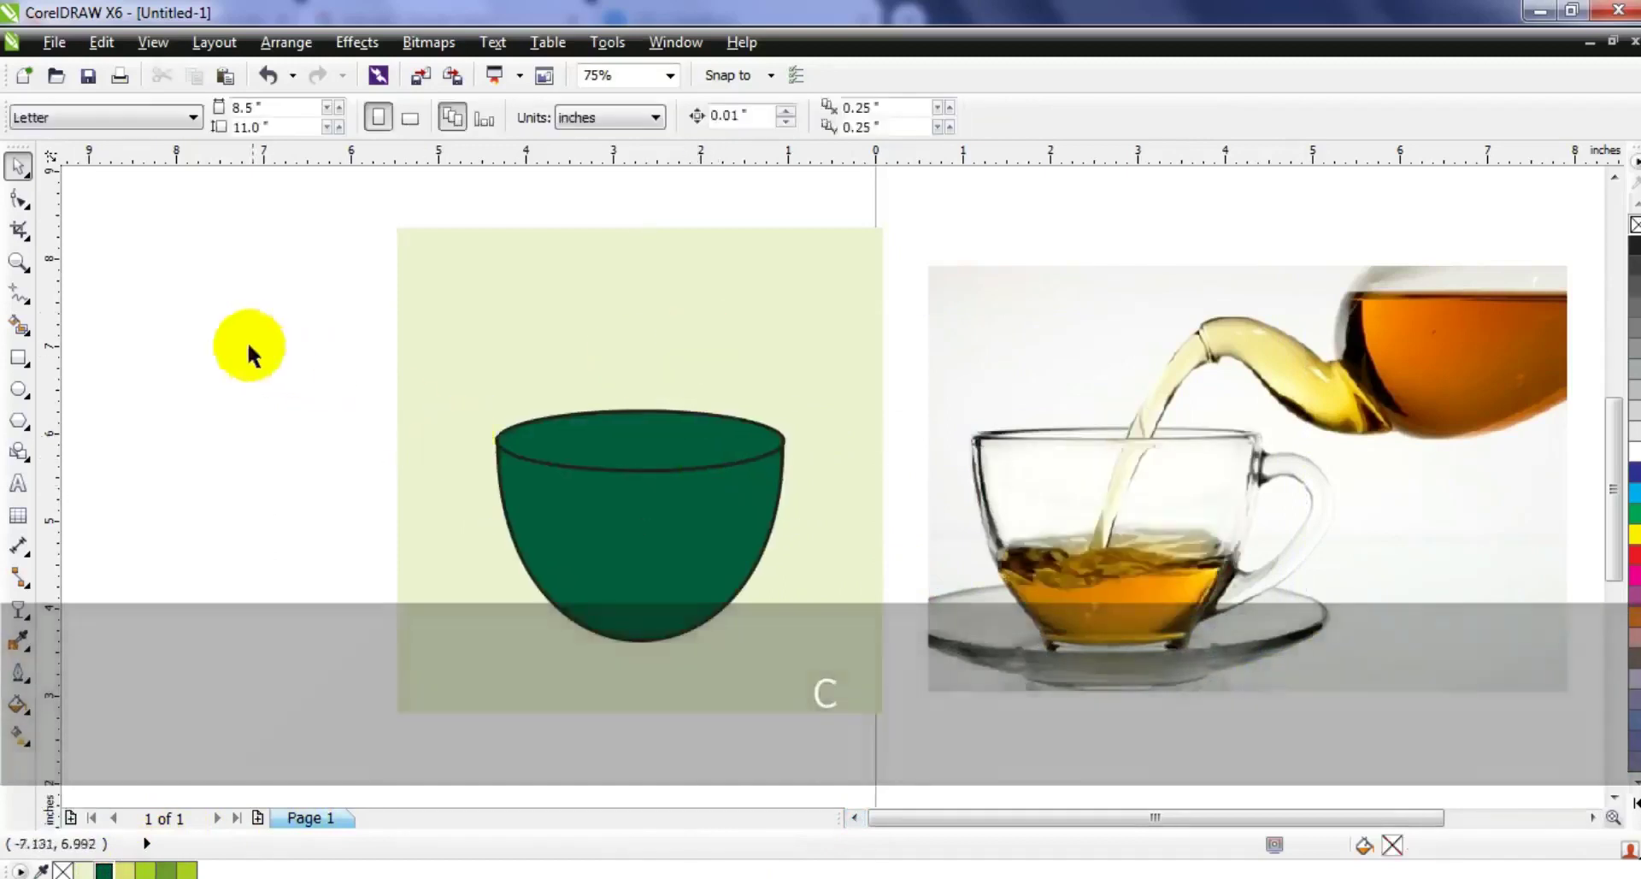
{"action": "left_click", "coordinate": [1105, 539]}
Duplicate the rim ellipse and shrink the copy about its centre to about 3.08 × 0.51 in.
{"action": "left_click_drag", "start_coordinate": [460, 313], "coordinate": [915, 495]}
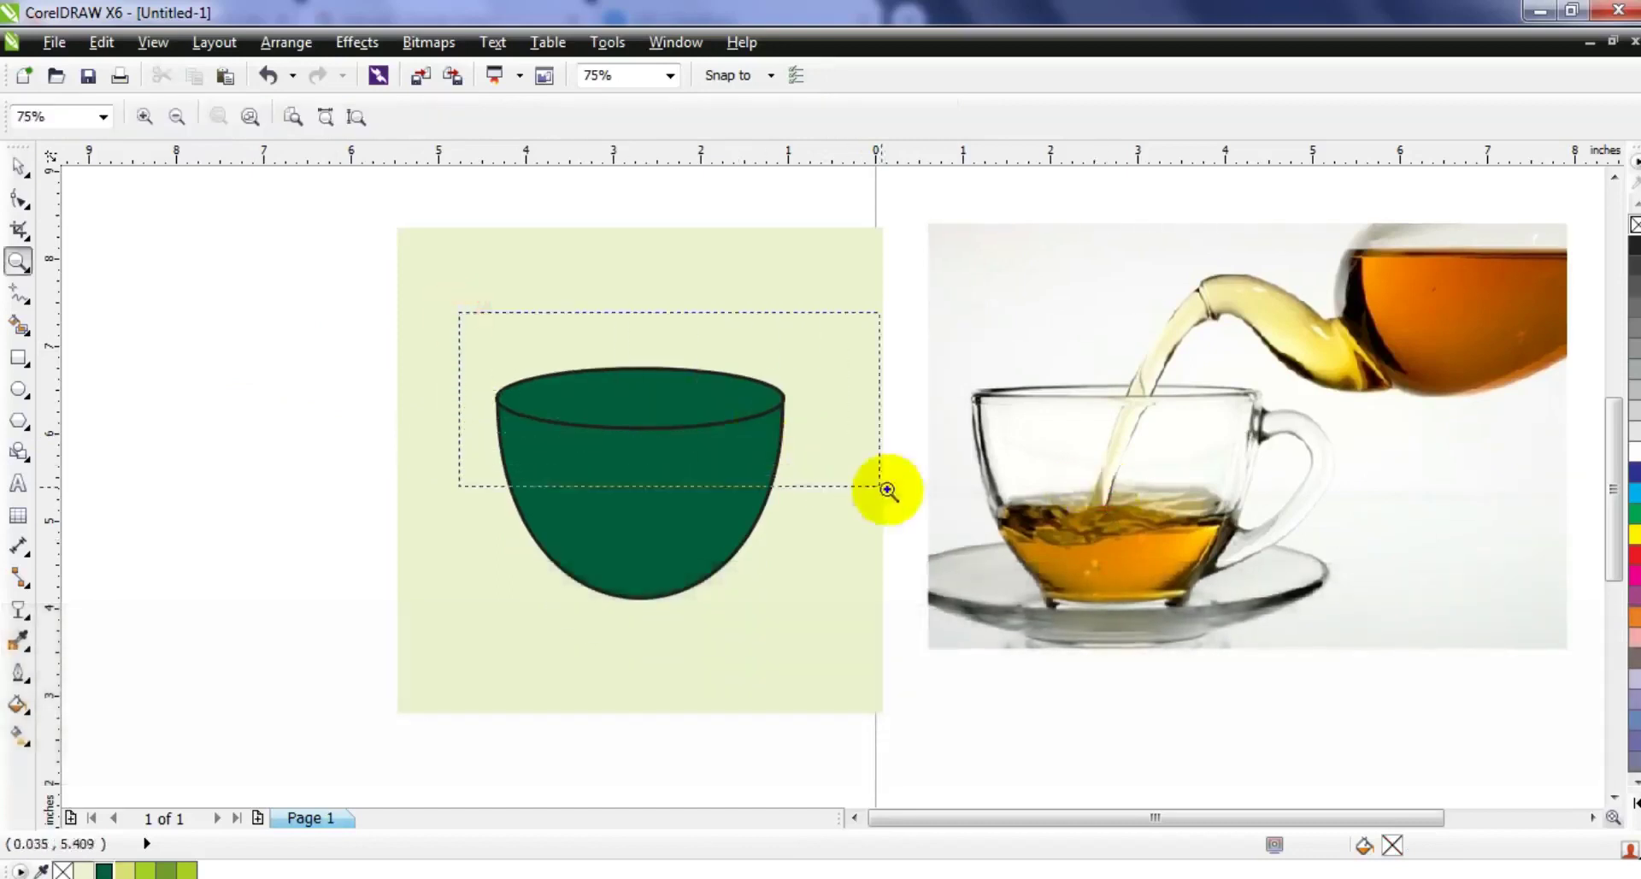
{"action": "left_click", "coordinate": [18, 164]}
{"action": "left_click", "coordinate": [556, 460]}
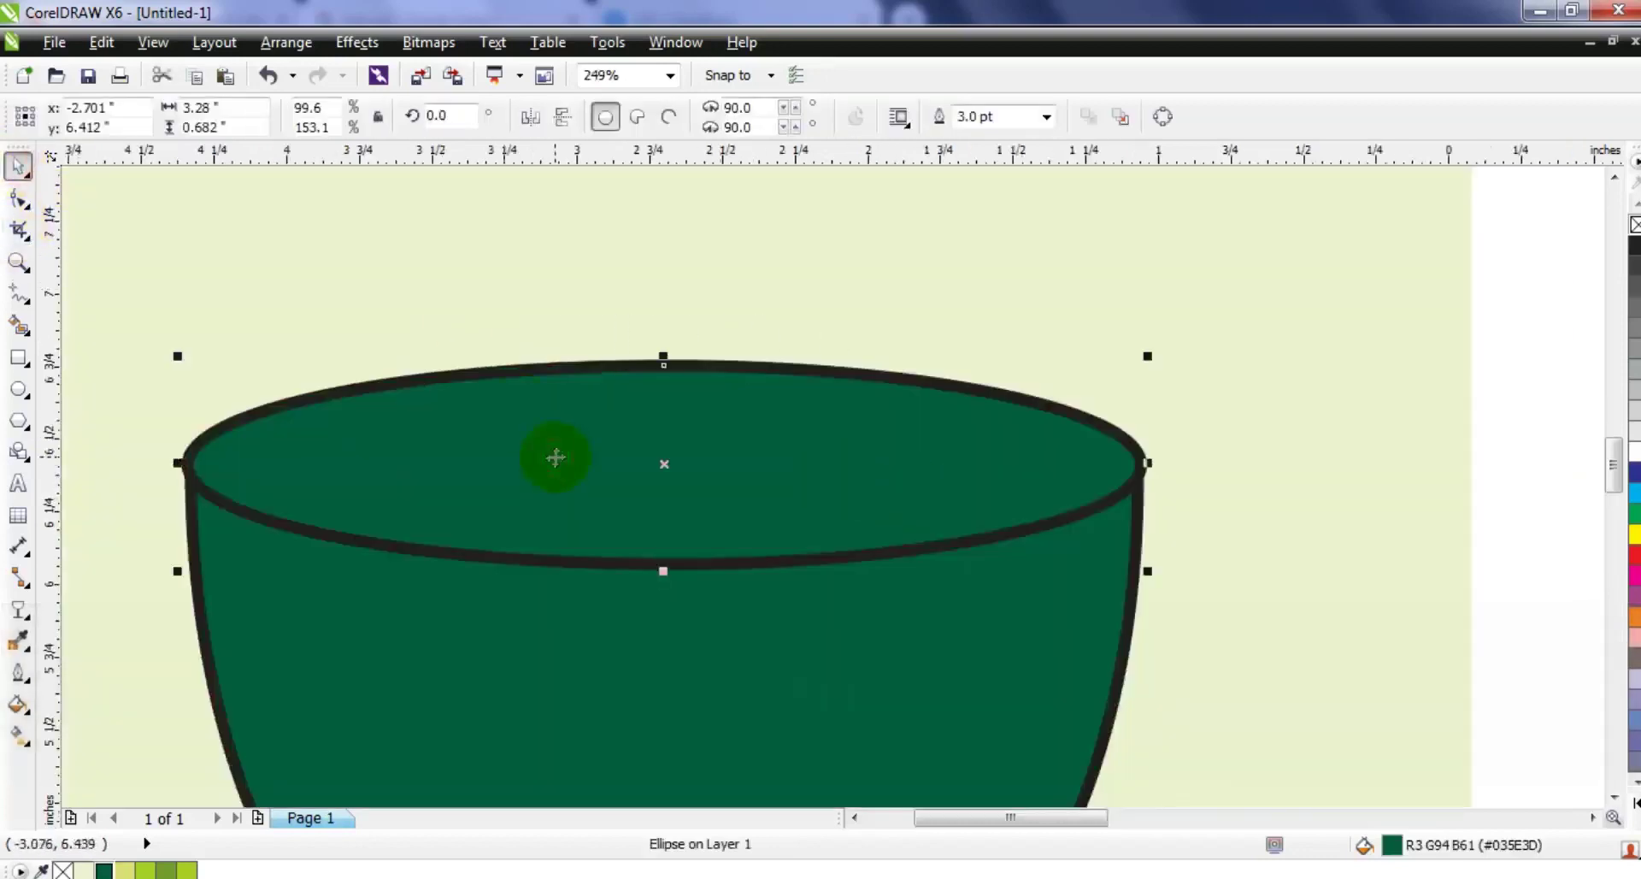
{"action": "key", "text": "KP_Add"}
{"action": "left_click_drag", "start_coordinate": [665, 572], "coordinate": [665, 554]}
{"action": "left_click_drag", "start_coordinate": [1148, 462], "coordinate": [1119, 463]}
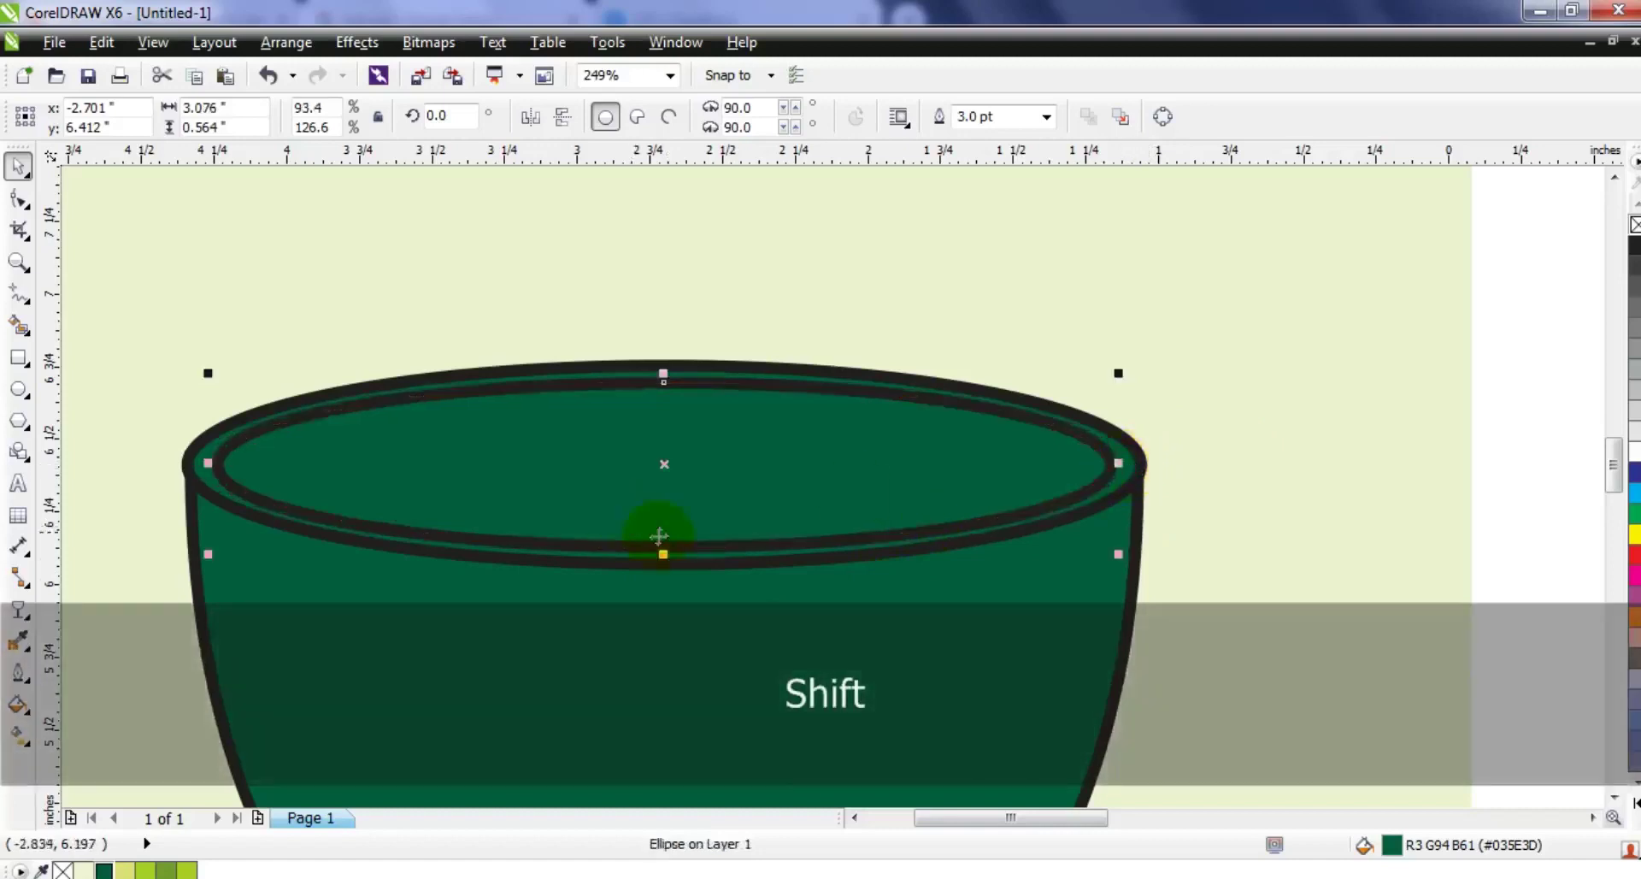
{"action": "left_click_drag", "start_coordinate": [665, 554], "coordinate": [664, 546]}
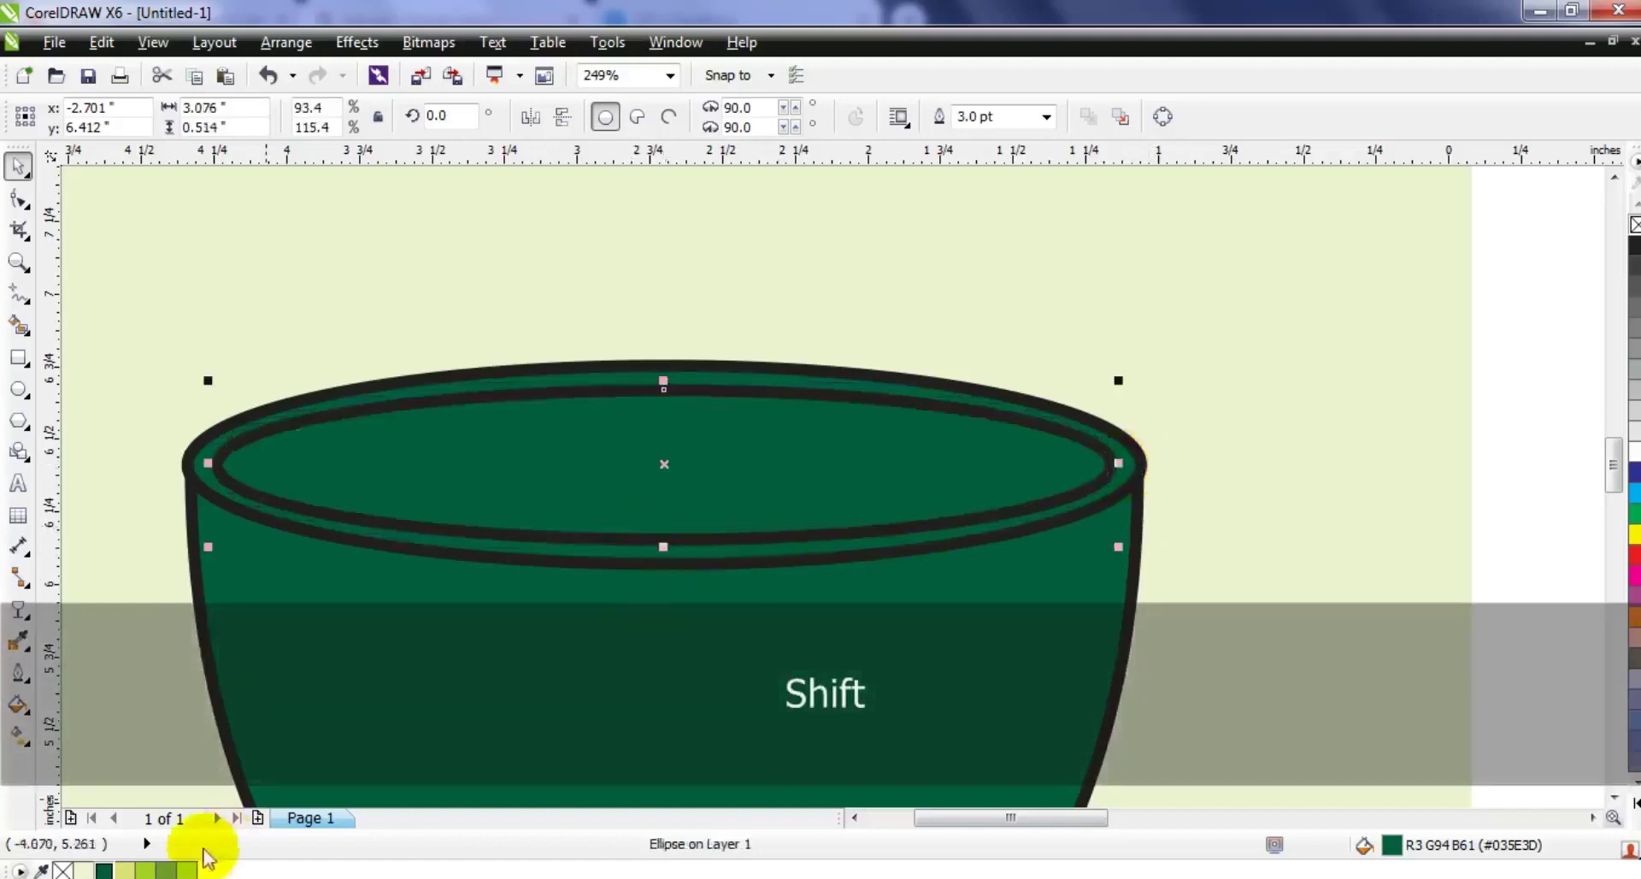
Fill the inner ellipse with yellow-green #DBDF71 and remove its outline.
{"action": "left_click", "coordinate": [128, 871]}
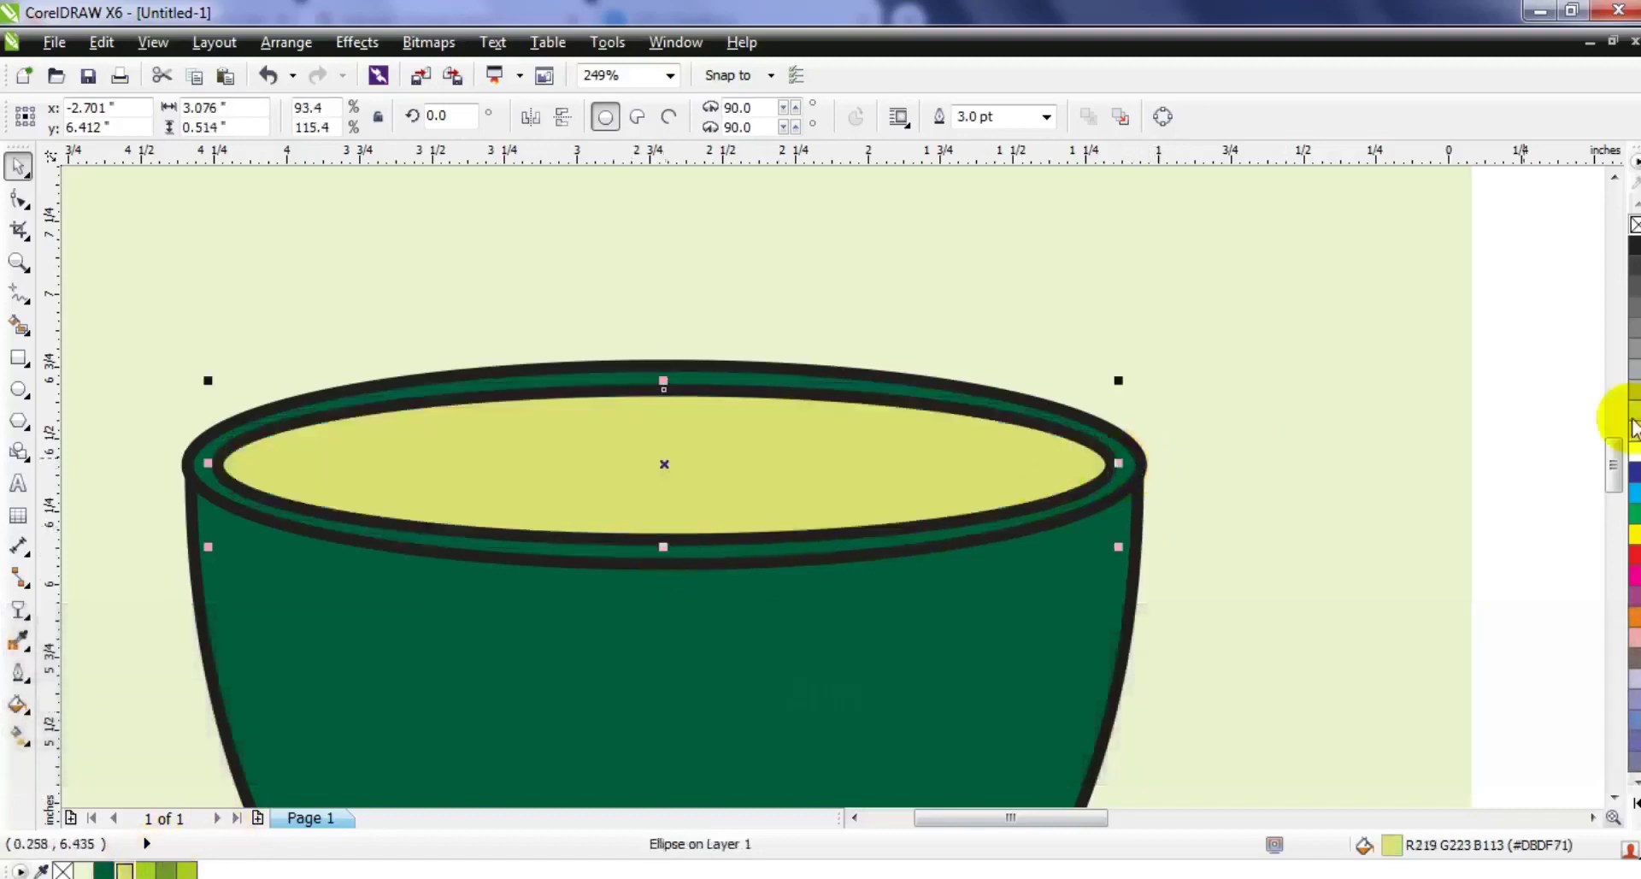
{"action": "right_click", "coordinate": [1633, 225]}
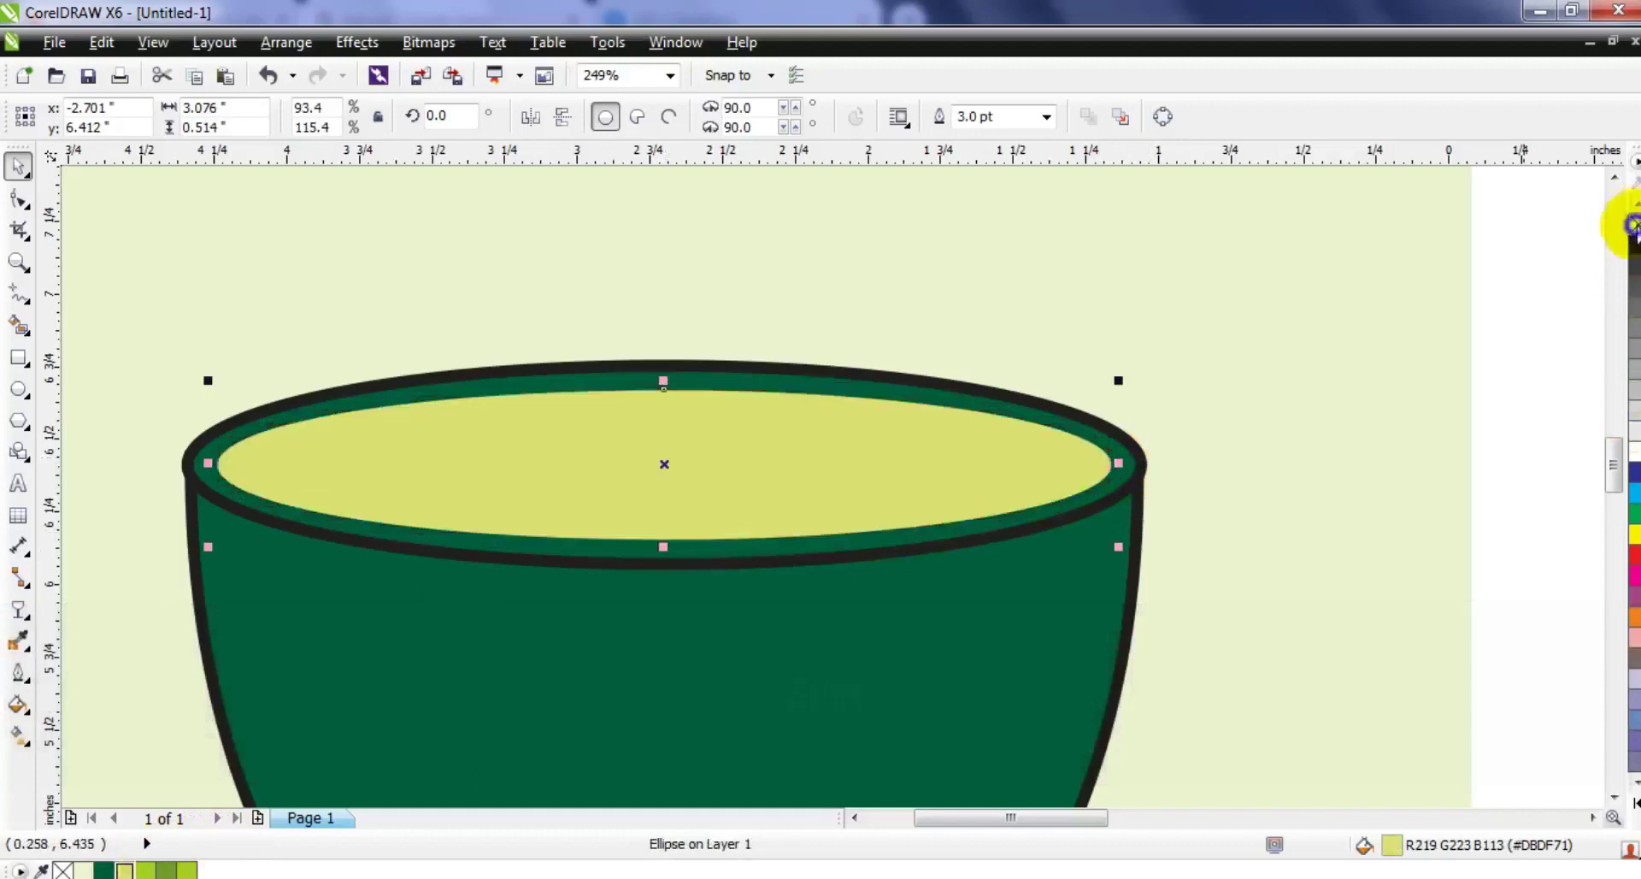
{"action": "left_click", "coordinate": [1131, 447]}
{"action": "right_click", "coordinate": [1632, 225]}
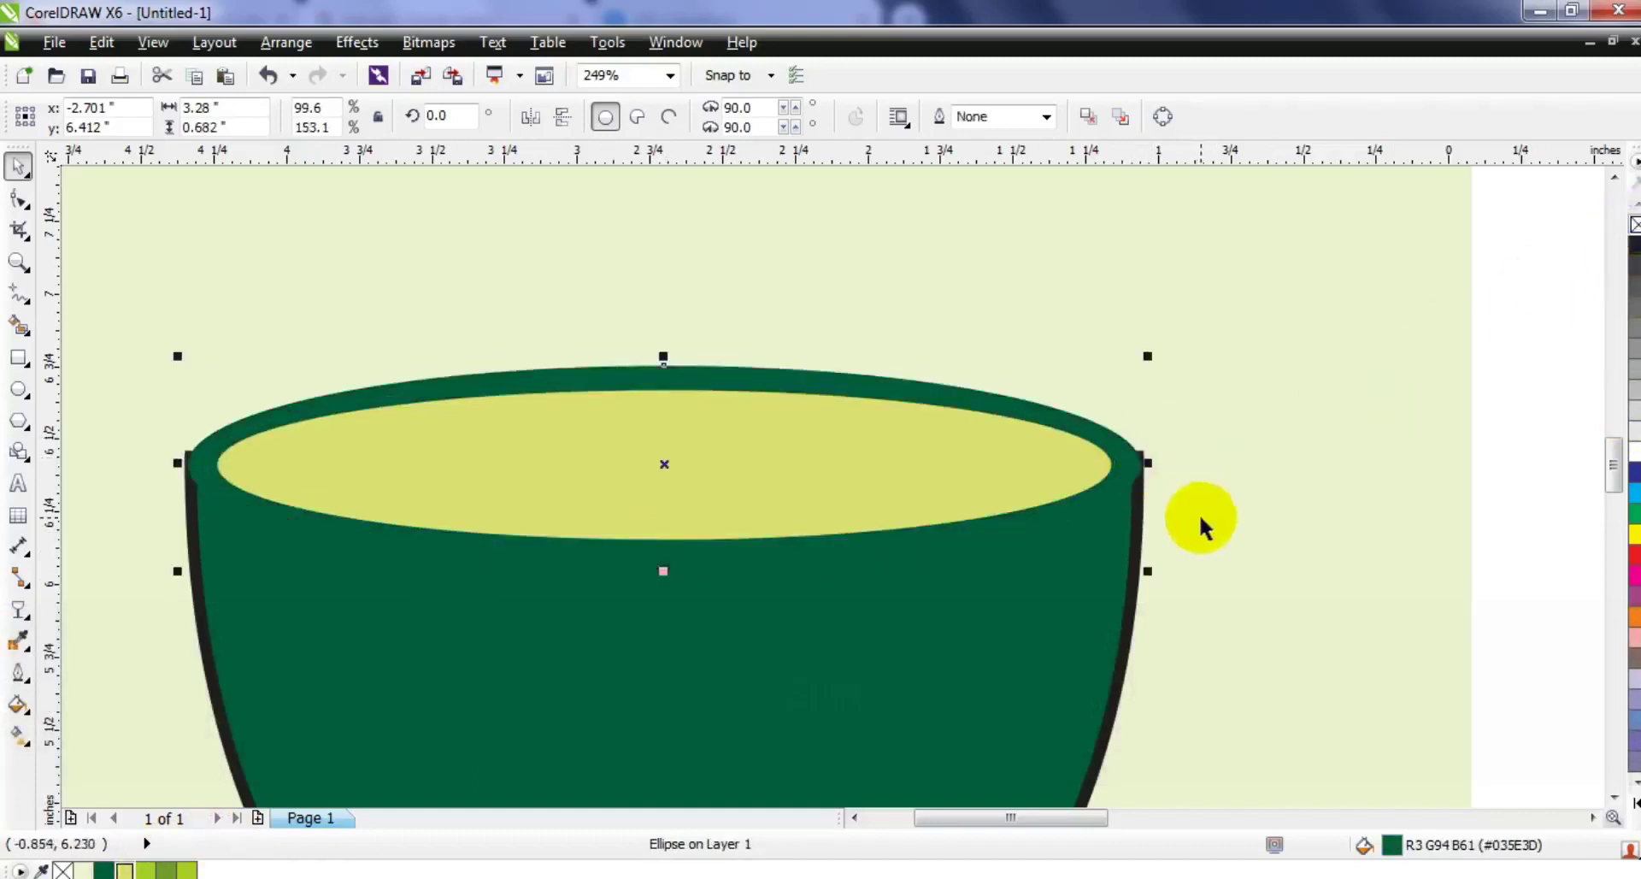
{"action": "key", "text": "ctrl+z"}
{"action": "left_click", "coordinate": [1477, 465]}
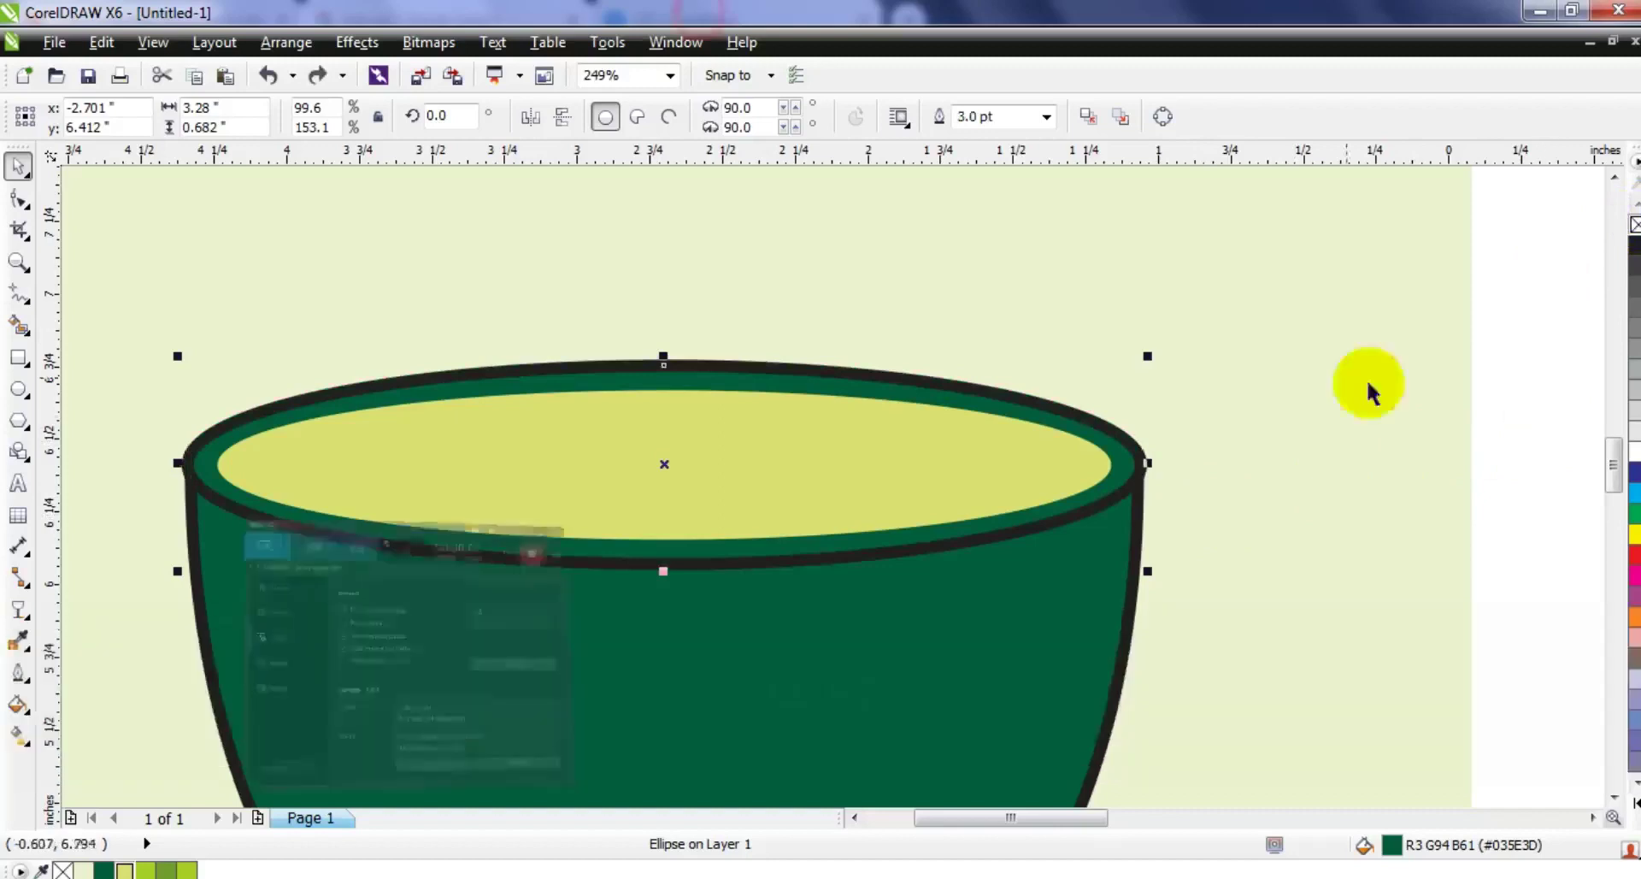
Enlarge the yellow-green inner ellipse about its centre to about 3.13 × 0.58 in so the green rim is thinner.
{"action": "left_click", "coordinate": [808, 454]}
{"action": "left_click_drag", "start_coordinate": [664, 380], "coordinate": [664, 370]}
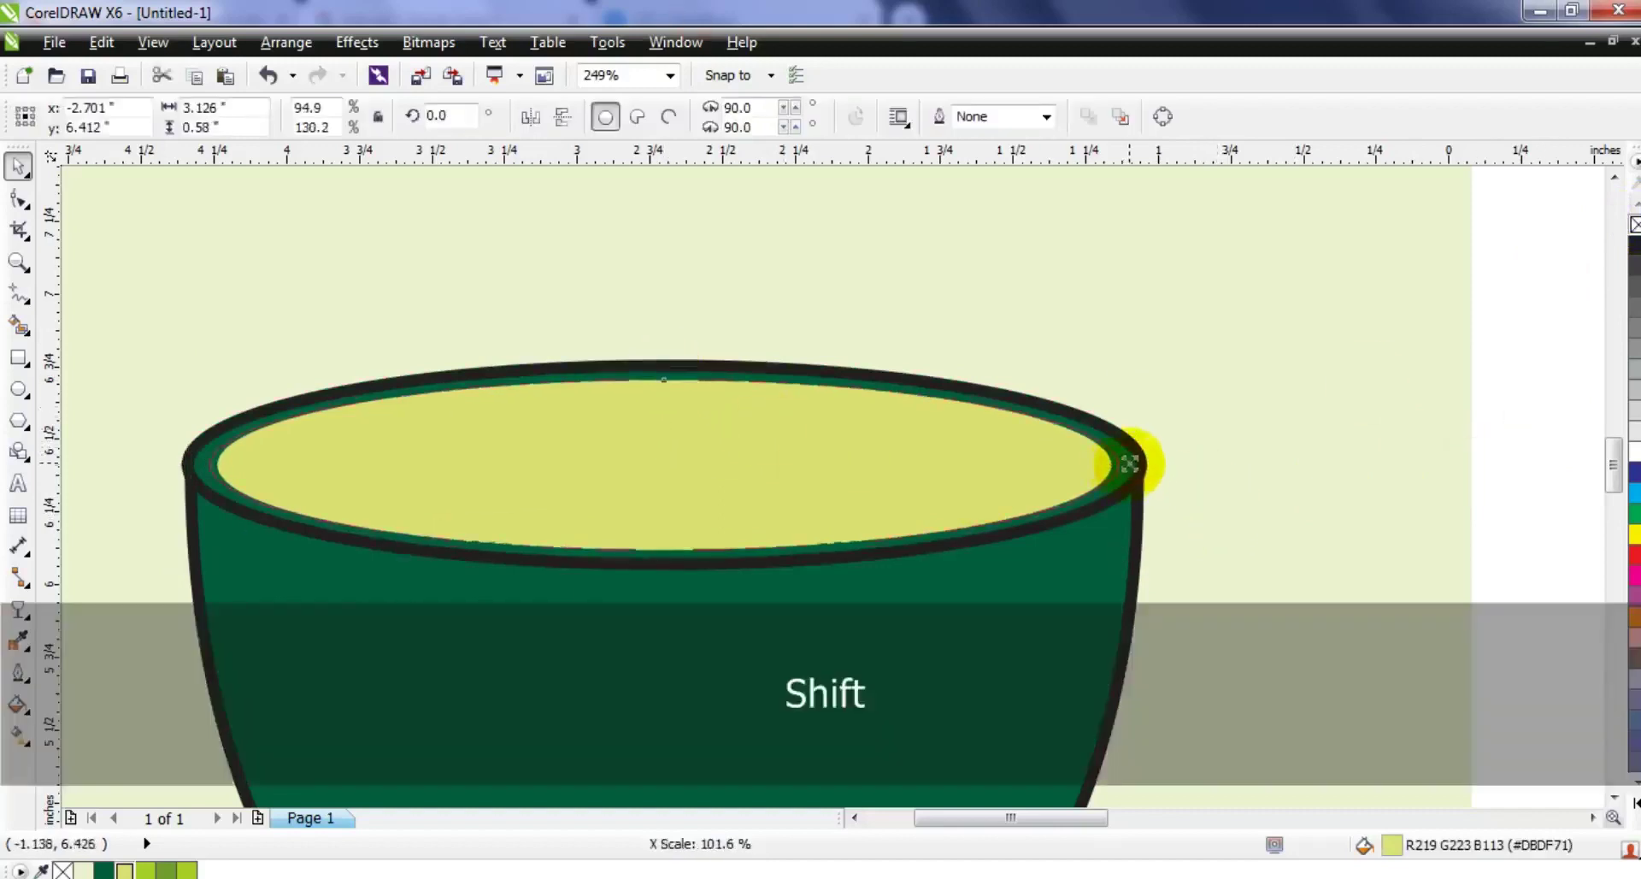
{"action": "key", "text": "F3"}
{"action": "key", "text": "F3"}
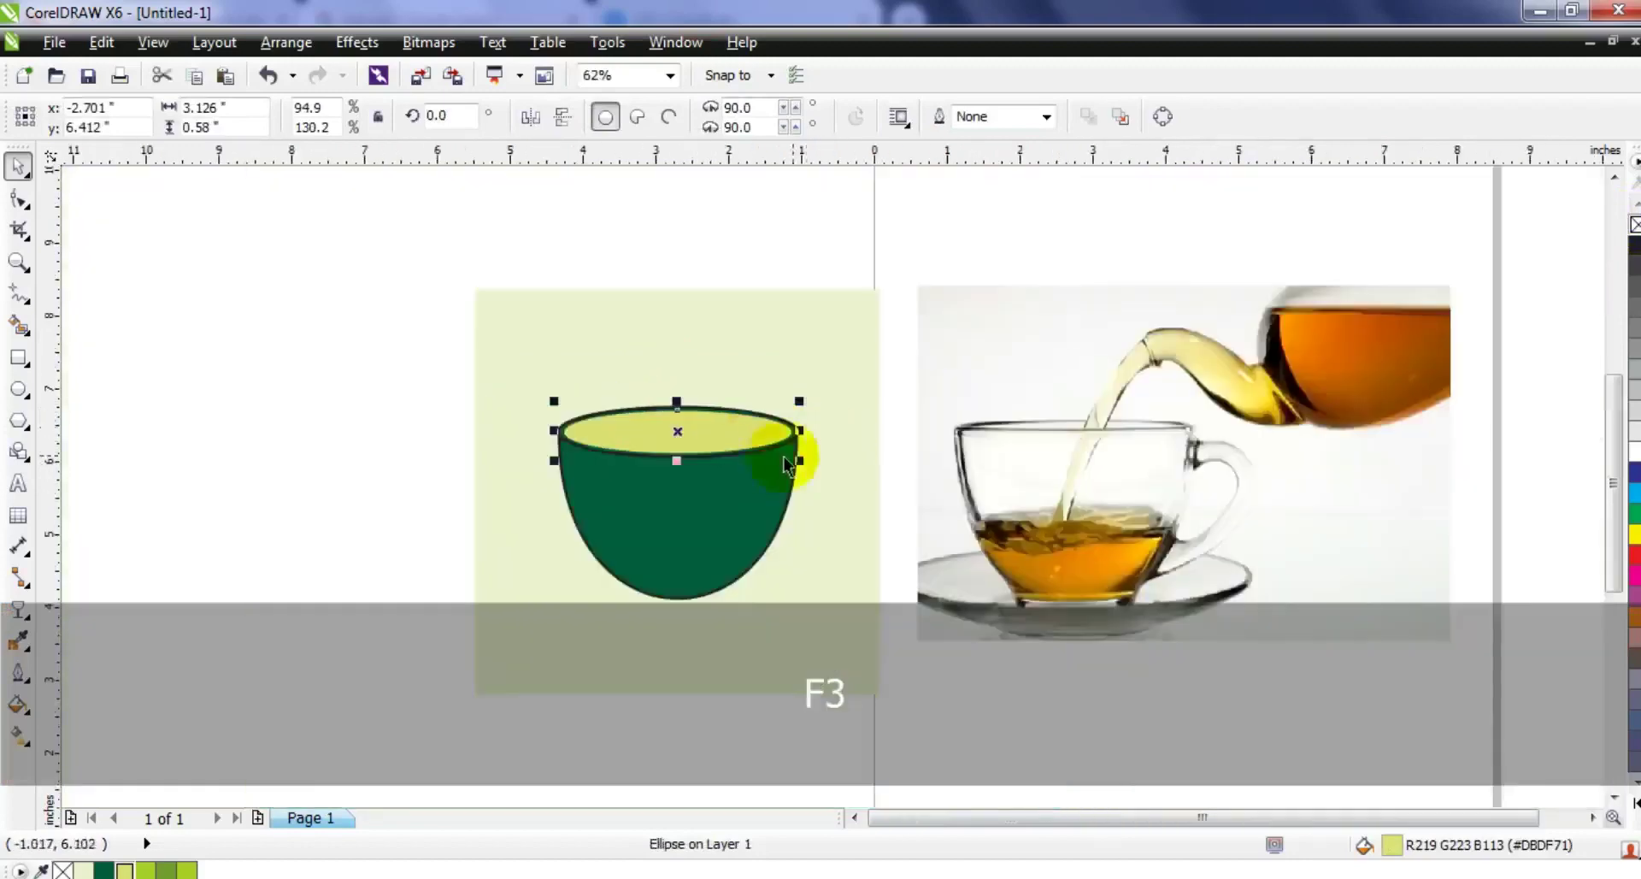
{"action": "key", "text": "Escape"}
{"action": "left_click", "coordinate": [19, 261]}
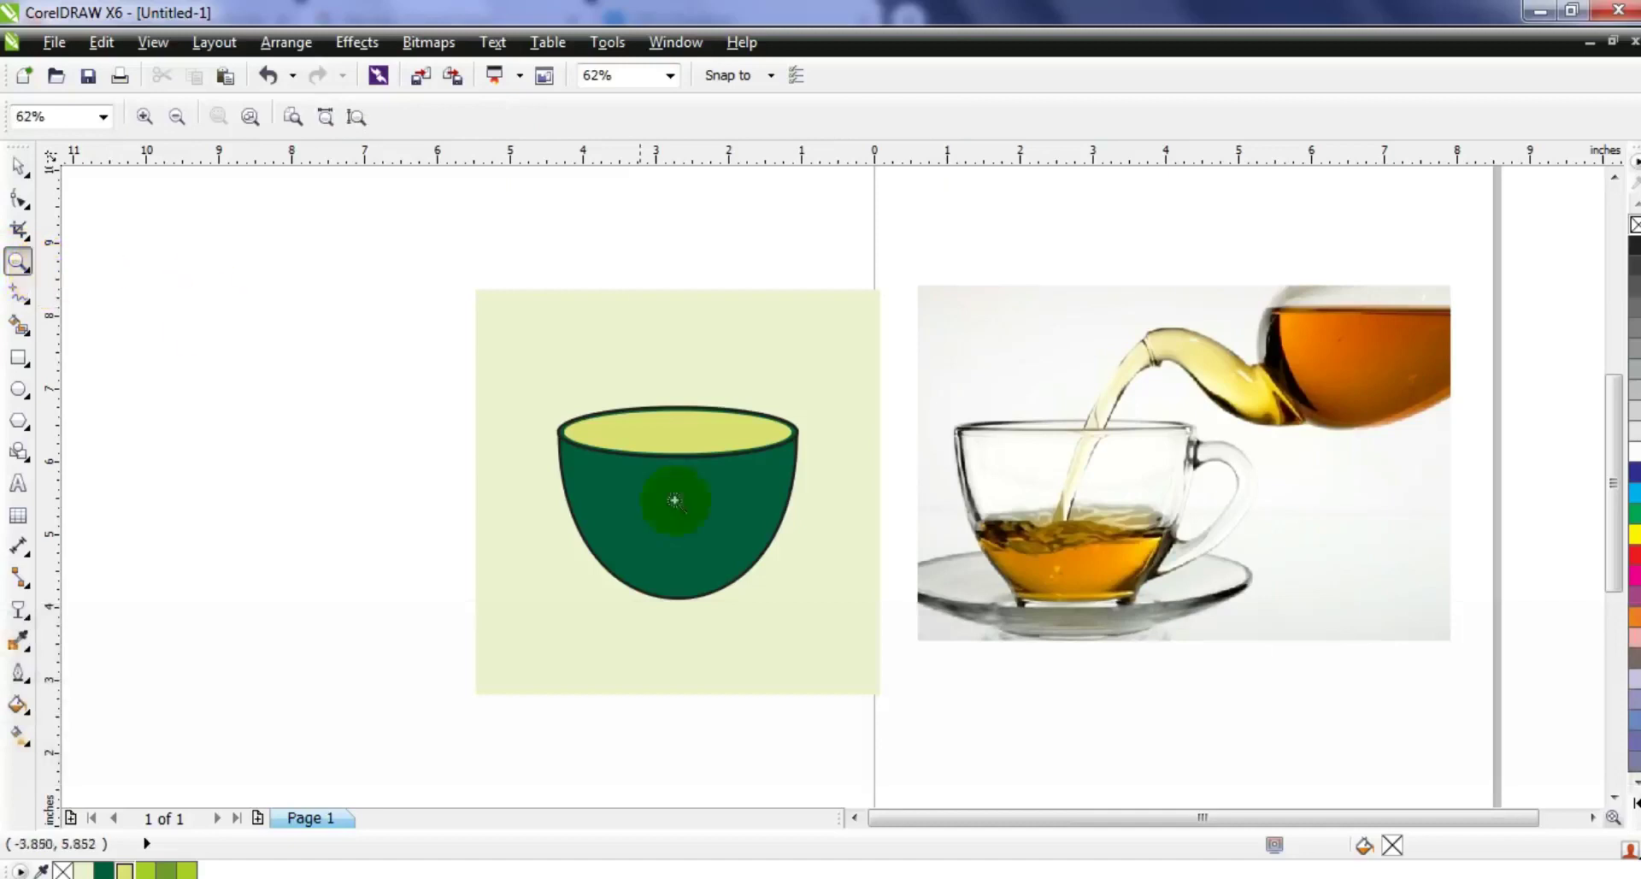
{"action": "left_click_drag", "start_coordinate": [511, 383], "coordinate": [891, 631]}
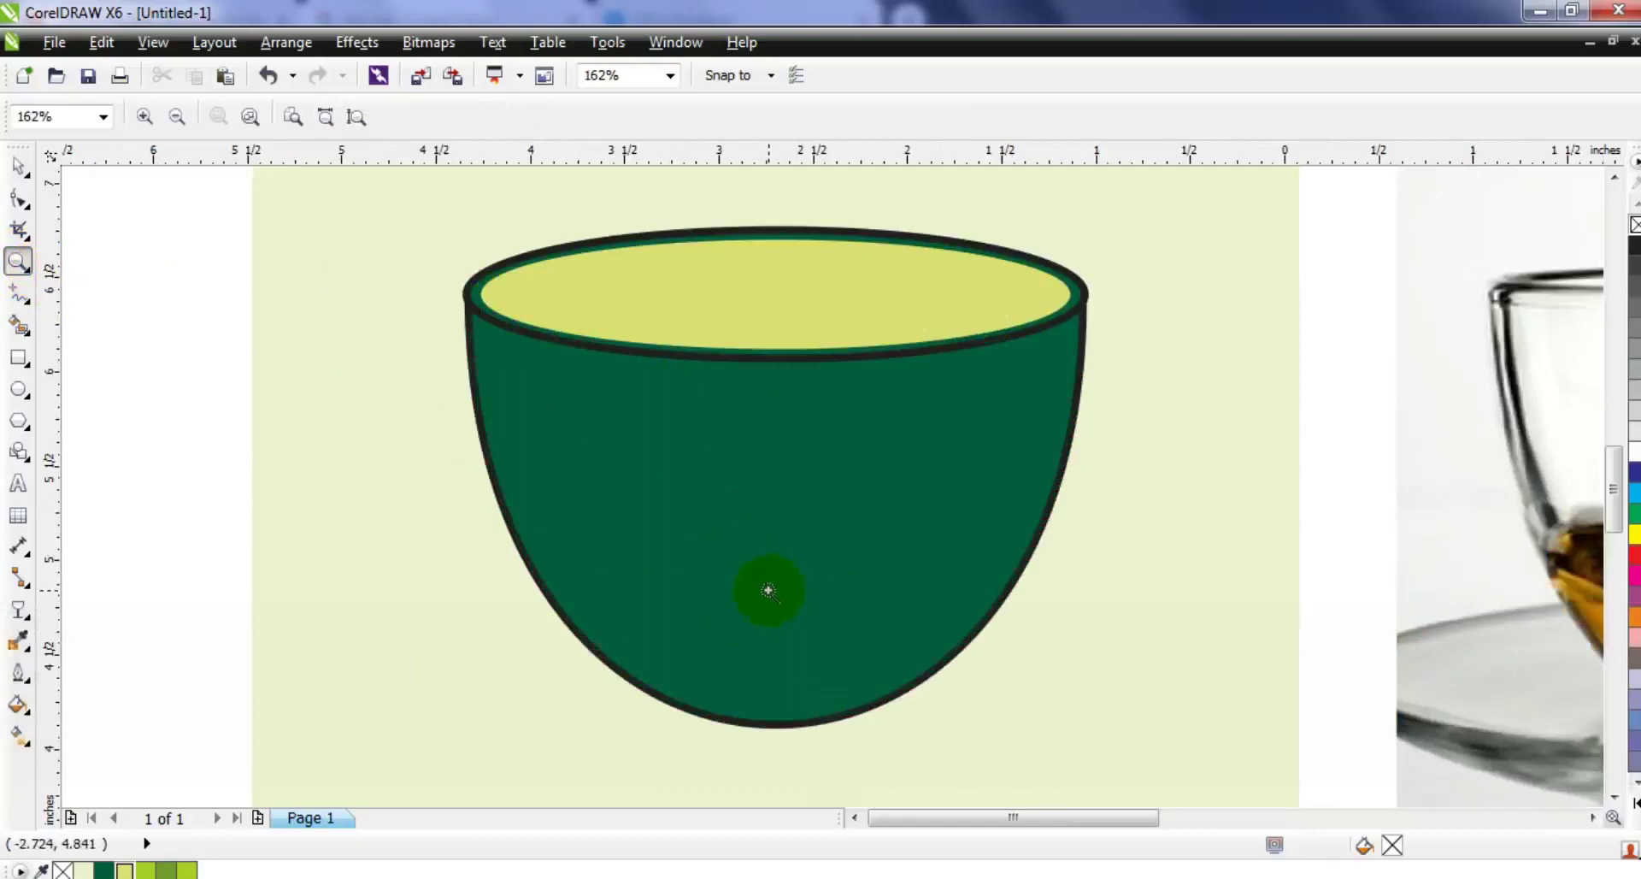
Draw a closed two-node line from the cup's upper-left edge to its bottom centre and convert both segments to curves.
{"action": "left_click", "coordinate": [19, 296]}
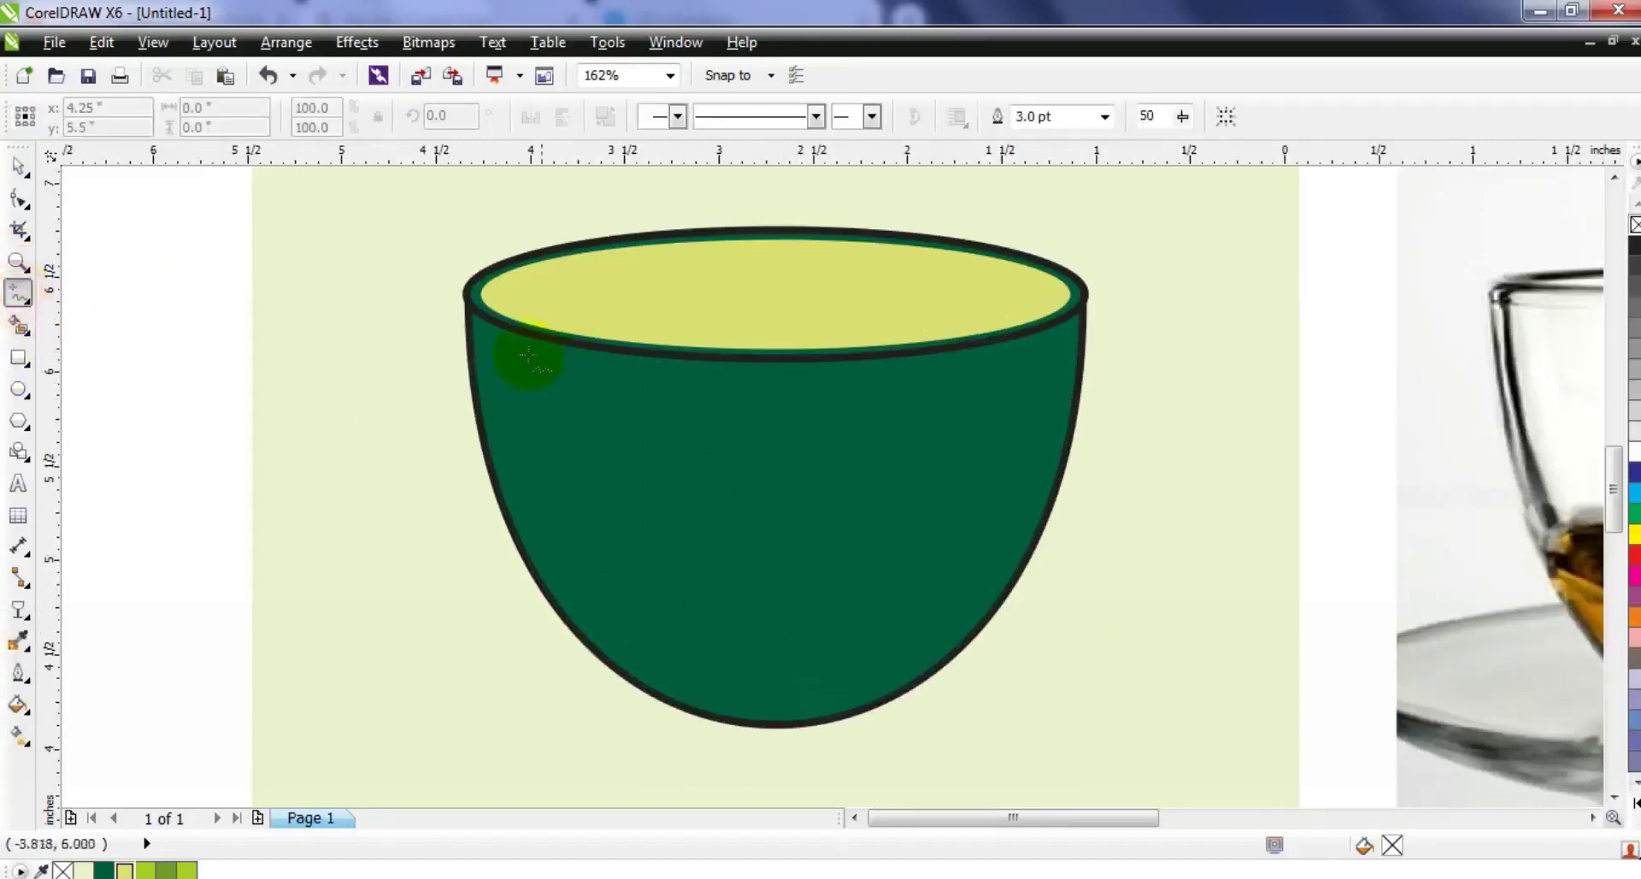
{"action": "left_click", "coordinate": [480, 333]}
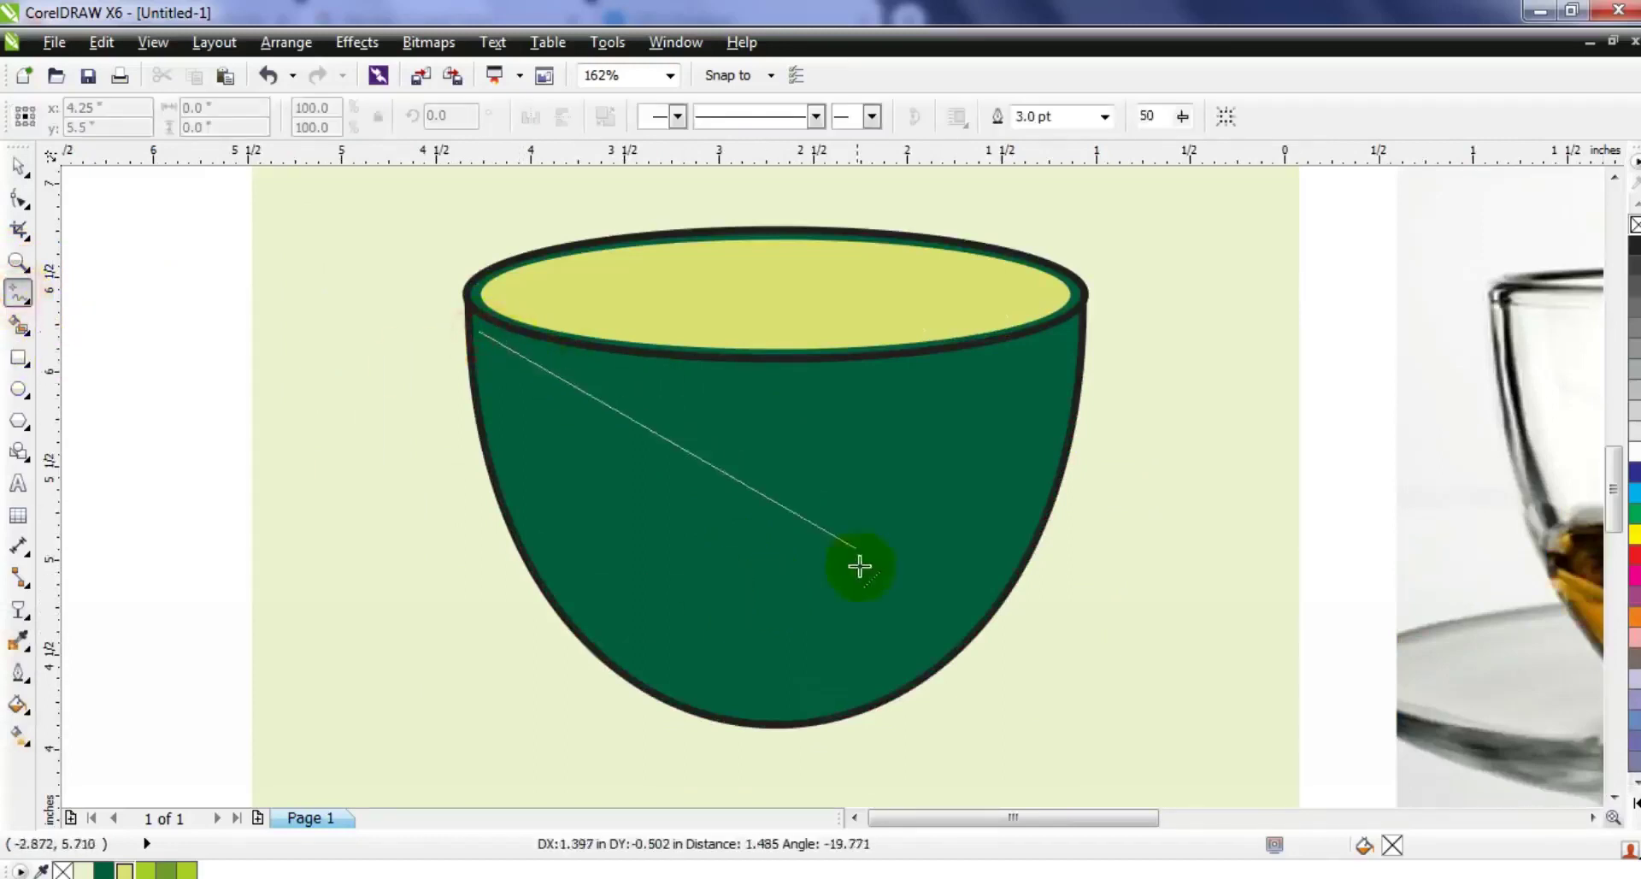
{"action": "left_click", "coordinate": [828, 703]}
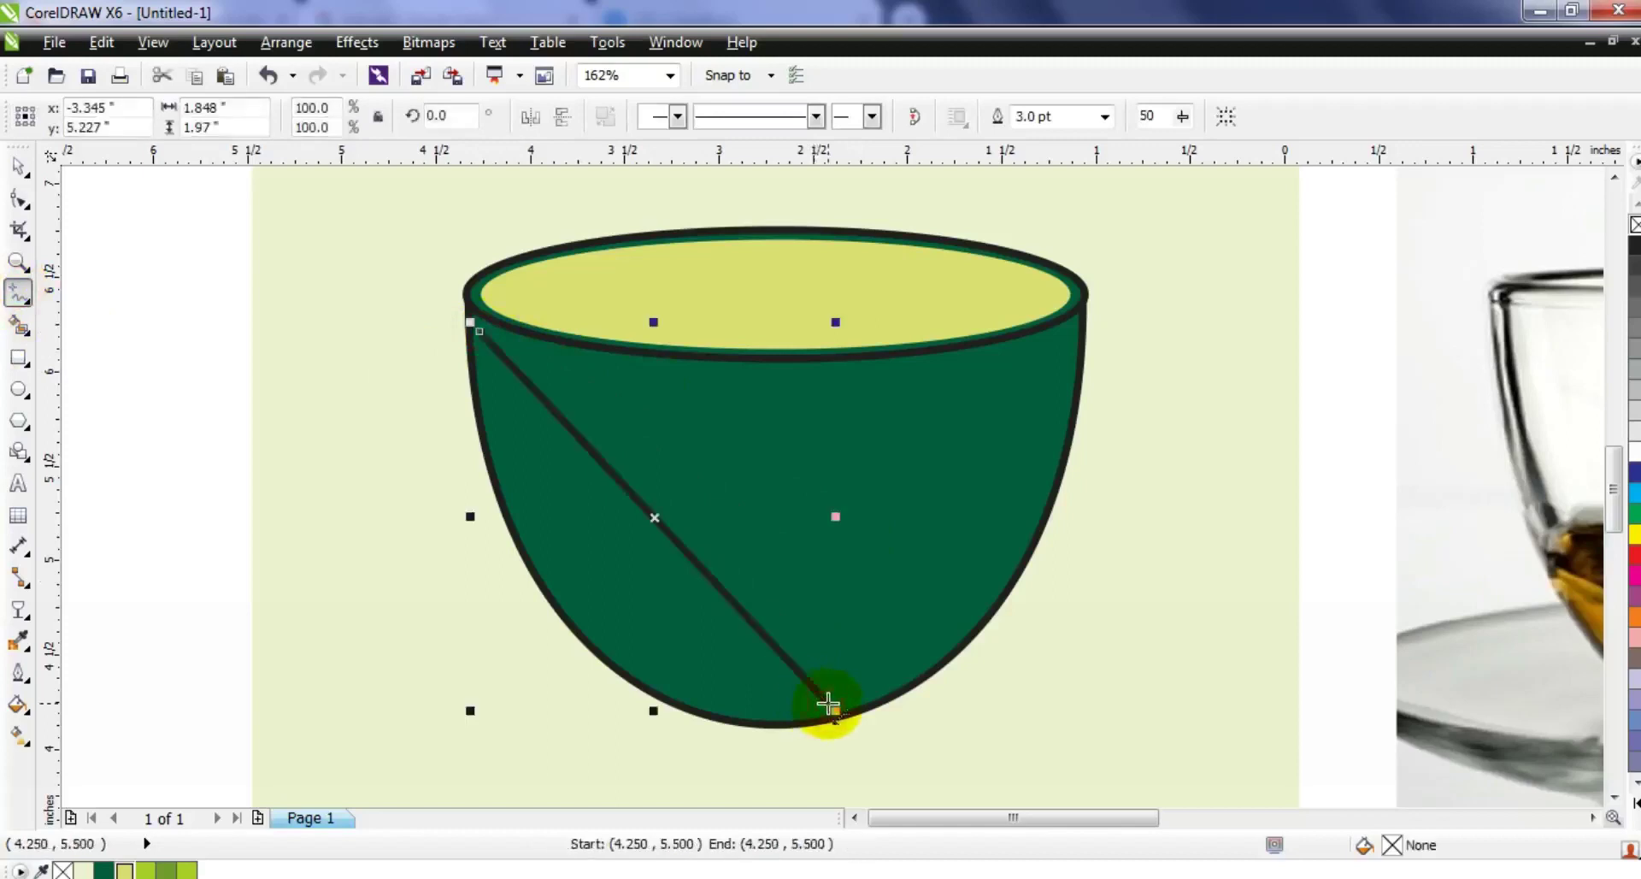
{"action": "left_click", "coordinate": [483, 334]}
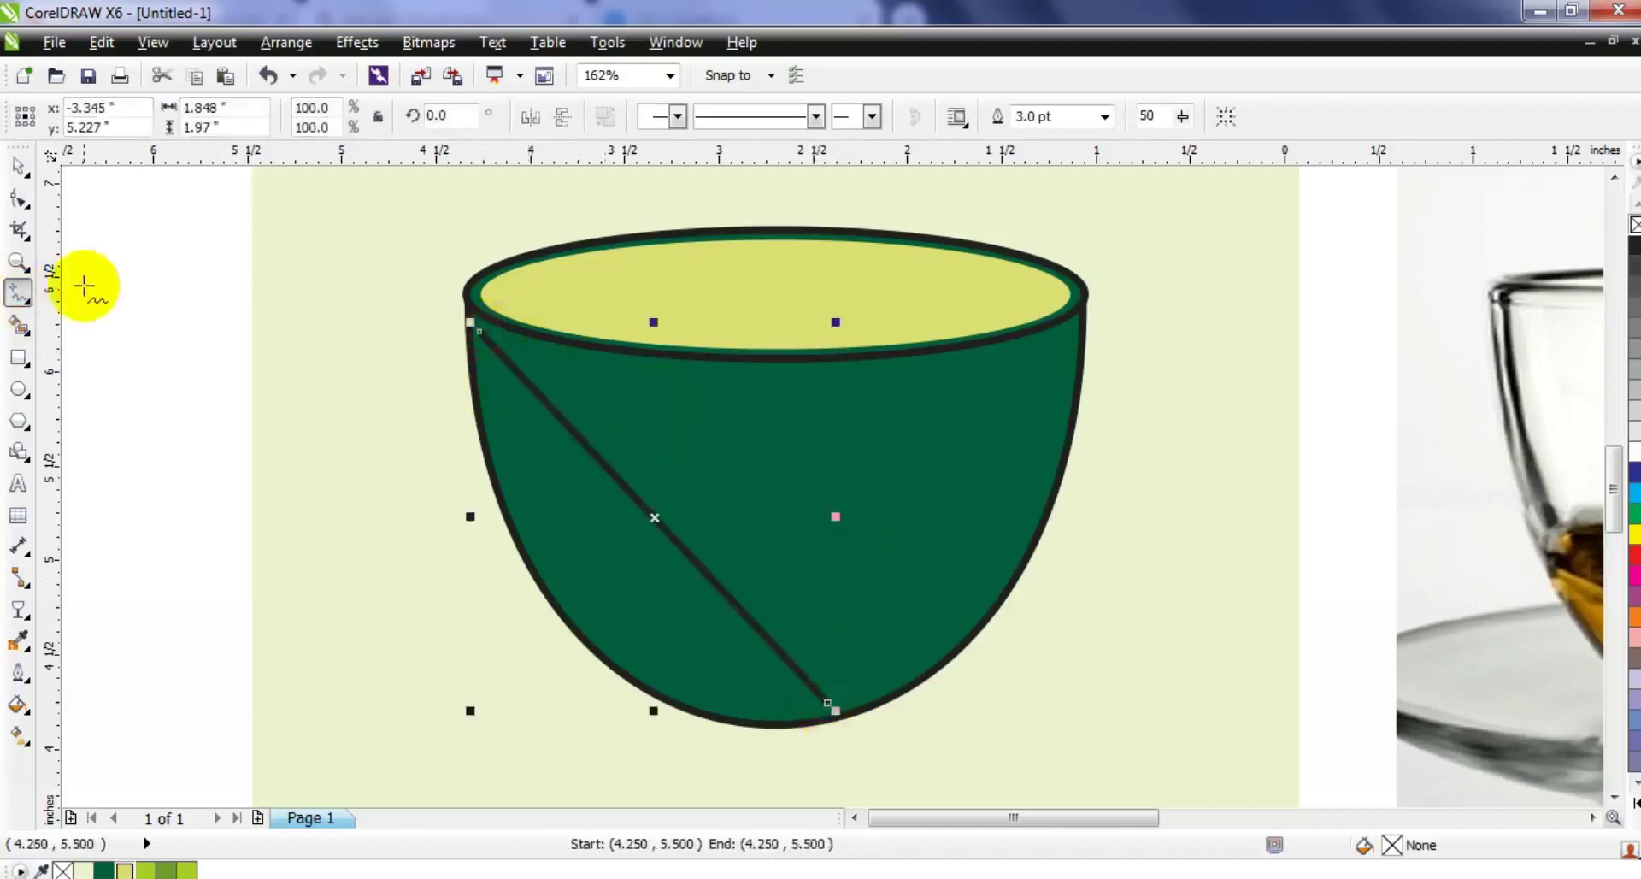
{"action": "left_click", "coordinate": [19, 198]}
{"action": "left_click_drag", "start_coordinate": [308, 255], "coordinate": [969, 731]}
{"action": "left_click", "coordinate": [337, 118]}
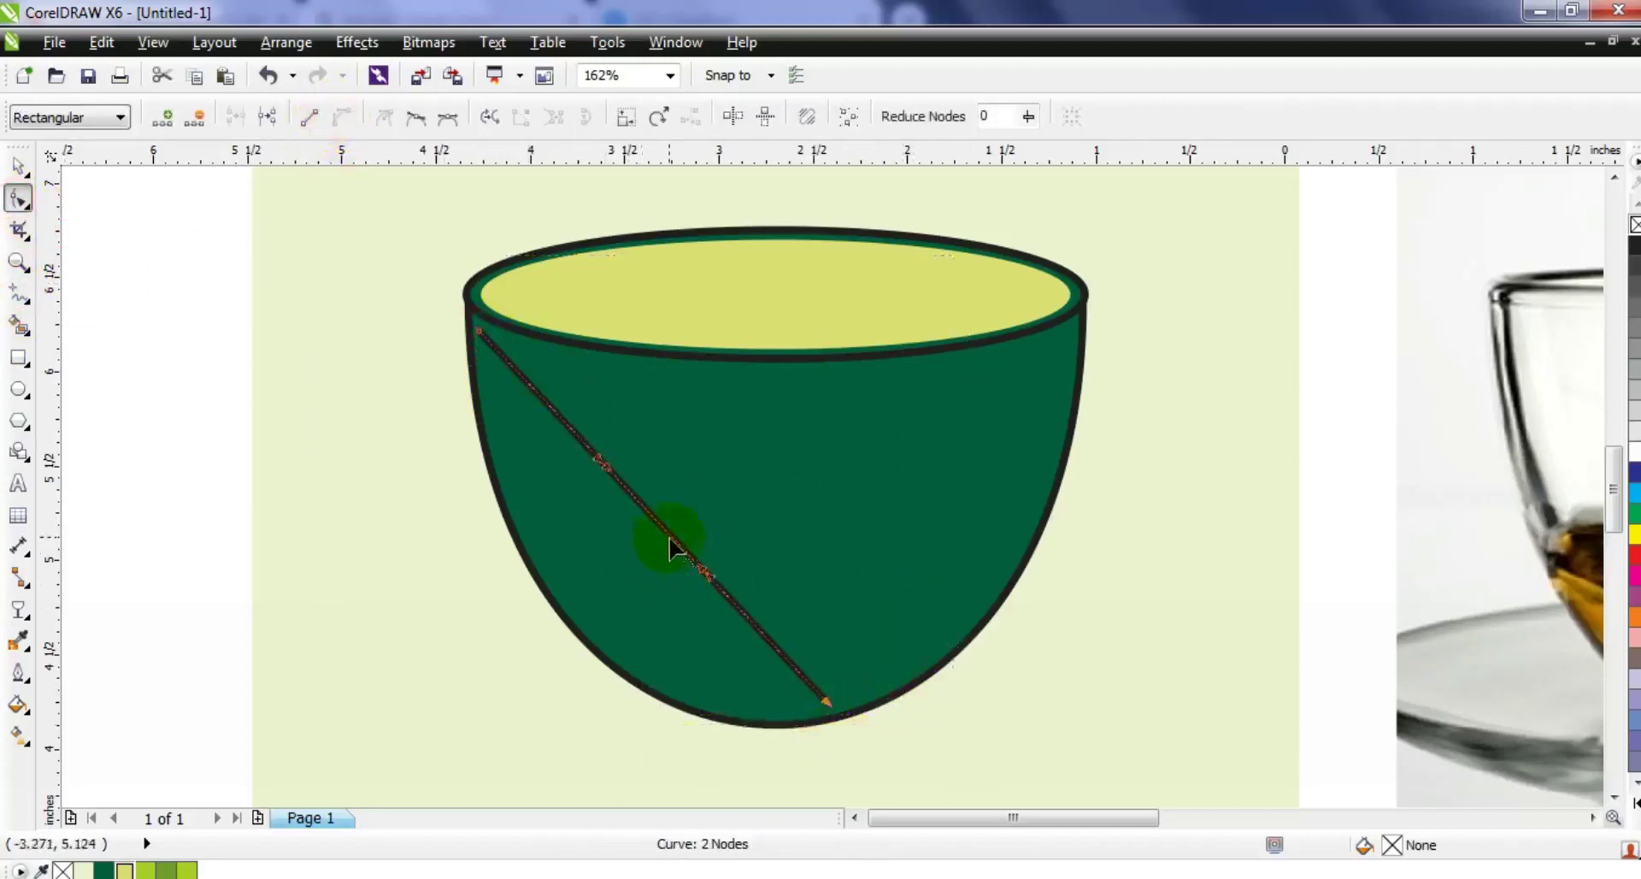
Bend the two segments into a large leaf, with one side following the cup's left contour and the other forming an S-curve.
{"action": "left_click_drag", "start_coordinate": [669, 539], "coordinate": [654, 571]}
{"action": "left_click_drag", "start_coordinate": [595, 637], "coordinate": [599, 639]}
{"action": "left_click_drag", "start_coordinate": [826, 703], "coordinate": [800, 707]}
{"action": "left_click_drag", "start_coordinate": [578, 709], "coordinate": [634, 722]}
{"action": "left_click_drag", "start_coordinate": [506, 560], "coordinate": [491, 554]}
{"action": "left_click_drag", "start_coordinate": [635, 726], "coordinate": [640, 731]}
{"action": "left_click_drag", "start_coordinate": [689, 589], "coordinate": [831, 483]}
{"action": "left_click_drag", "start_coordinate": [576, 515], "coordinate": [576, 536]}
{"action": "left_click_drag", "start_coordinate": [833, 479], "coordinate": [817, 433]}
{"action": "left_click_drag", "start_coordinate": [576, 535], "coordinate": [572, 554]}
Draw a closed three-node shape through the cup's upper-right edge, bottom centre and middle, and convert its segments to curves.
{"action": "left_click", "coordinate": [19, 290]}
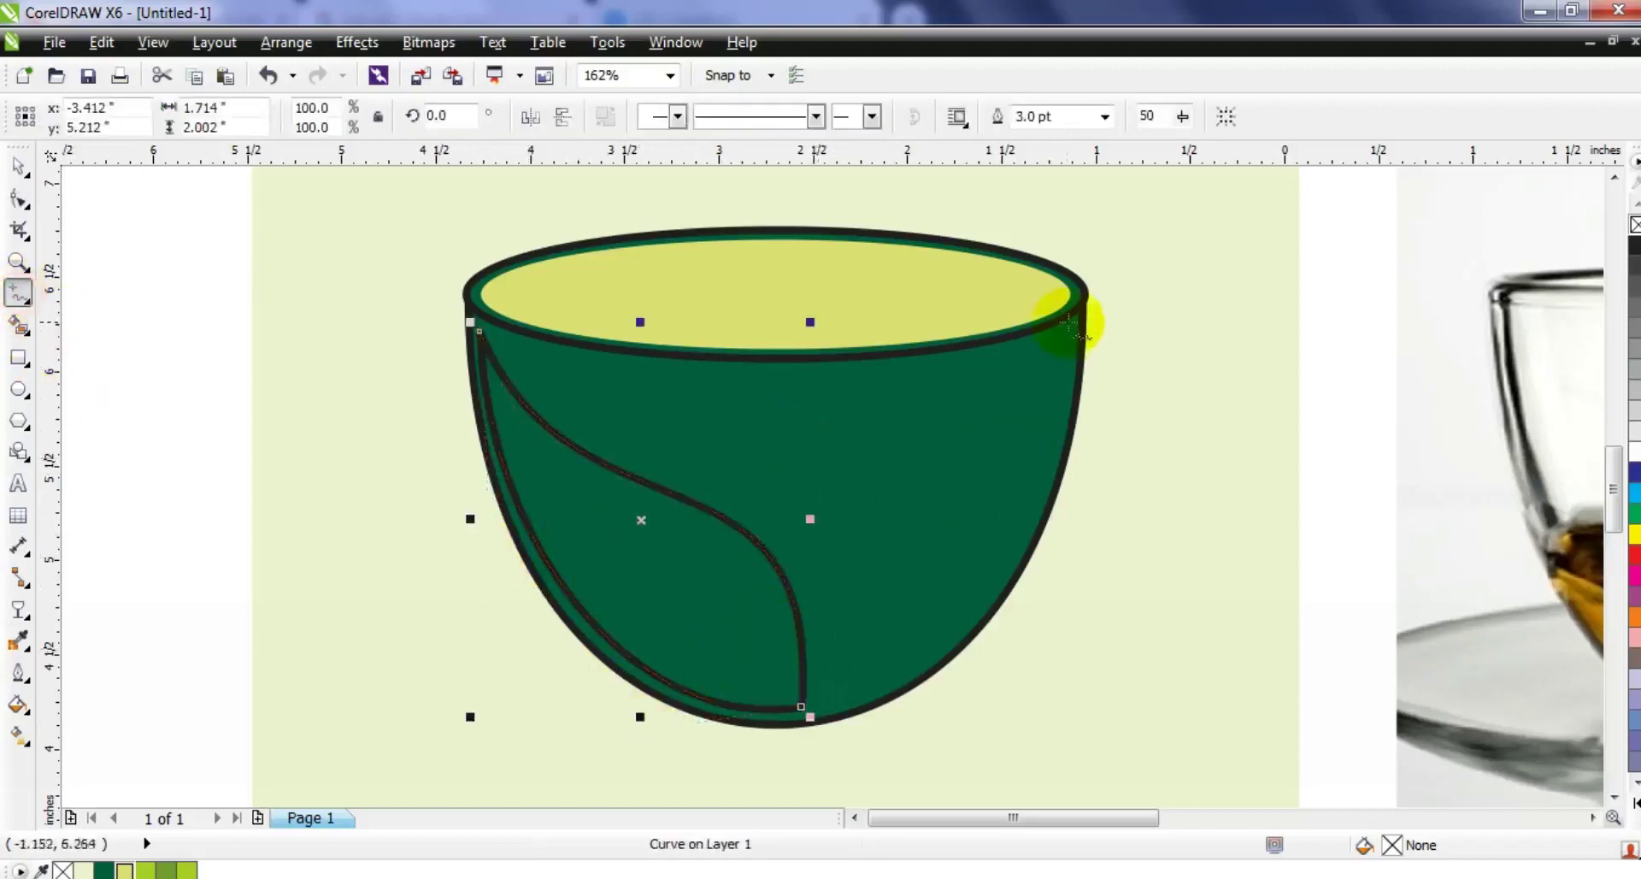
{"action": "left_click", "coordinate": [1075, 325]}
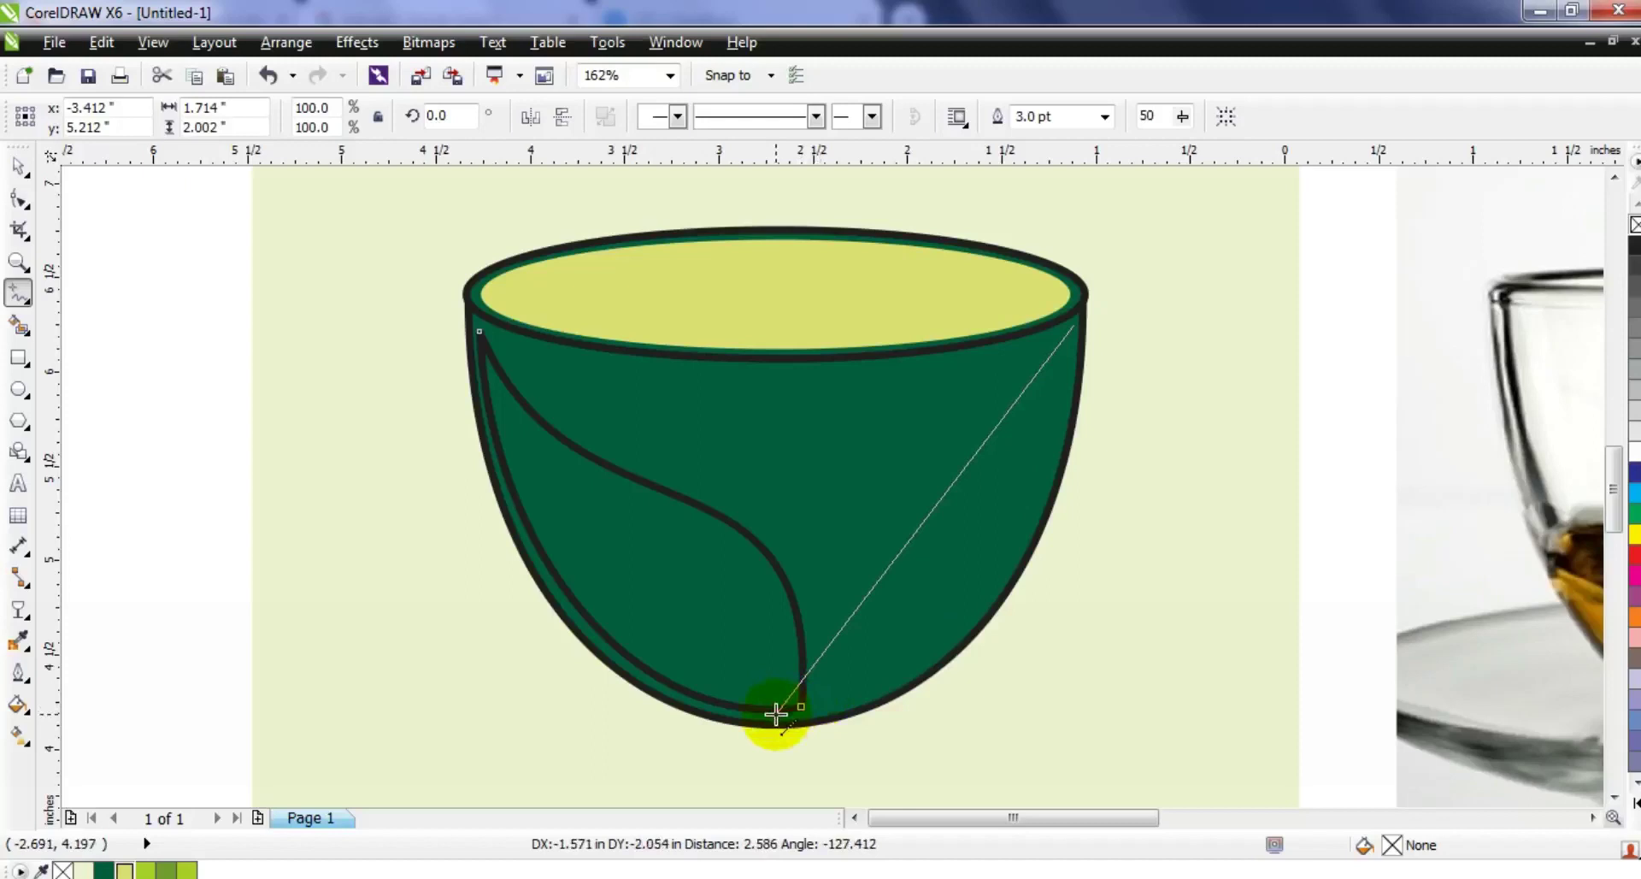
{"action": "double_click", "coordinate": [816, 710]}
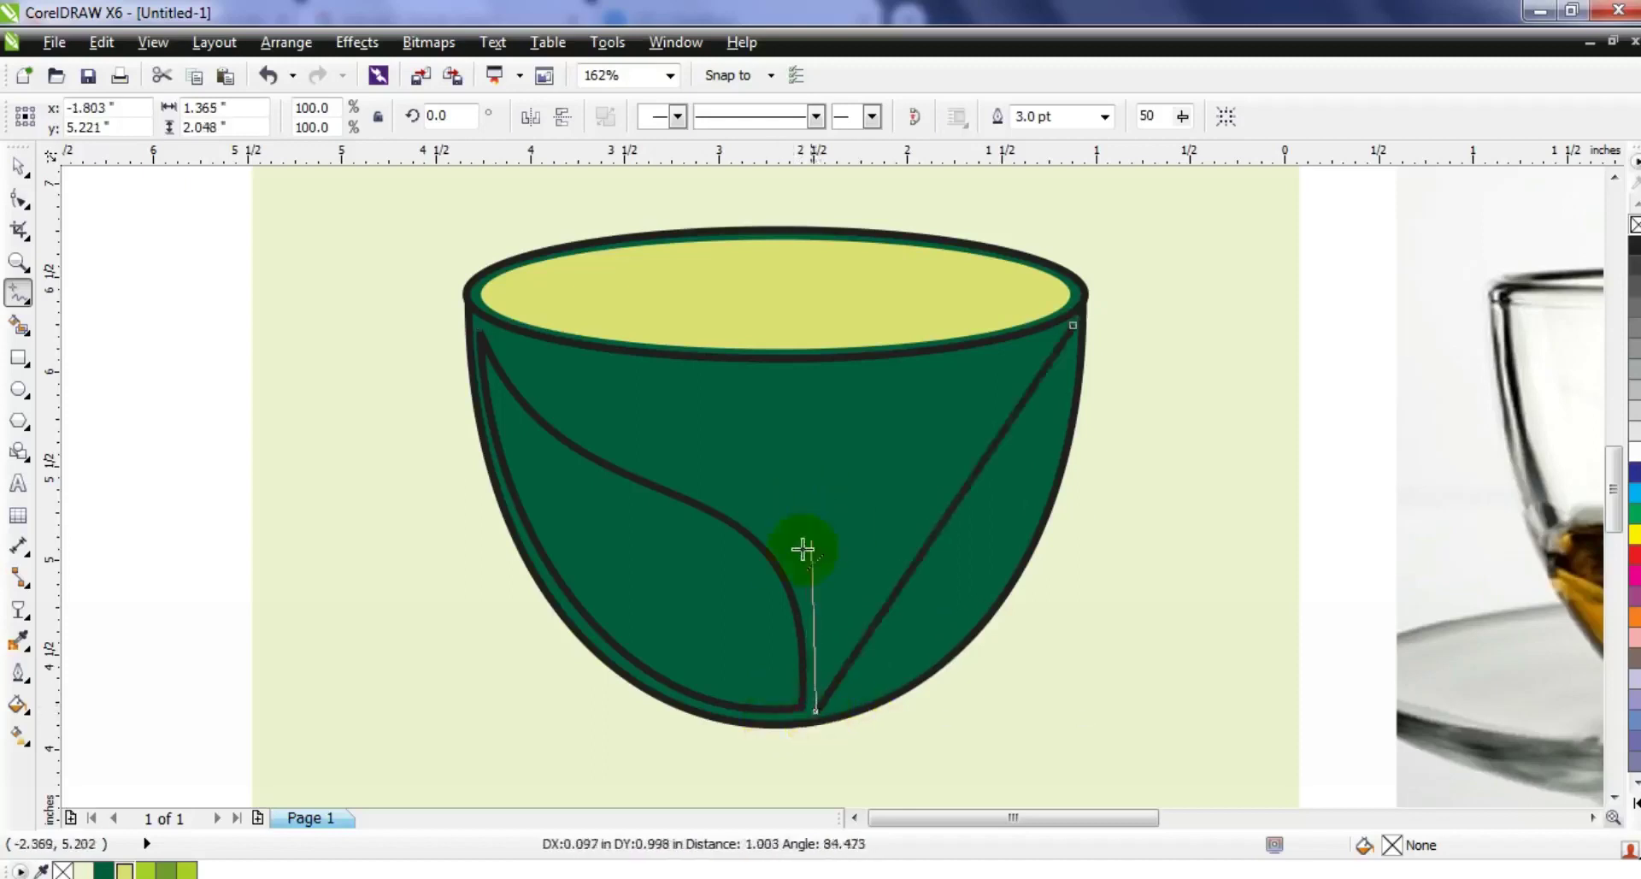
{"action": "double_click", "coordinate": [785, 552]}
{"action": "left_click", "coordinate": [1075, 325]}
{"action": "left_click", "coordinate": [19, 199]}
{"action": "left_click_drag", "start_coordinate": [635, 257], "coordinate": [1144, 708]}
{"action": "left_click", "coordinate": [342, 116]}
Bend the shape's outer side along the cup's right contour and its short lower side alongside the left leaf.
{"action": "left_click_drag", "start_coordinate": [931, 553], "coordinate": [985, 604]}
{"action": "left_click", "coordinate": [816, 710]}
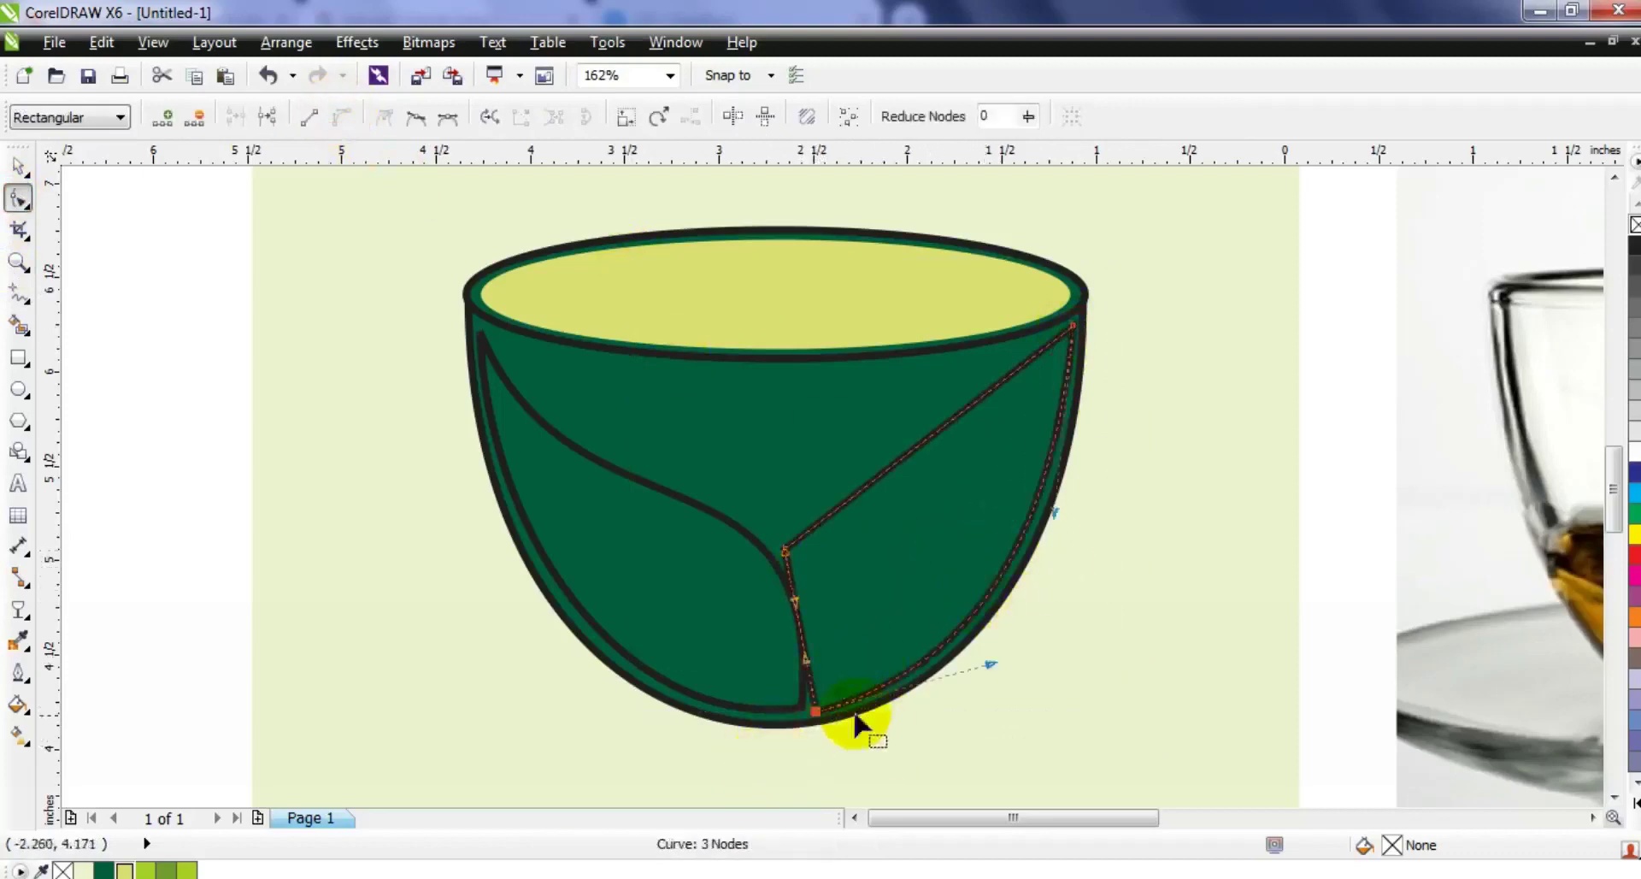
{"action": "left_click_drag", "start_coordinate": [795, 605], "coordinate": [785, 594]}
{"action": "left_click_drag", "start_coordinate": [846, 650], "coordinate": [827, 625]}
{"action": "left_click_drag", "start_coordinate": [815, 711], "coordinate": [812, 706]}
{"action": "left_click_drag", "start_coordinate": [824, 614], "coordinate": [834, 610]}
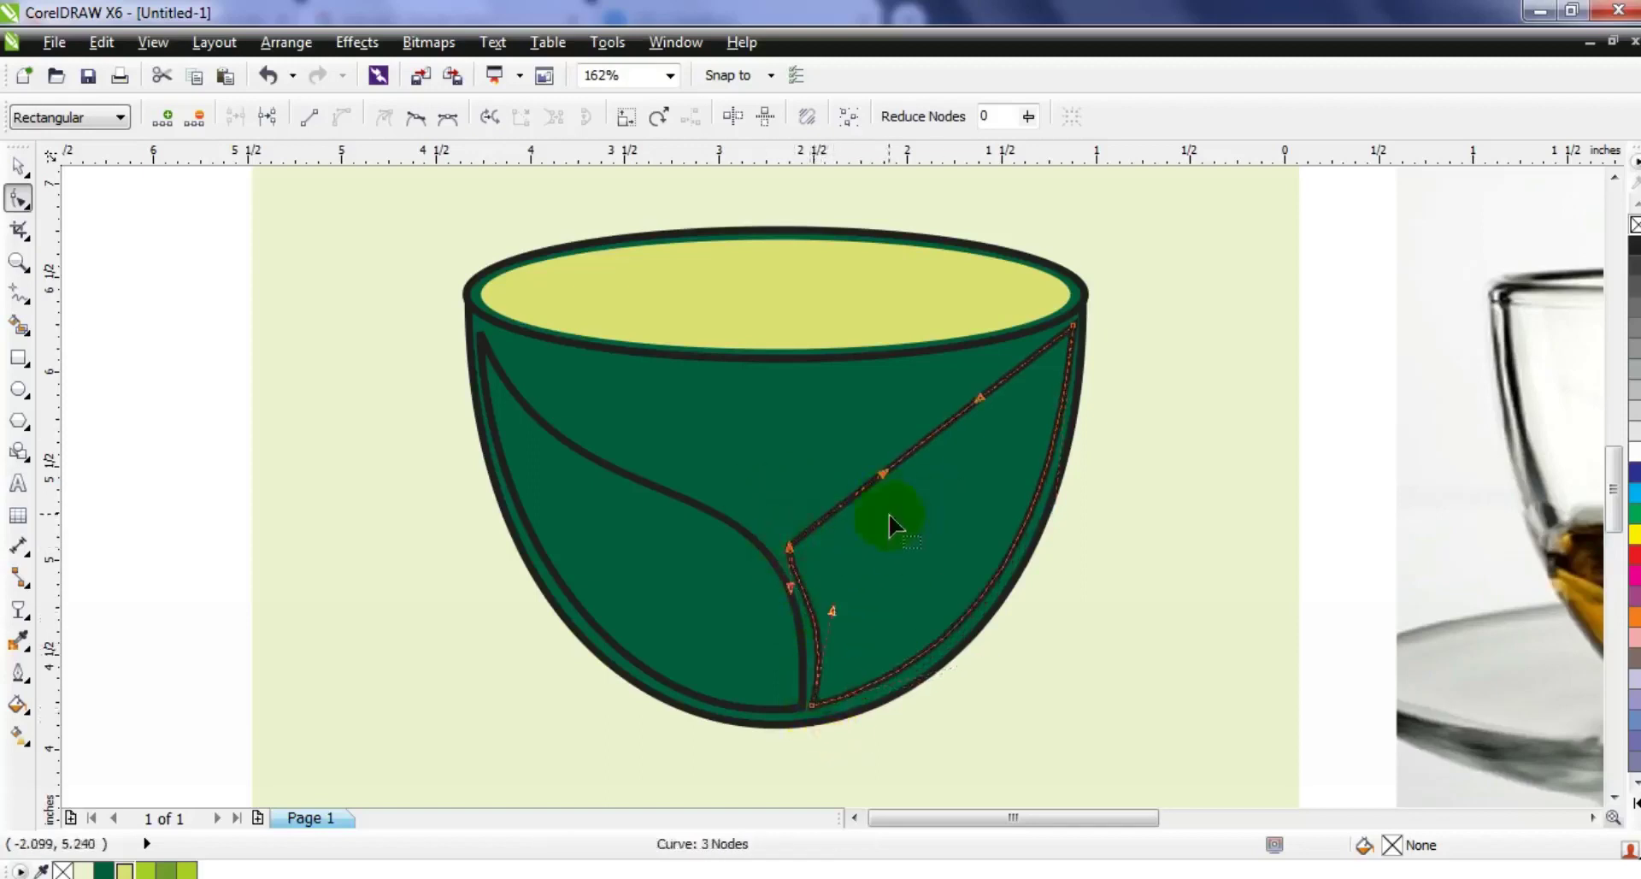
Curve the right leaf's upper edge into an S-shape from the rim to the middle of the cup and deselect it.
{"action": "left_click_drag", "start_coordinate": [796, 430], "coordinate": [780, 421]}
{"action": "left_click_drag", "start_coordinate": [981, 398], "coordinate": [982, 467]}
{"action": "left_click_drag", "start_coordinate": [981, 468], "coordinate": [981, 473]}
{"action": "left_click_drag", "start_coordinate": [779, 423], "coordinate": [774, 421]}
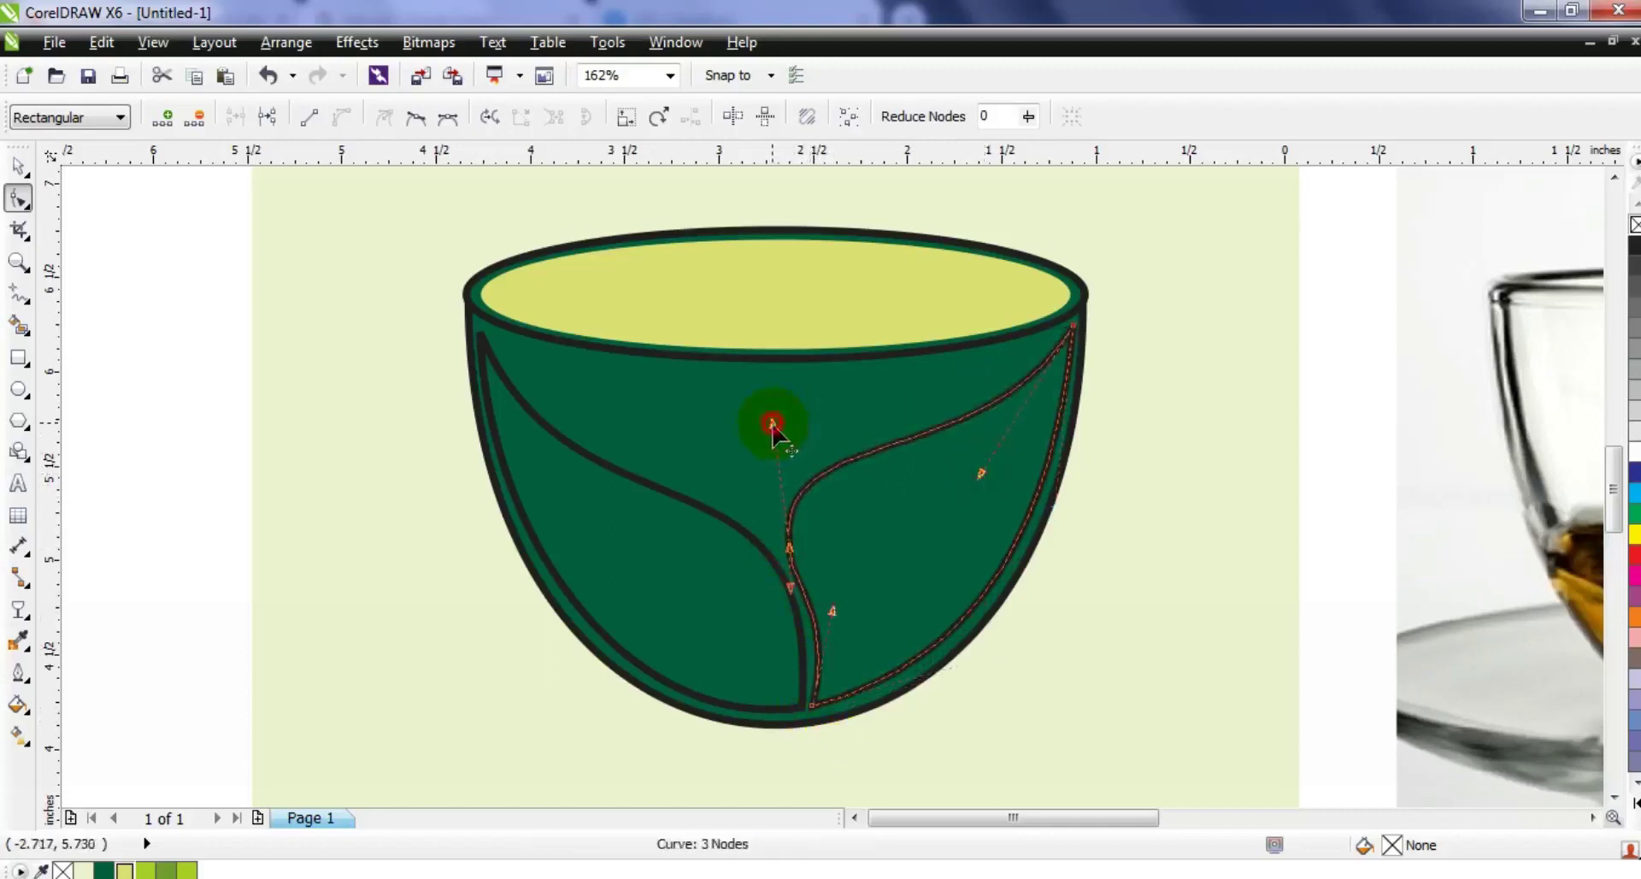
{"action": "left_click", "coordinate": [219, 377]}
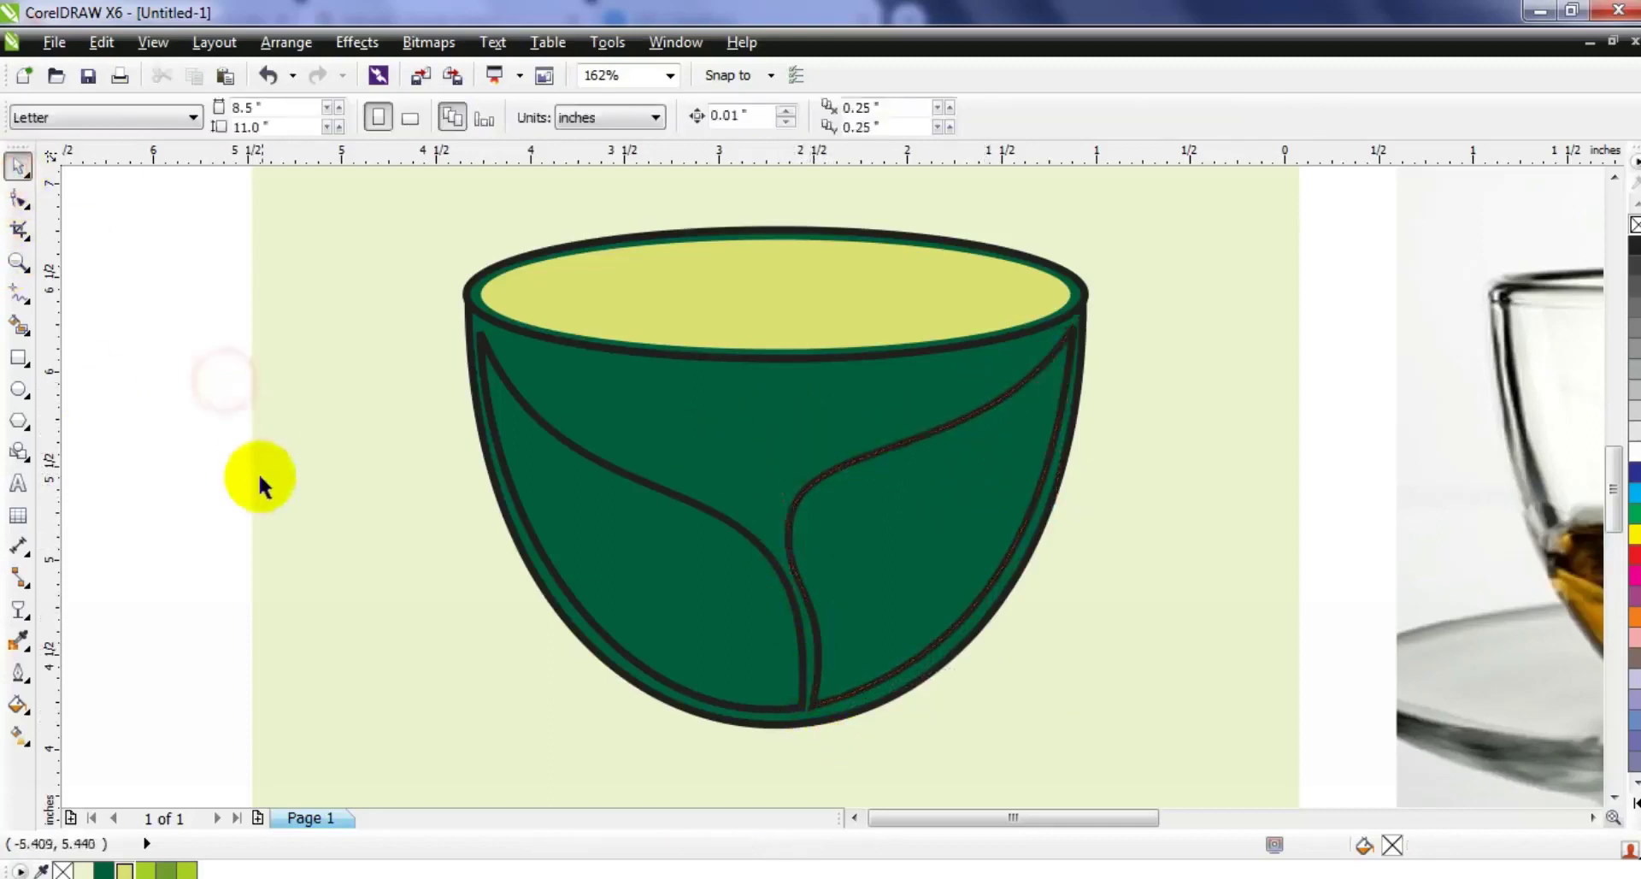
Draw a closed two-node line above the left leaf, from the left rim to the cup's centre, and convert it to curves.
{"action": "left_click", "coordinate": [19, 292]}
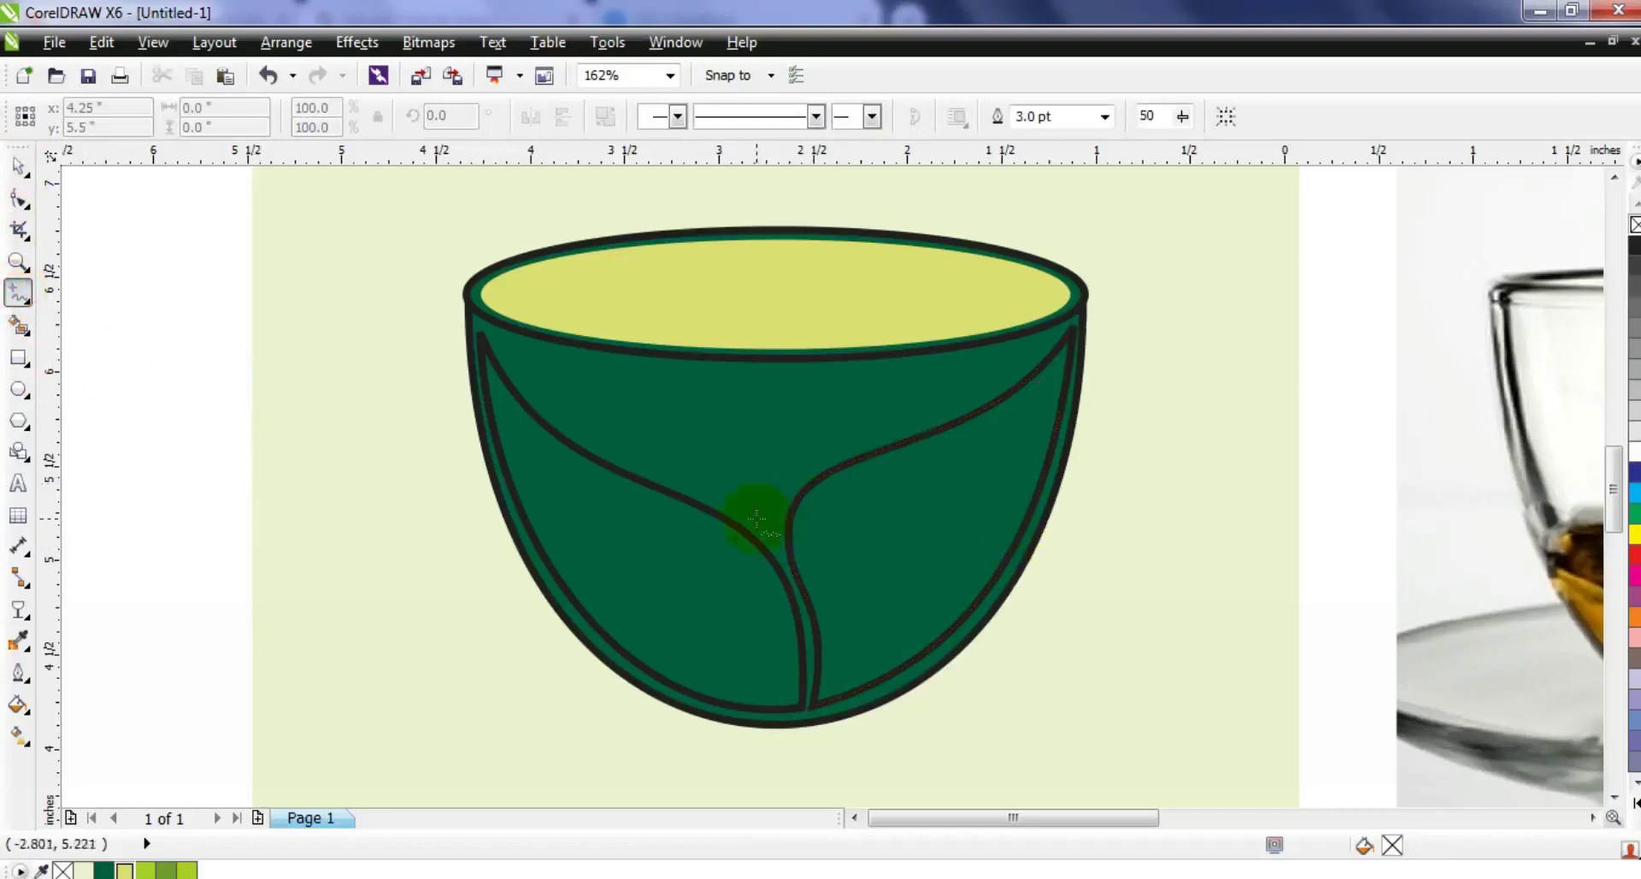
{"action": "left_click", "coordinate": [494, 340]}
{"action": "left_click", "coordinate": [758, 517]}
{"action": "left_click", "coordinate": [19, 199]}
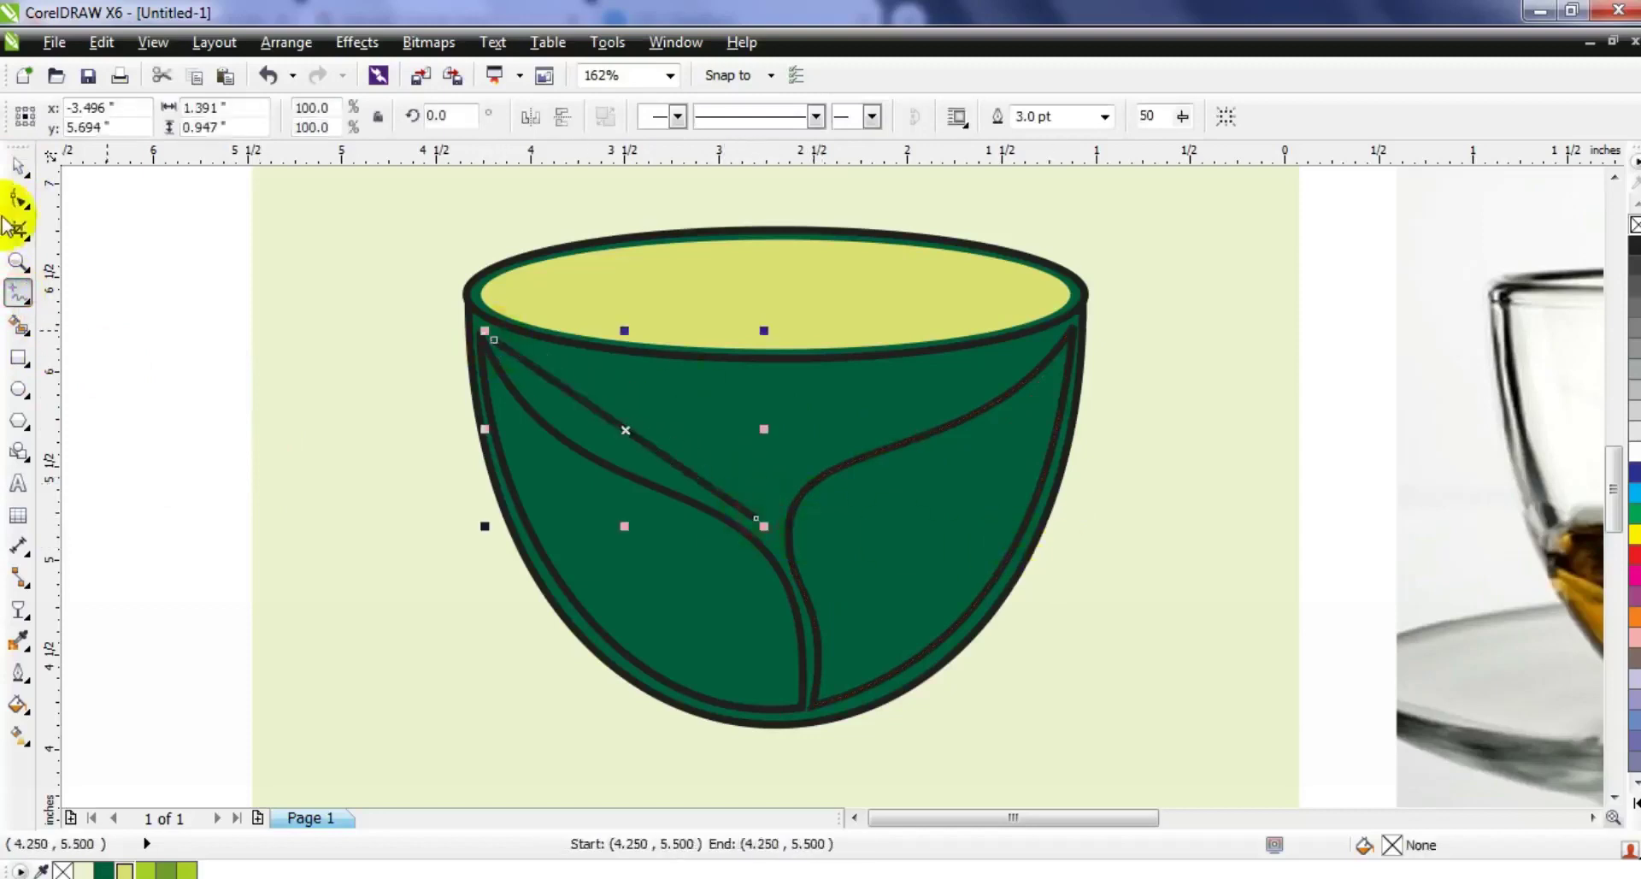
{"action": "left_click", "coordinate": [516, 305]}
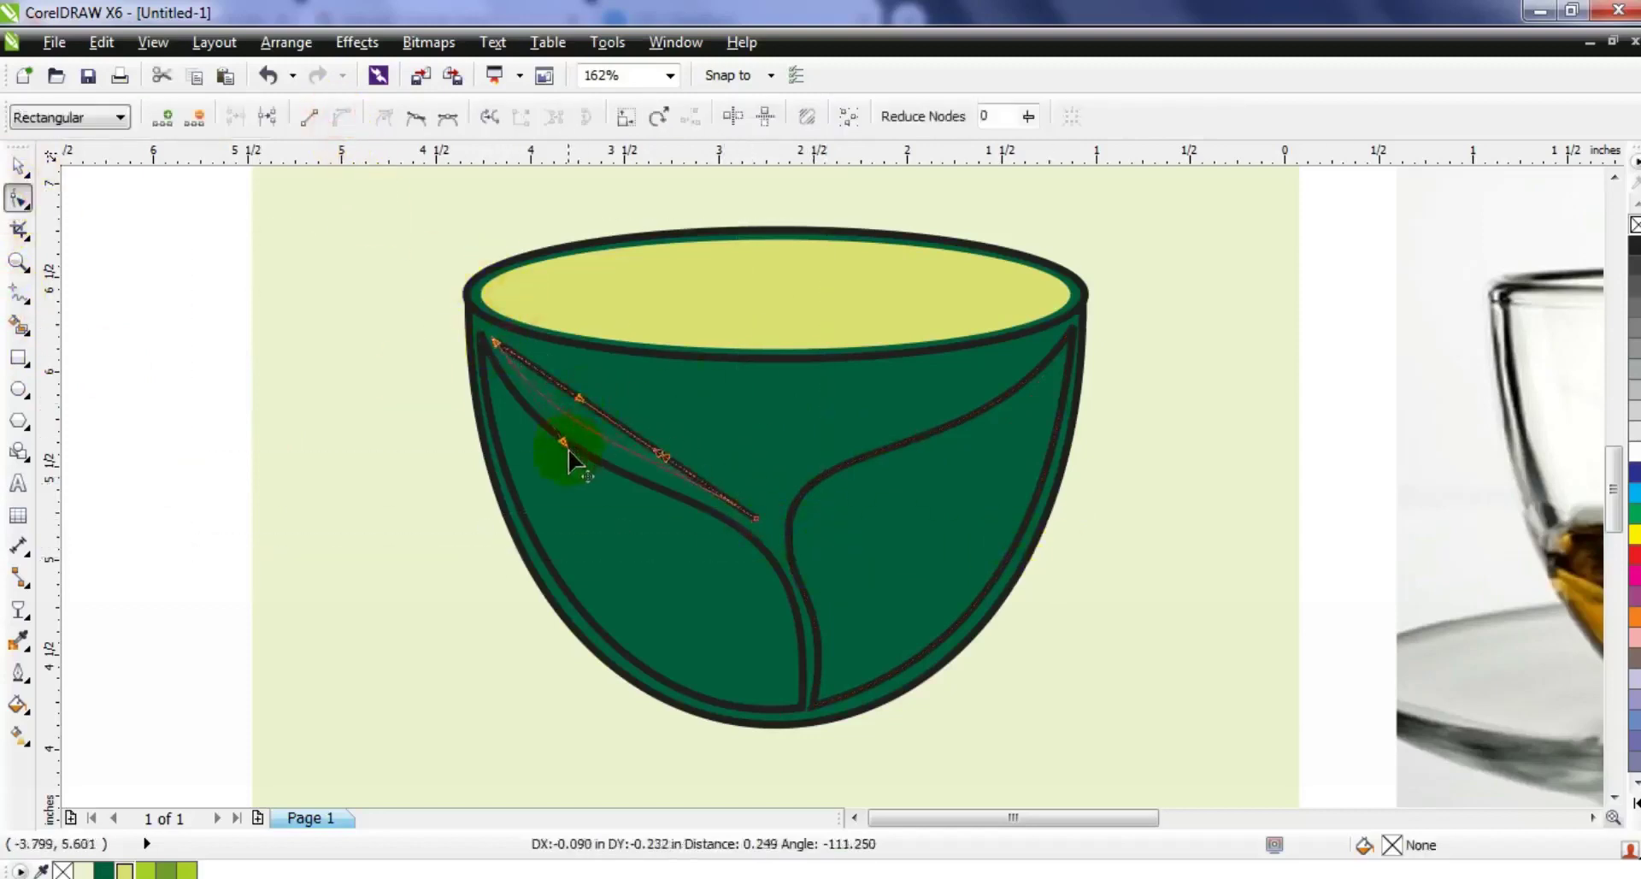
Bend the new shape's lower edge parallel to the left leaf and arch its upper edge under the rim.
{"action": "left_click_drag", "start_coordinate": [563, 463], "coordinate": [562, 463]}
{"action": "left_click_drag", "start_coordinate": [665, 459], "coordinate": [737, 460]}
{"action": "key", "text": "ctrl+z"}
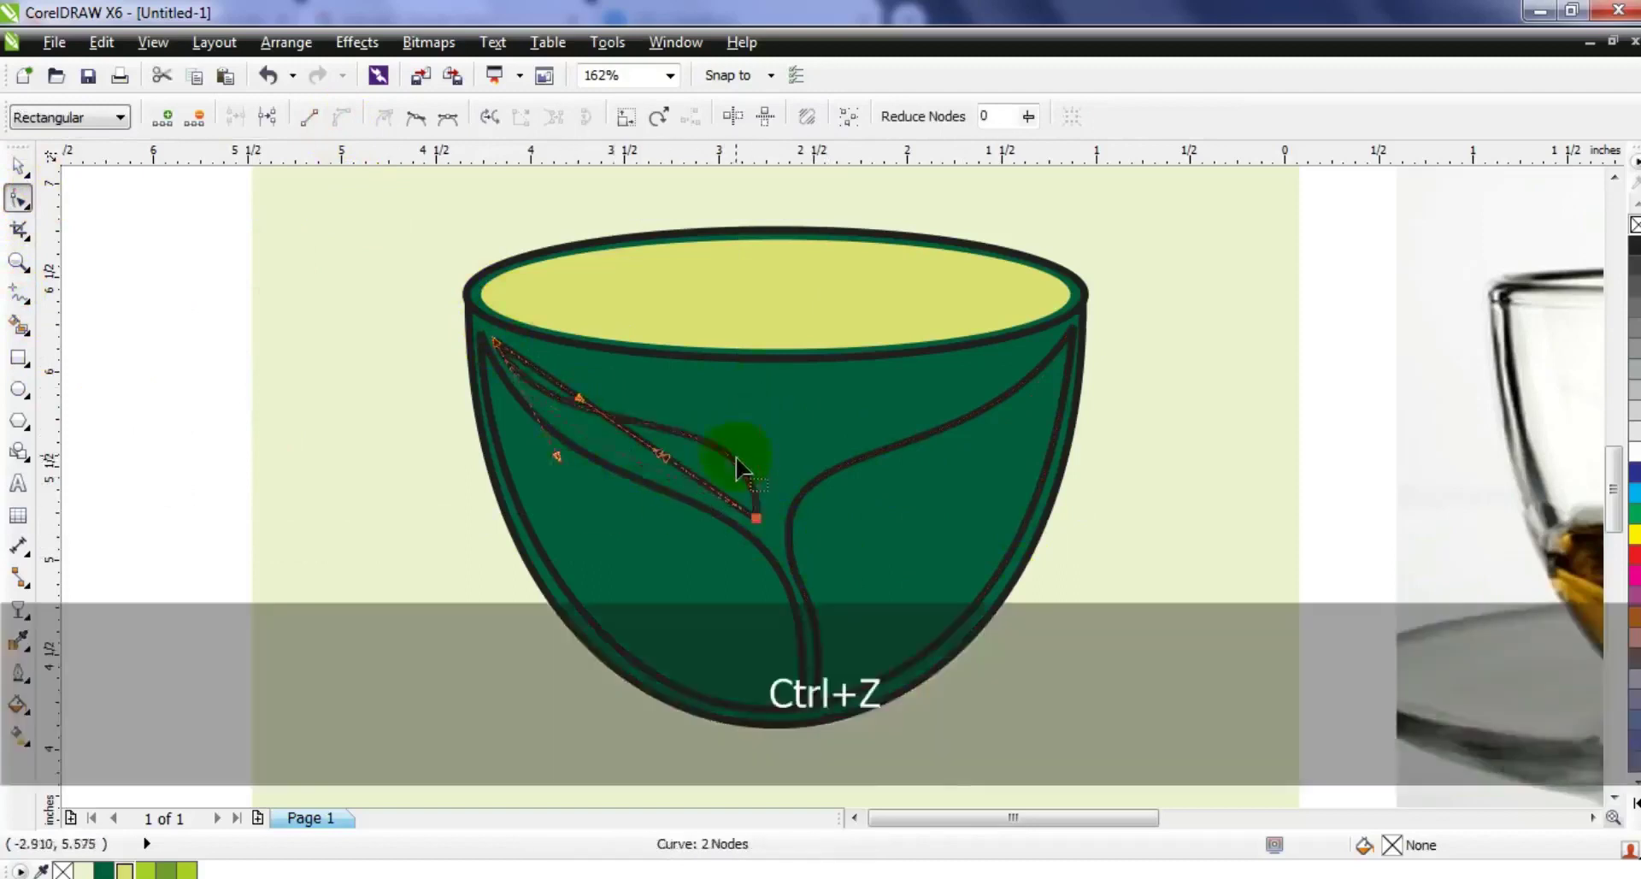
{"action": "left_click", "coordinate": [300, 422]}
{"action": "left_click", "coordinate": [591, 412]}
{"action": "left_click_drag", "start_coordinate": [519, 331], "coordinate": [451, 346]}
{"action": "left_click_drag", "start_coordinate": [585, 398], "coordinate": [579, 415]}
{"action": "left_click_drag", "start_coordinate": [663, 457], "coordinate": [802, 314]}
{"action": "key", "text": "ctrl+z"}
Refine the upper-left leaf's curve handles and move its tip node closer to the left rim corner.
{"action": "left_click", "coordinate": [575, 416]}
{"action": "left_click_drag", "start_coordinate": [574, 415], "coordinate": [589, 416]}
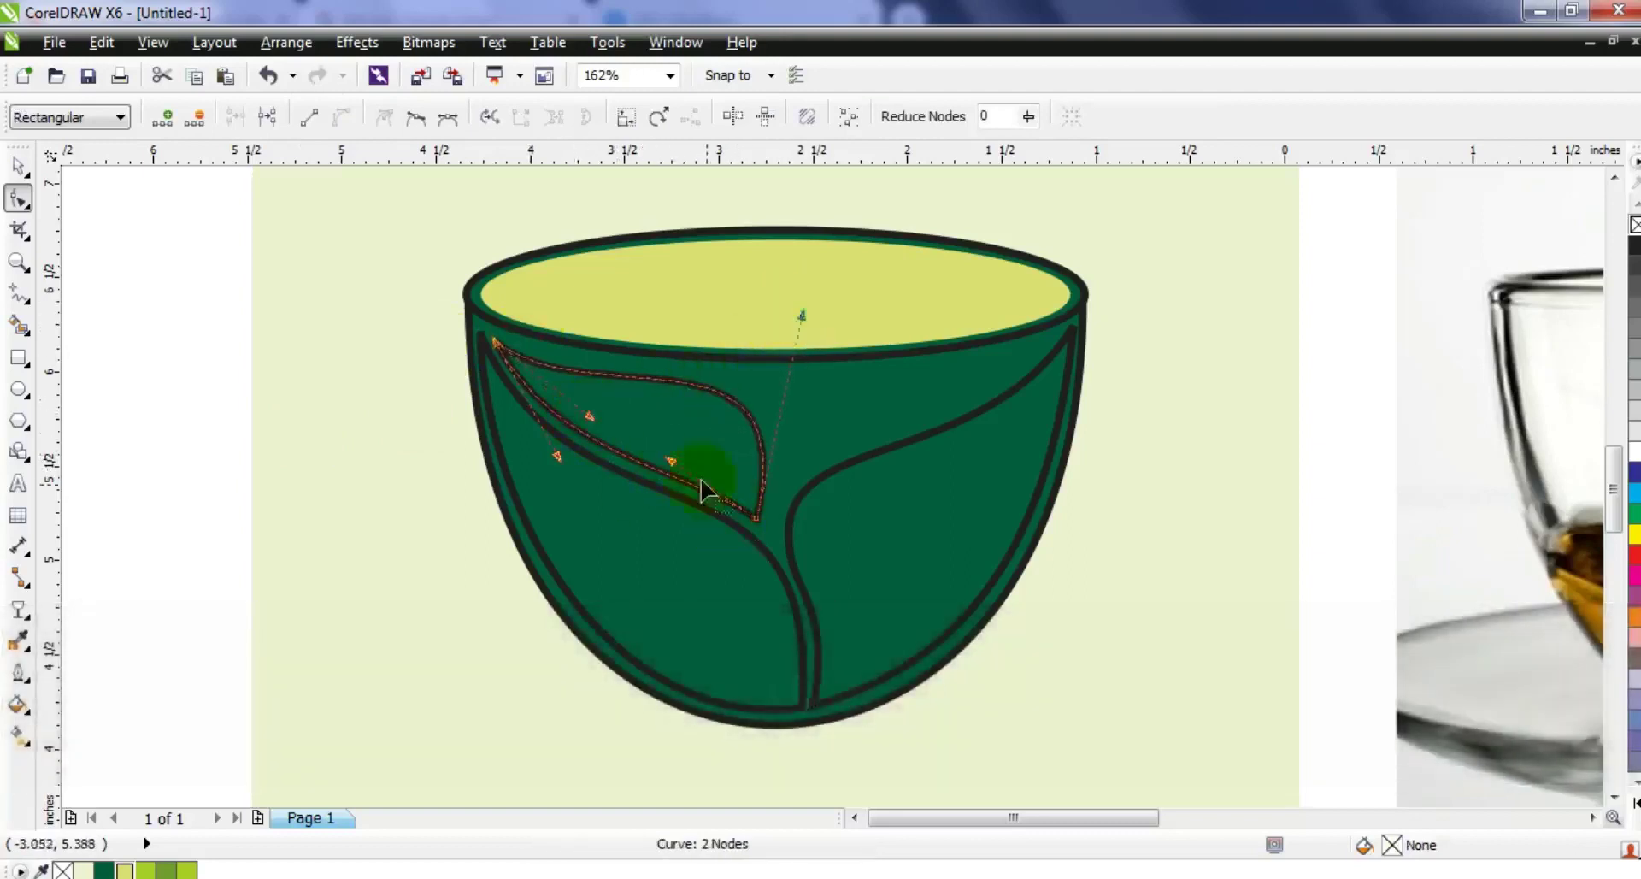
{"action": "left_click_drag", "start_coordinate": [803, 315], "coordinate": [800, 316]}
{"action": "left_click_drag", "start_coordinate": [497, 344], "coordinate": [491, 334]}
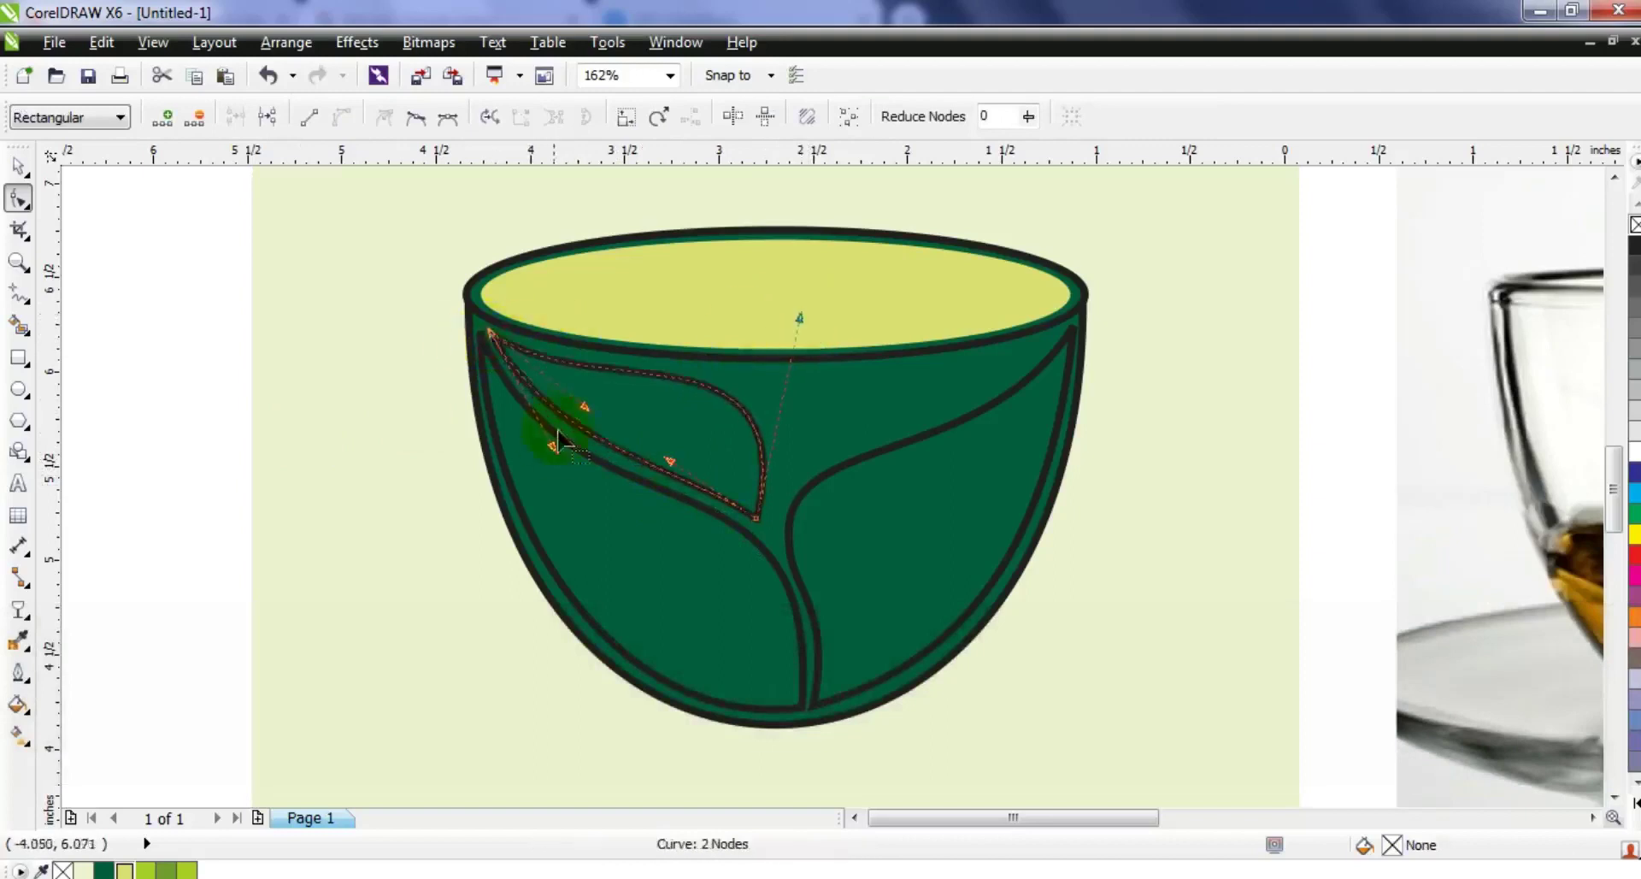
{"action": "left_click_drag", "start_coordinate": [552, 452], "coordinate": [549, 460]}
{"action": "left_click", "coordinate": [584, 410]}
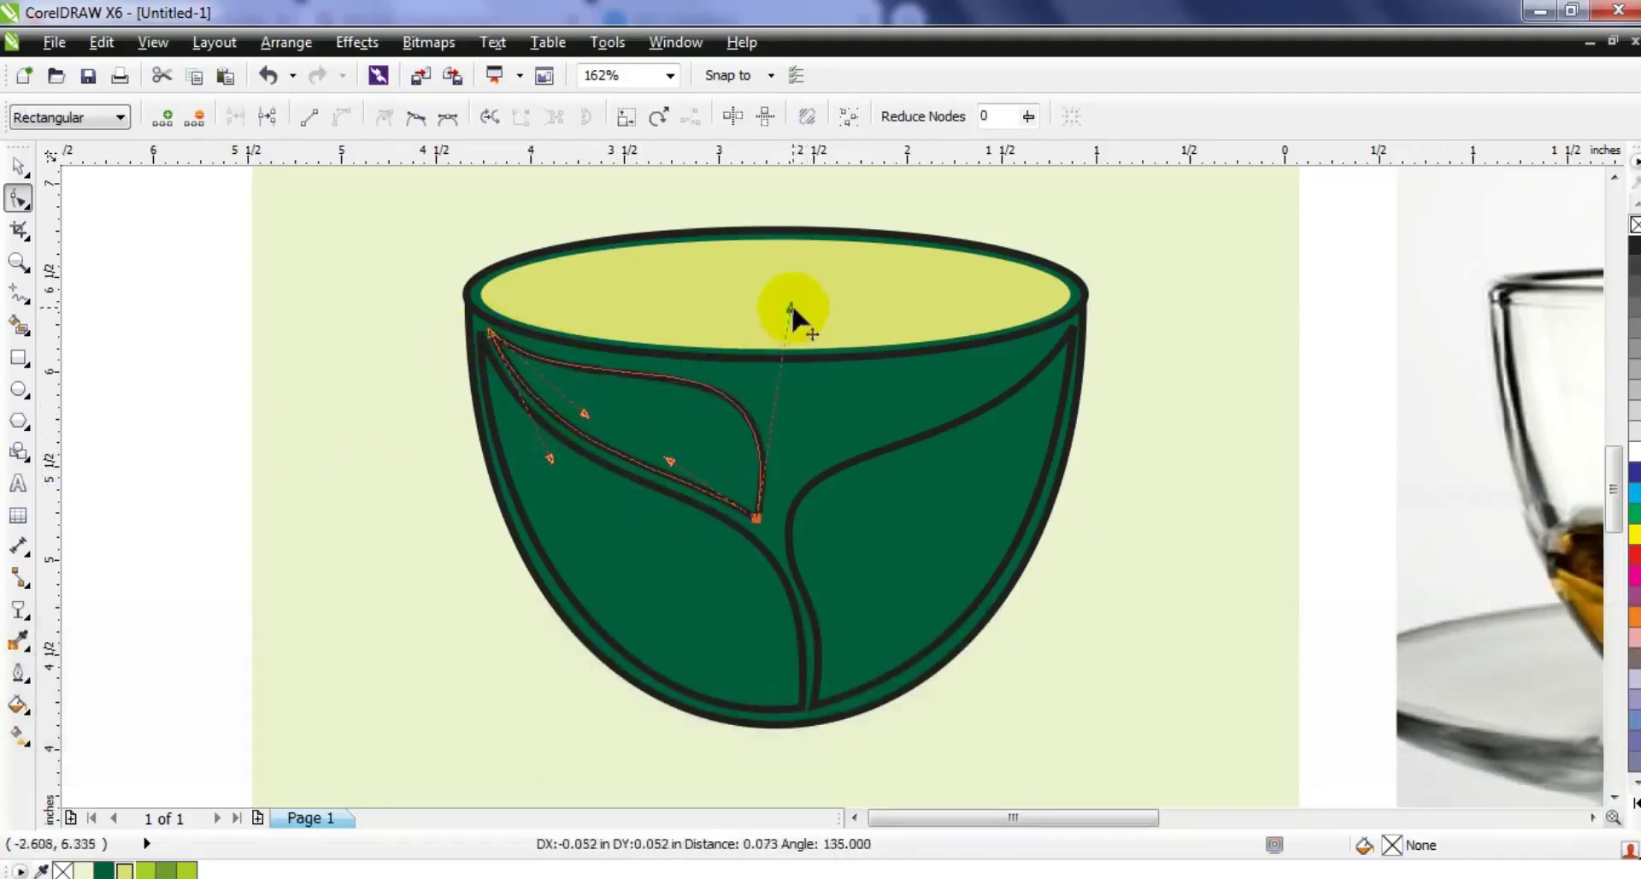
Draw a closed three-node shape under the rim between the upper-left and right leaves and convert its segments to curves.
{"action": "left_click", "coordinate": [18, 292]}
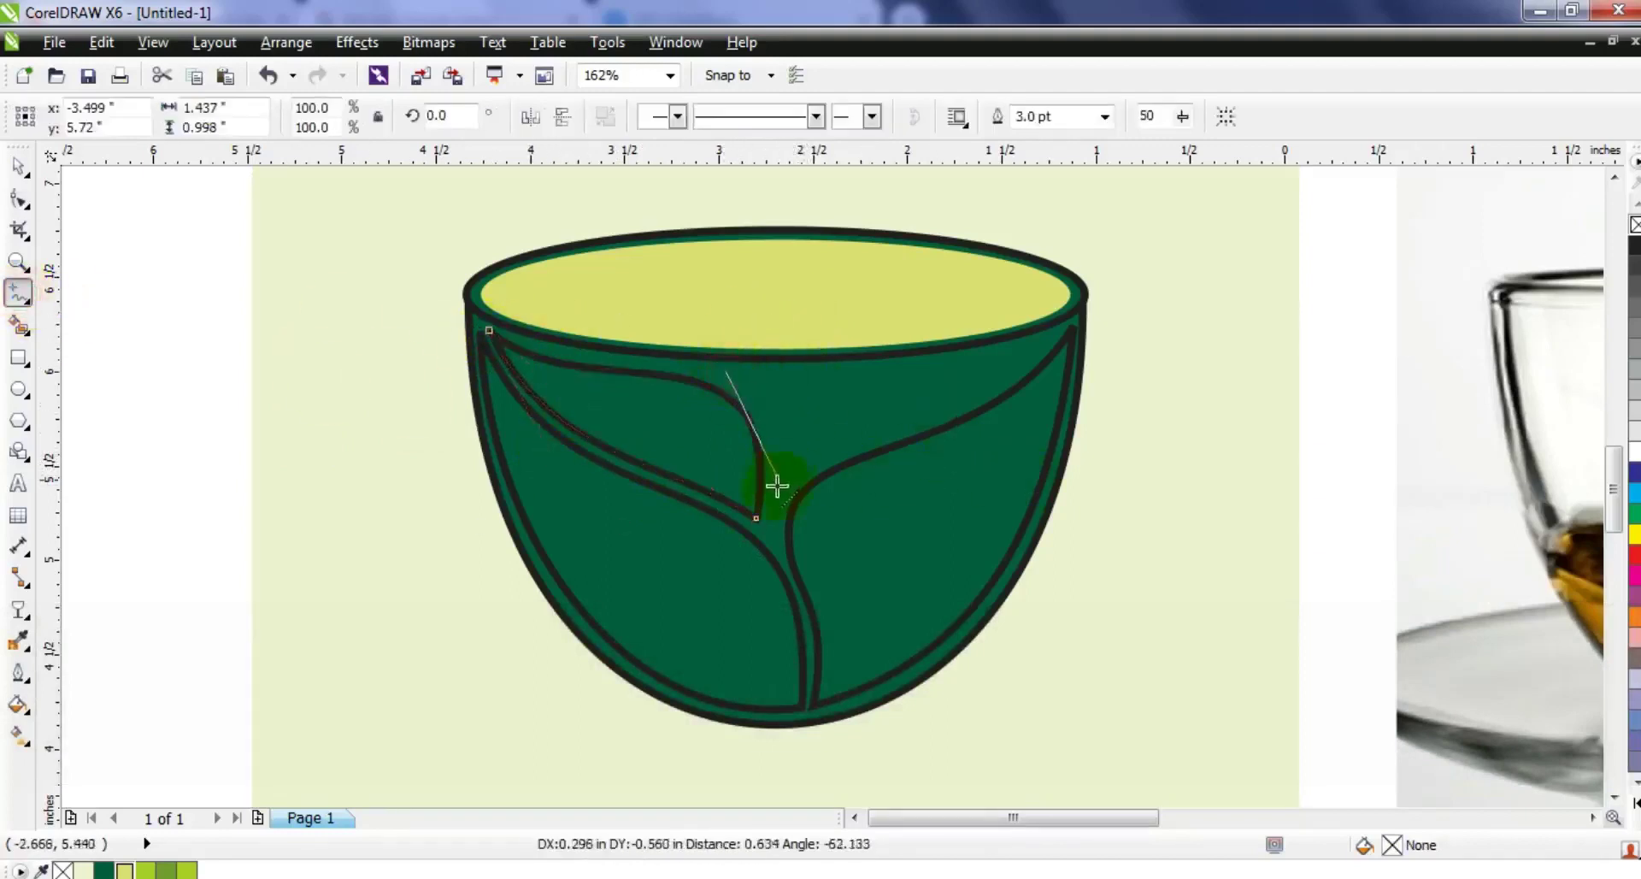
{"action": "left_click", "coordinate": [773, 507]}
{"action": "left_click", "coordinate": [1045, 344]}
{"action": "left_click", "coordinate": [725, 370]}
{"action": "left_click", "coordinate": [18, 199]}
{"action": "left_click_drag", "start_coordinate": [487, 272], "coordinate": [1105, 557]}
{"action": "left_click", "coordinate": [340, 124]}
Bend the upper-right leaf's sides to follow the rim and neighbouring leaves, and fine-tune its three corner nodes.
{"action": "left_click_drag", "start_coordinate": [777, 406], "coordinate": [782, 479]}
{"action": "left_click", "coordinate": [866, 470]}
{"action": "left_click_drag", "start_coordinate": [818, 421], "coordinate": [821, 423]}
{"action": "left_click_drag", "start_coordinate": [957, 395], "coordinate": [961, 454]}
{"action": "left_click_drag", "start_coordinate": [881, 356], "coordinate": [884, 367]}
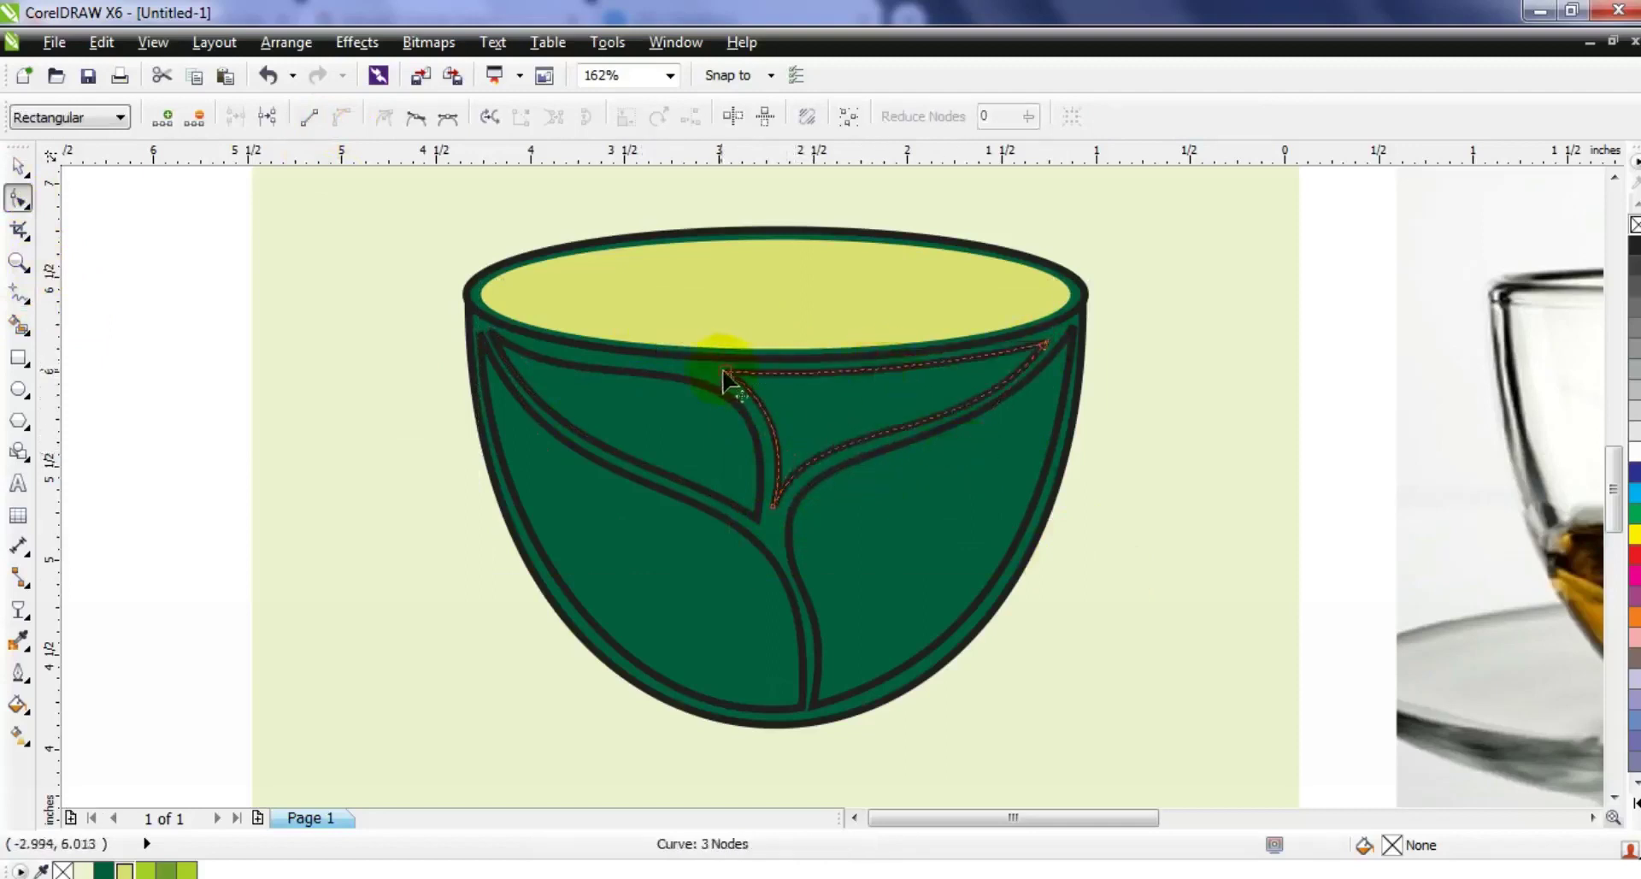
{"action": "left_click_drag", "start_coordinate": [726, 371], "coordinate": [726, 373]}
{"action": "mouse_move", "coordinate": [1044, 343]}
{"action": "left_mouse_down"}
{"action": "mouse_move", "coordinate": [946, 368]}
{"action": "mouse_move", "coordinate": [1044, 344]}
{"action": "left_mouse_up"}
{"action": "left_click_drag", "start_coordinate": [774, 506], "coordinate": [774, 514]}
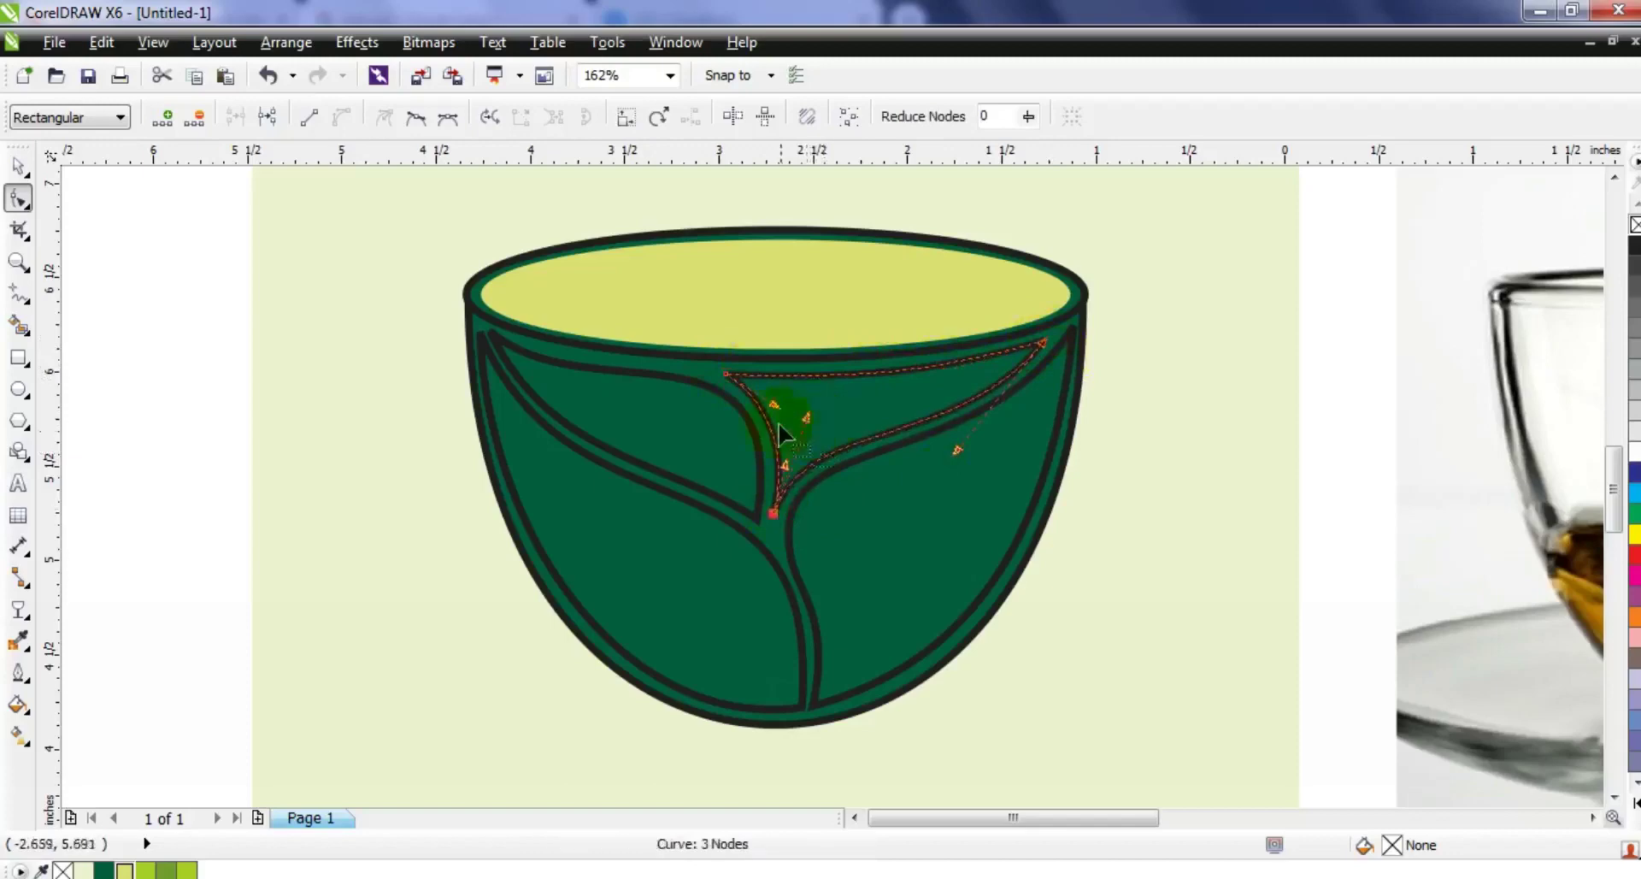
Fill the upper-right and lower-left leaves with green #719D2E and the right leaf with lime green #A6CF28.
{"action": "left_click", "coordinate": [16, 168]}
{"action": "key", "text": "F3"}
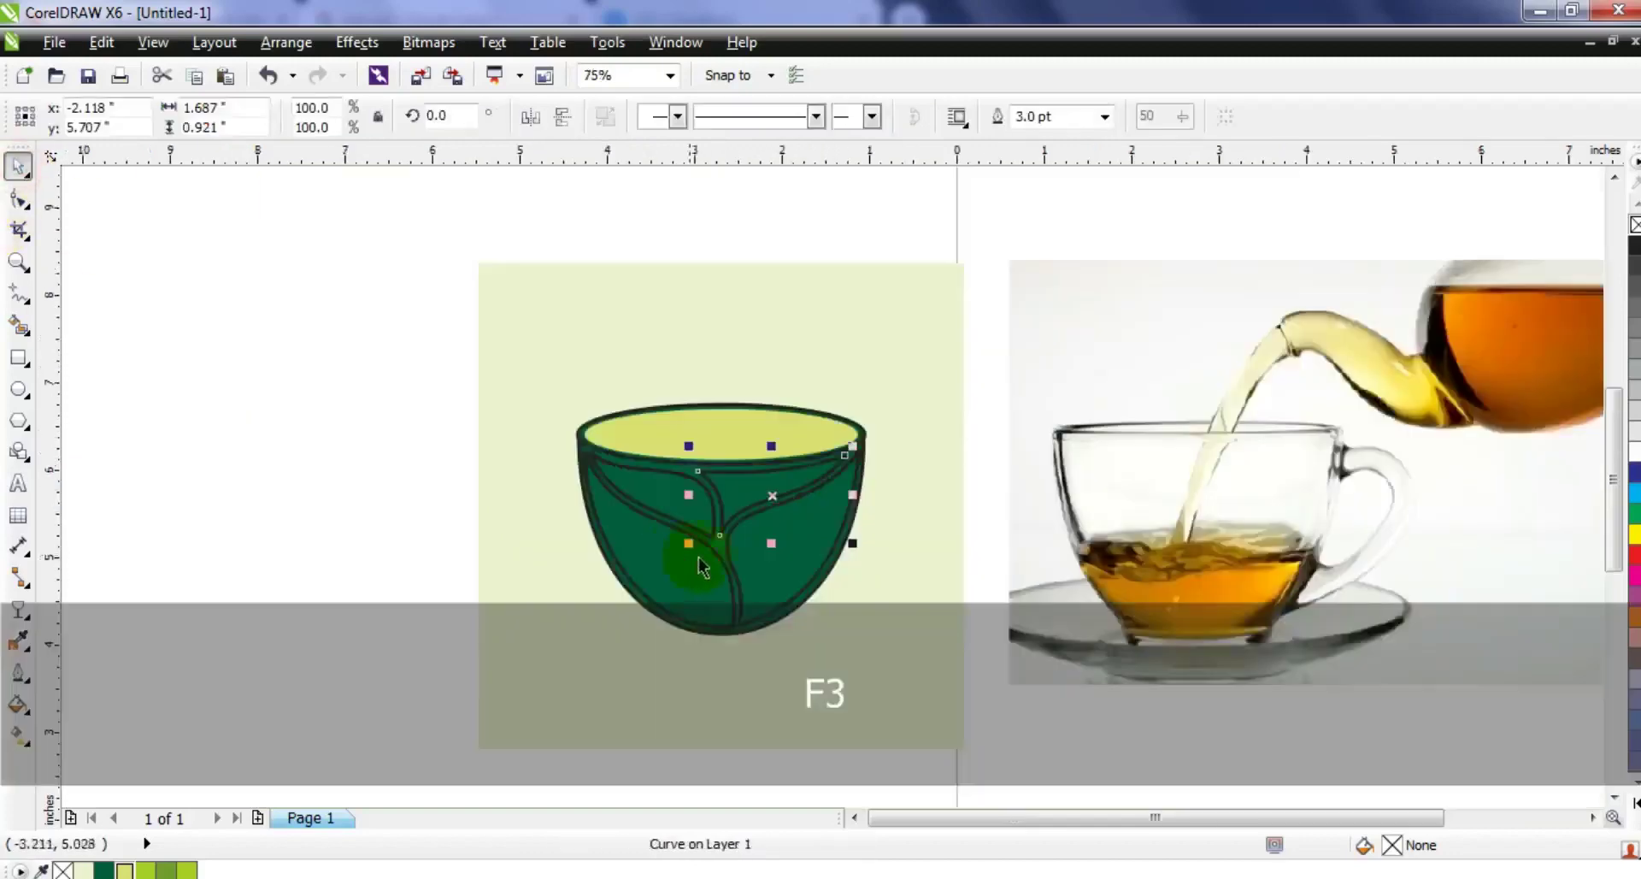
{"action": "left_click", "coordinate": [166, 870]}
{"action": "left_click", "coordinate": [772, 575]}
{"action": "left_click", "coordinate": [157, 868]}
{"action": "left_click", "coordinate": [680, 588]}
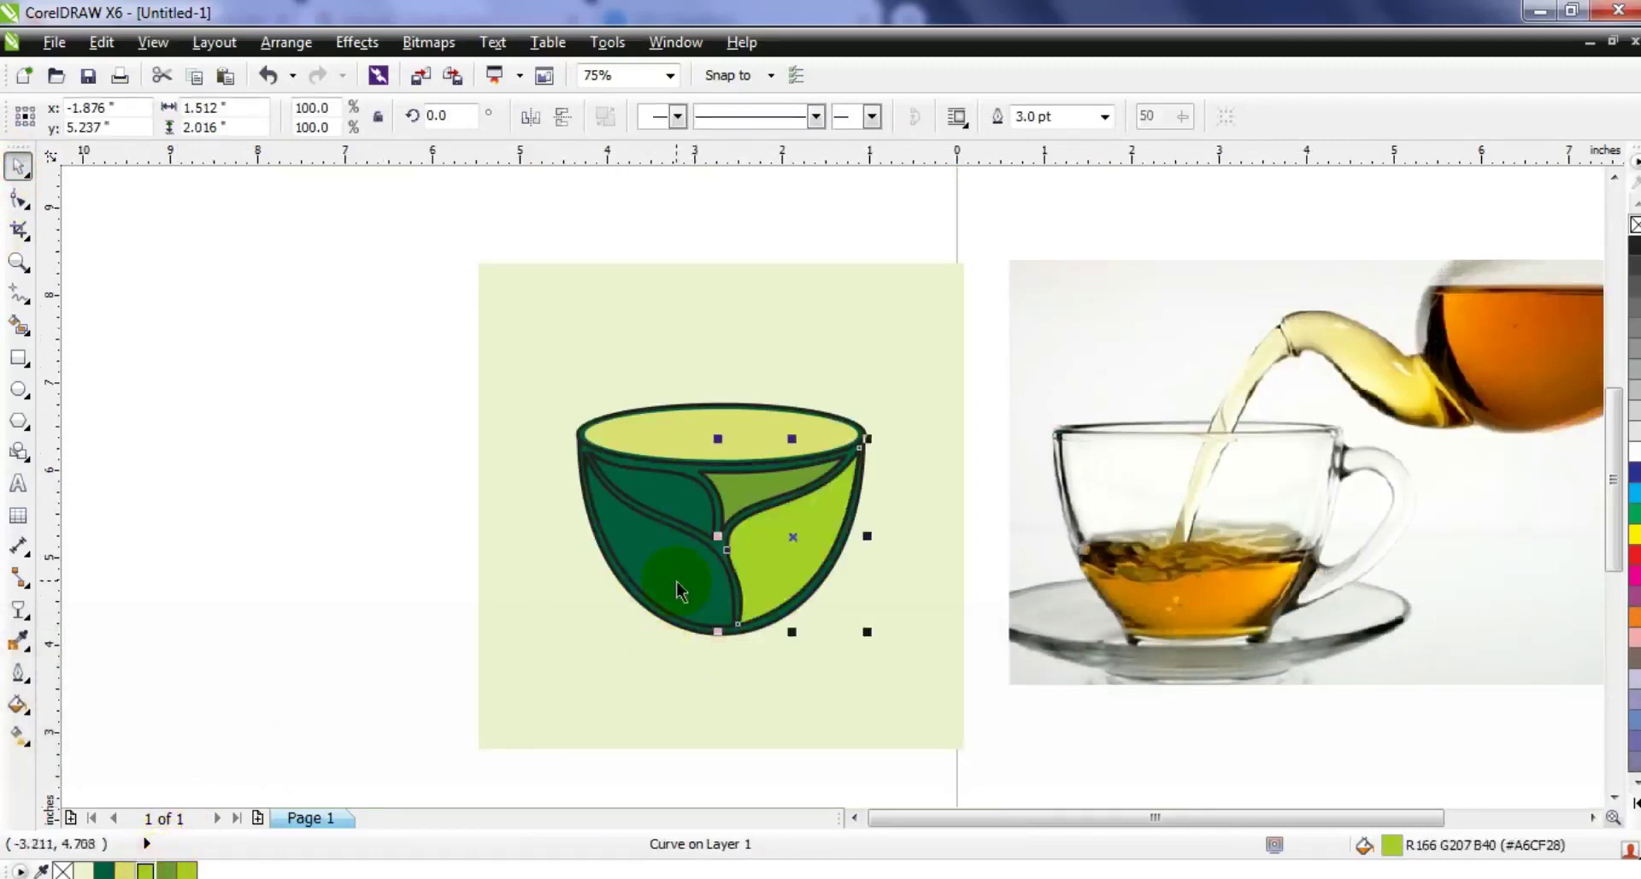
{"action": "left_click", "coordinate": [167, 870]}
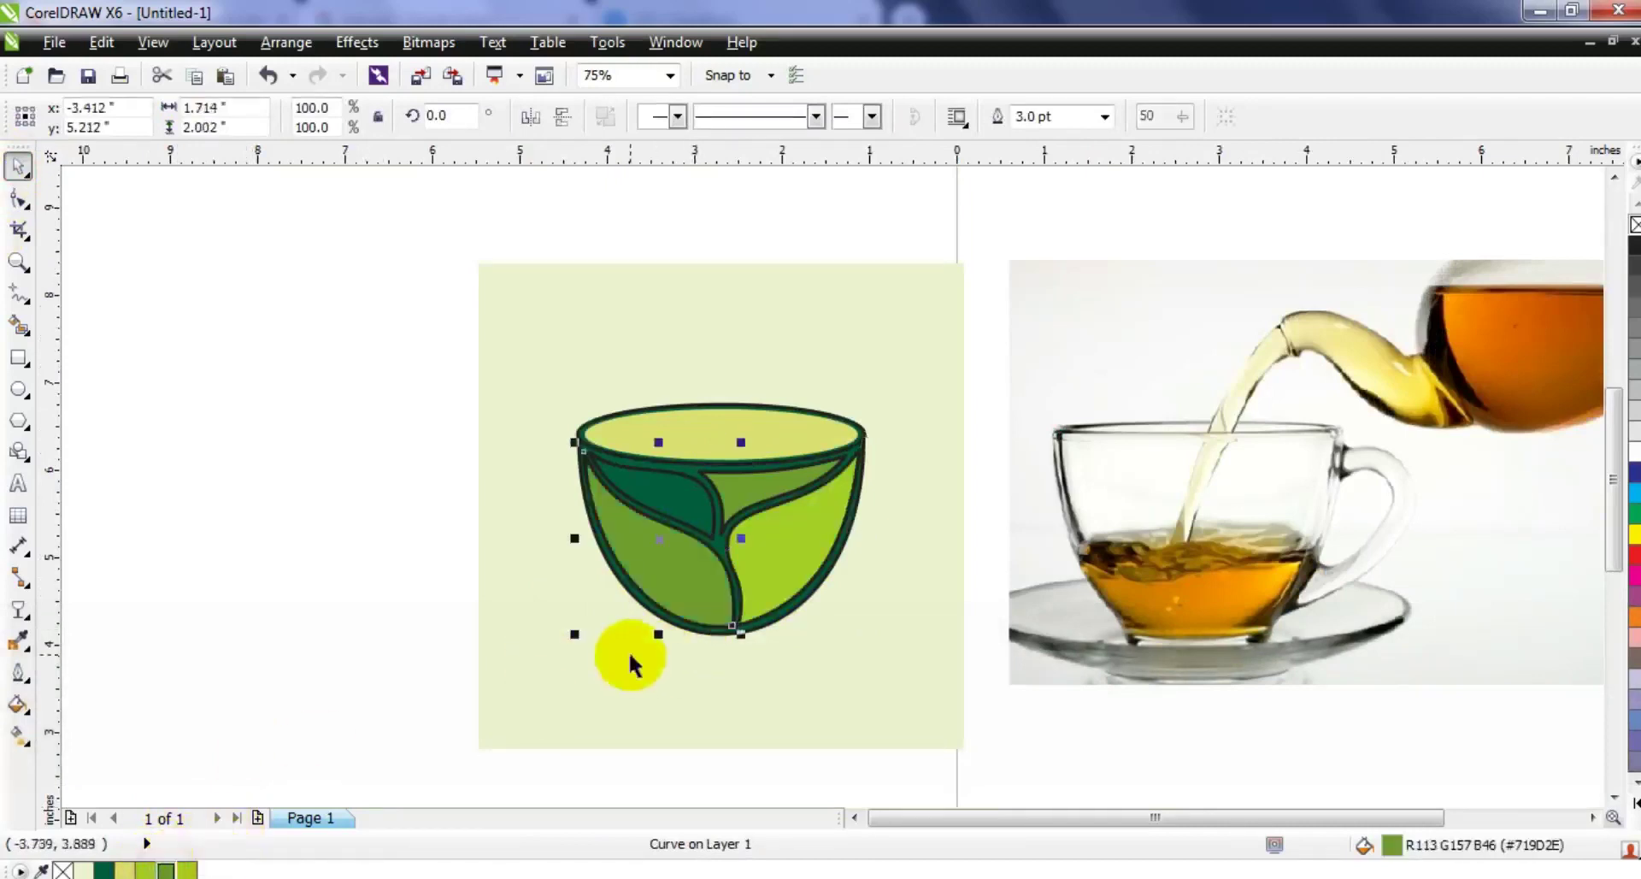
Fill the upper-left leaf with lime green and remove the black outlines from all the cup shapes.
{"action": "left_click", "coordinate": [692, 521]}
{"action": "left_click", "coordinate": [186, 871]}
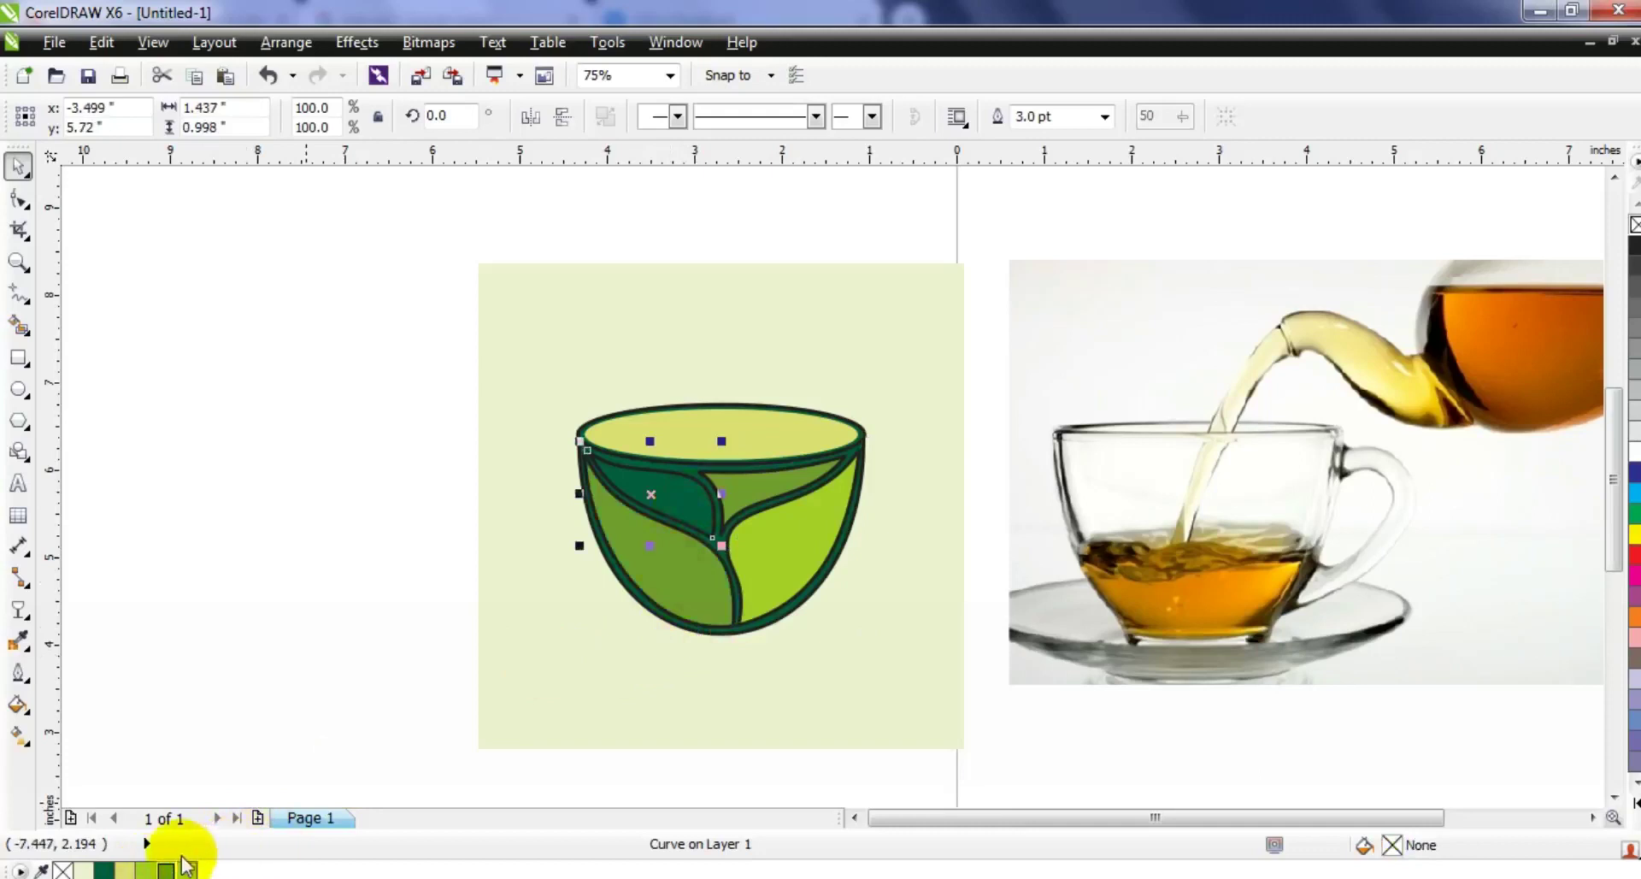
{"action": "left_click", "coordinate": [434, 532]}
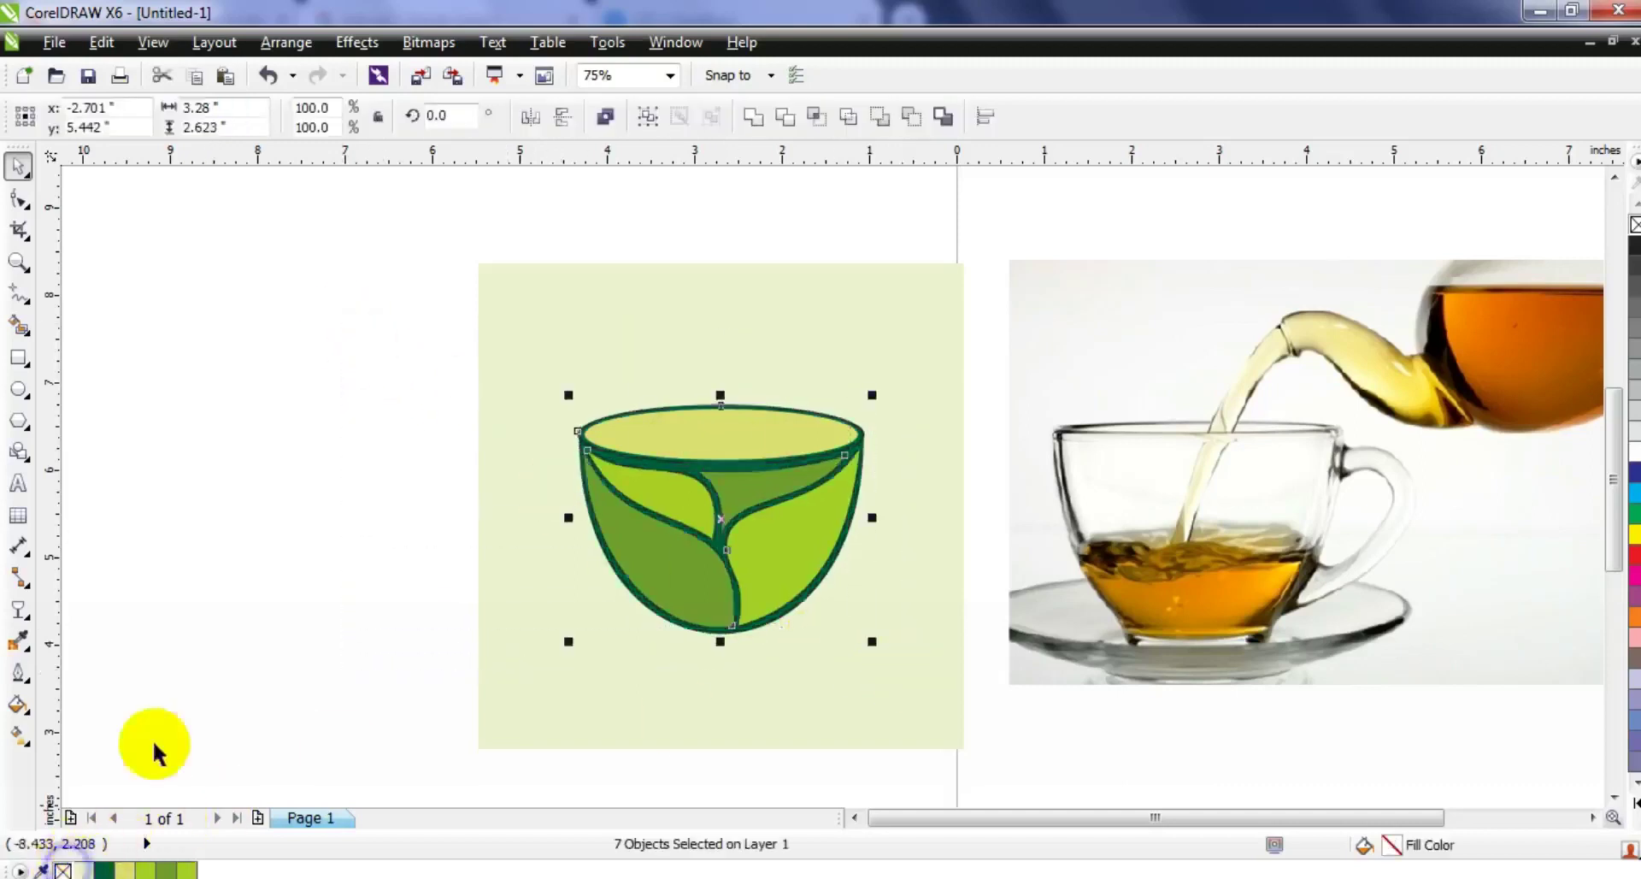
{"action": "left_click", "coordinate": [287, 612]}
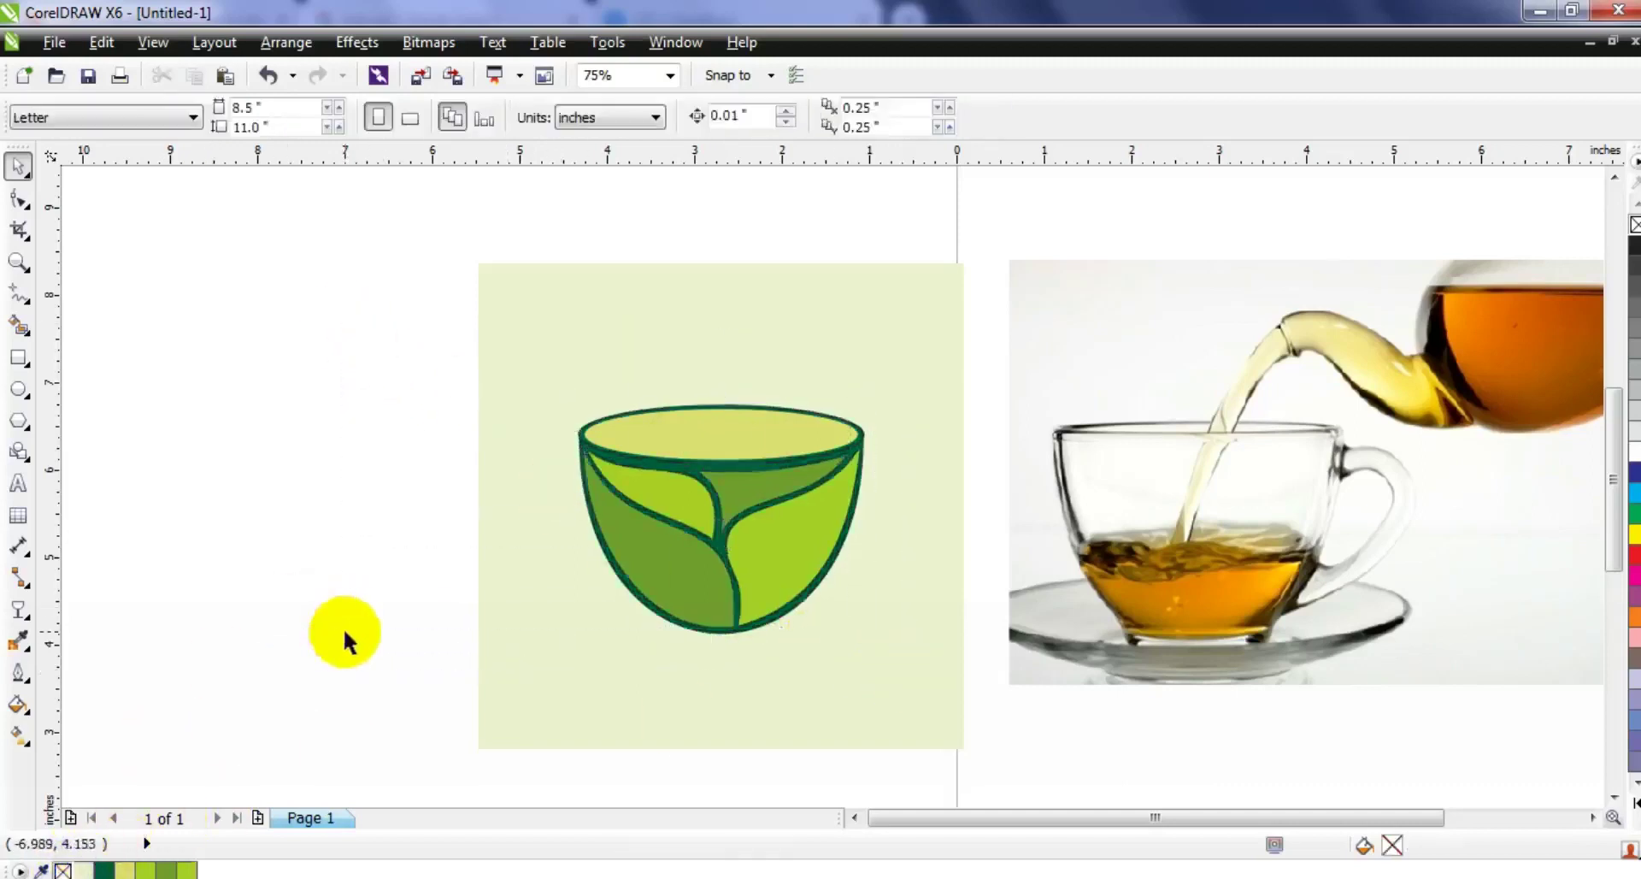
Draw a straight vein line about 0.88 × 0.81 in from the cup's bottom centre up into the lower-left leaf.
{"action": "left_click", "coordinate": [15, 265]}
{"action": "left_click_drag", "start_coordinate": [505, 355], "coordinate": [1010, 689]}
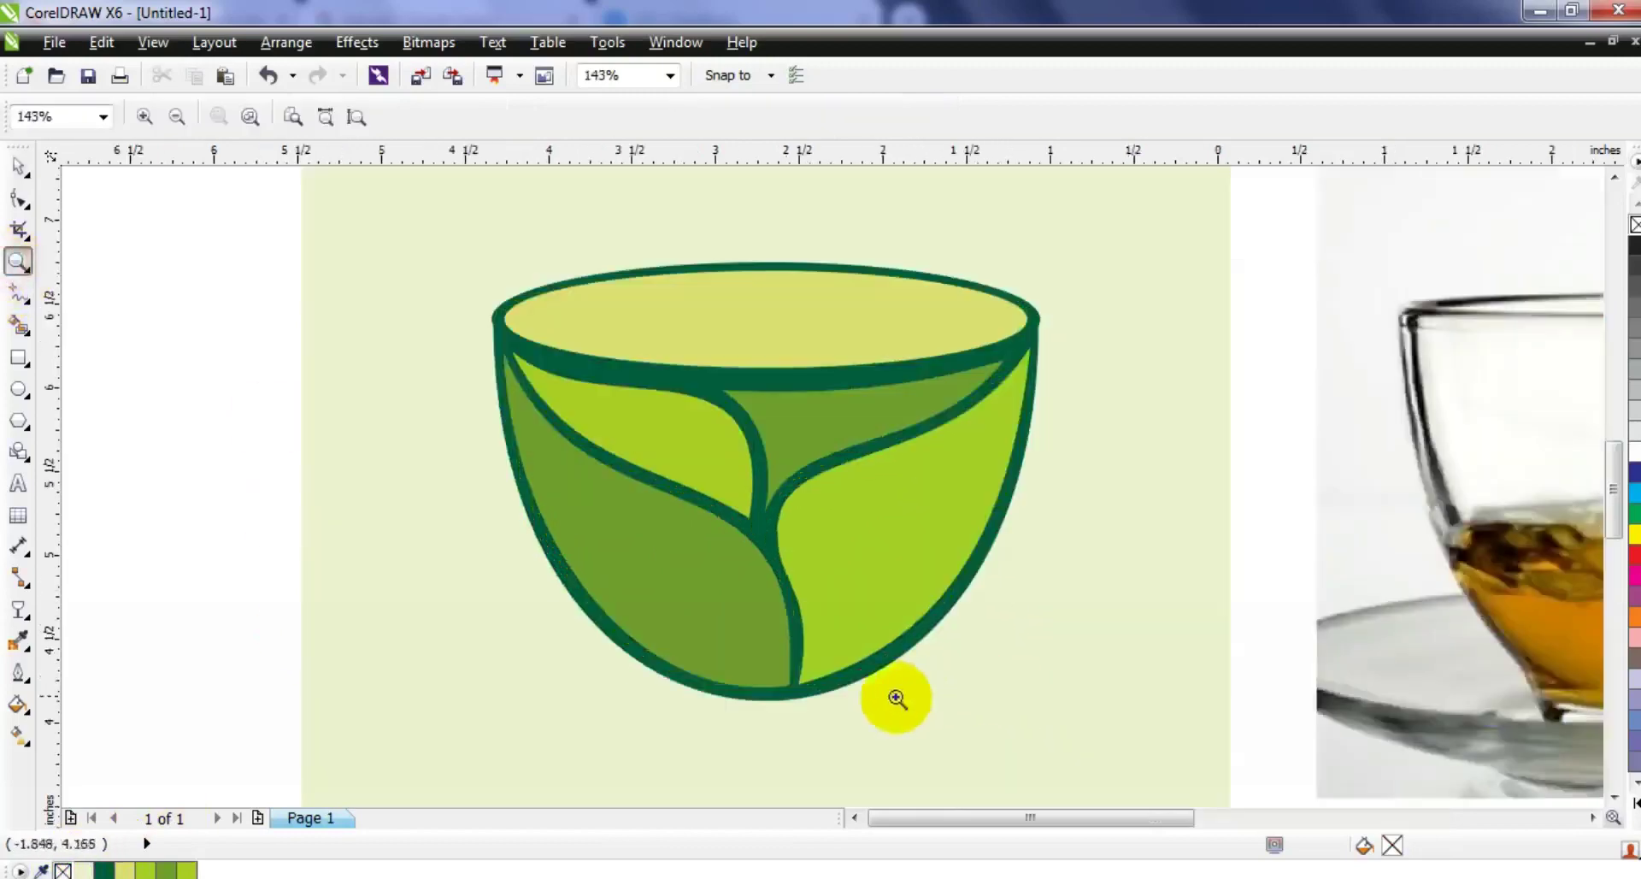
{"action": "left_click_drag", "start_coordinate": [389, 248], "coordinate": [1191, 752]}
{"action": "left_click", "coordinate": [19, 293]}
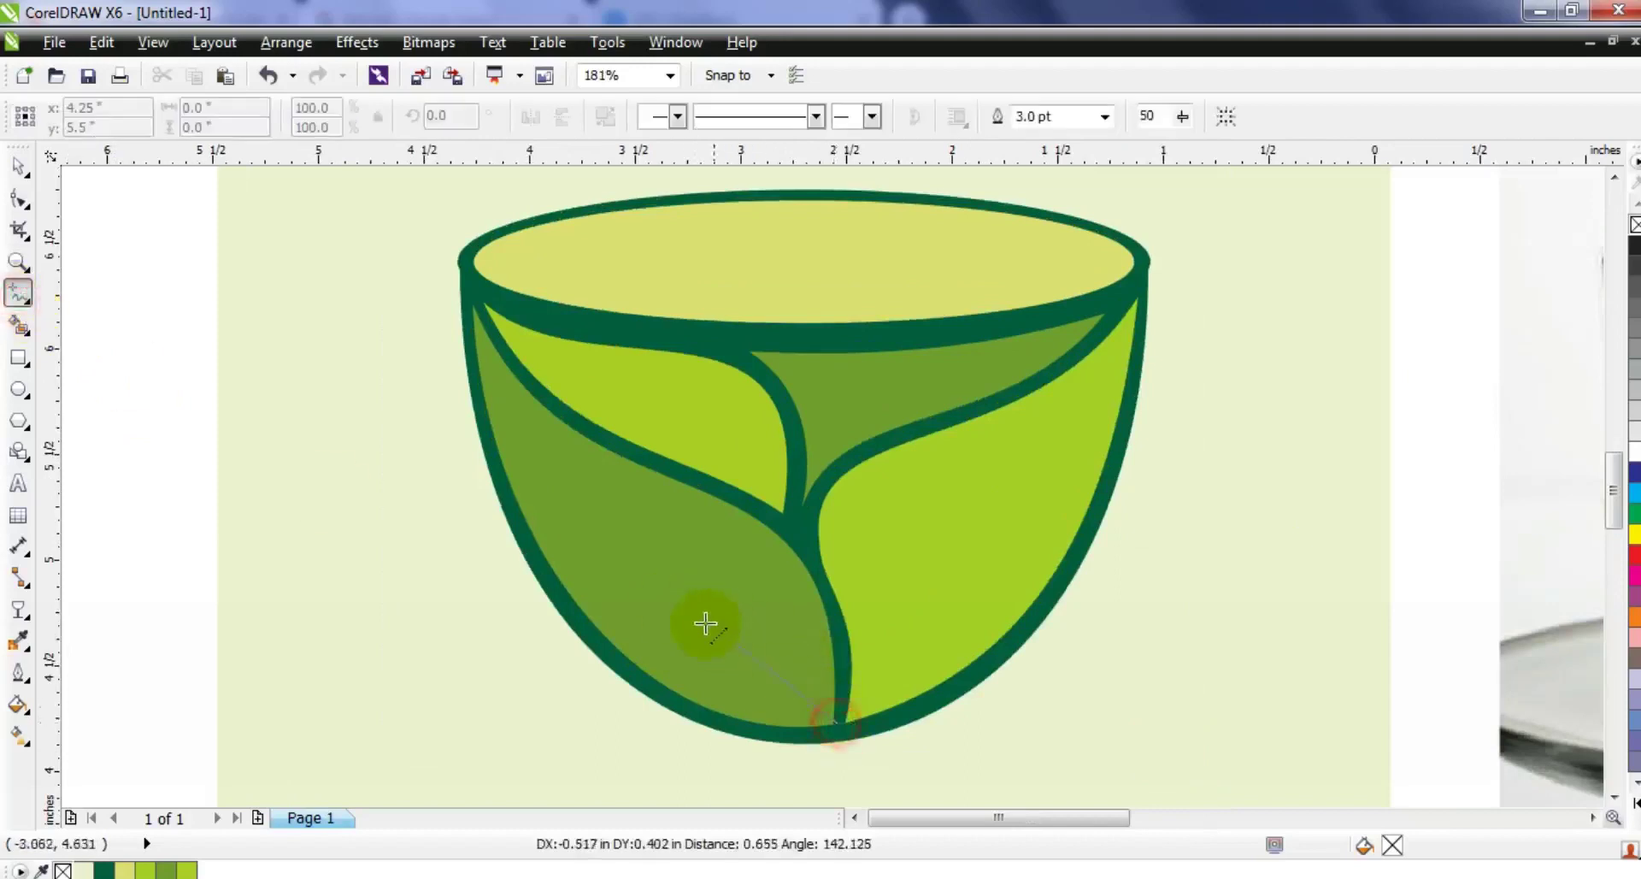
{"action": "left_click", "coordinate": [650, 551]}
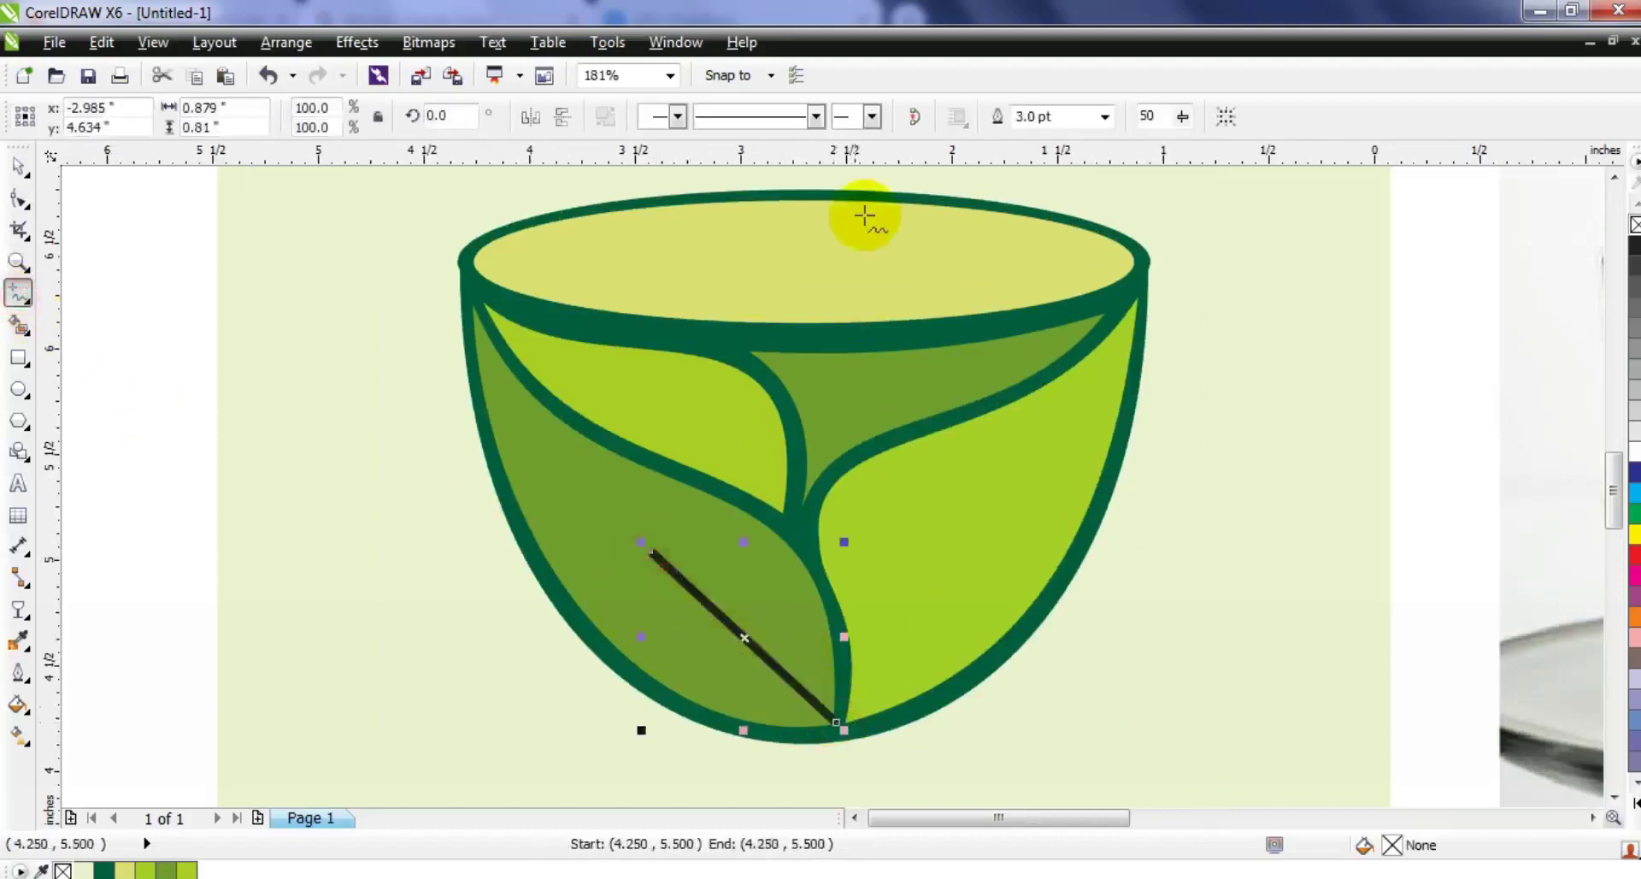
Set the vein line's outline to 8 pt with rounded corners and line caps, placed behind the fill.
{"action": "left_click", "coordinate": [1105, 116]}
{"action": "left_click", "coordinate": [1061, 282]}
{"action": "left_click", "coordinate": [17, 674]}
{"action": "left_click", "coordinate": [139, 300]}
{"action": "left_click", "coordinate": [747, 561]}
{"action": "left_click", "coordinate": [636, 561]}
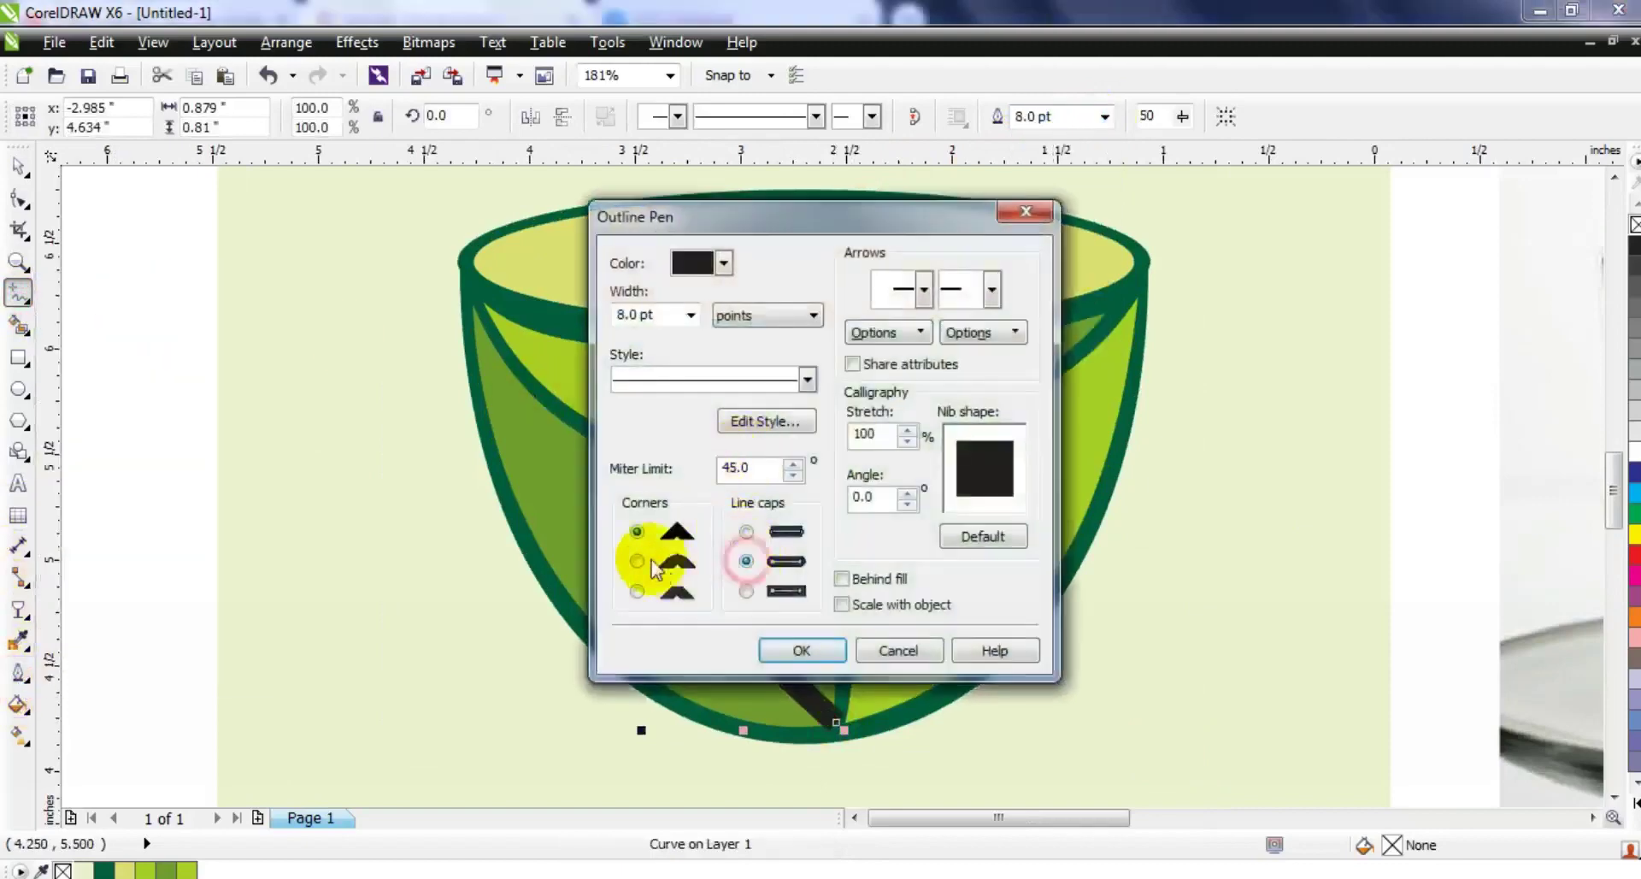
{"action": "left_click", "coordinate": [842, 579]}
{"action": "left_click", "coordinate": [802, 649]}
Convert the vein line to a curve, bow it downwards and extend its lower end slightly past the leaf's base.
{"action": "left_click", "coordinate": [11, 200]}
{"action": "left_click", "coordinate": [340, 120]}
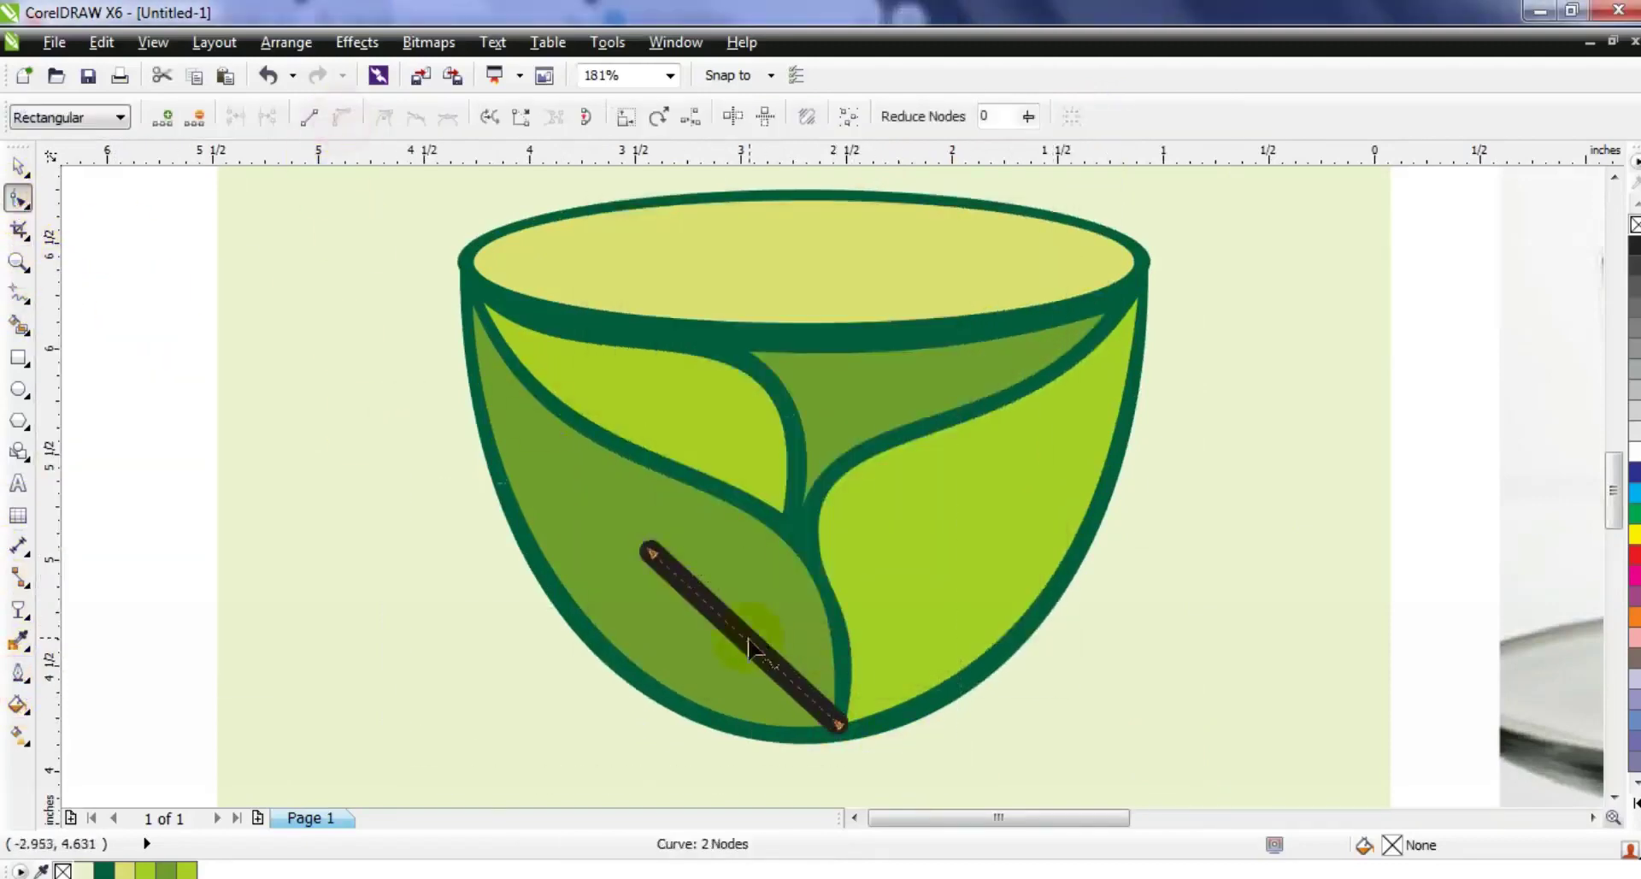
{"action": "left_click_drag", "start_coordinate": [744, 638], "coordinate": [724, 663]}
{"action": "left_click_drag", "start_coordinate": [840, 726], "coordinate": [855, 735]}
{"action": "left_click", "coordinate": [693, 628]}
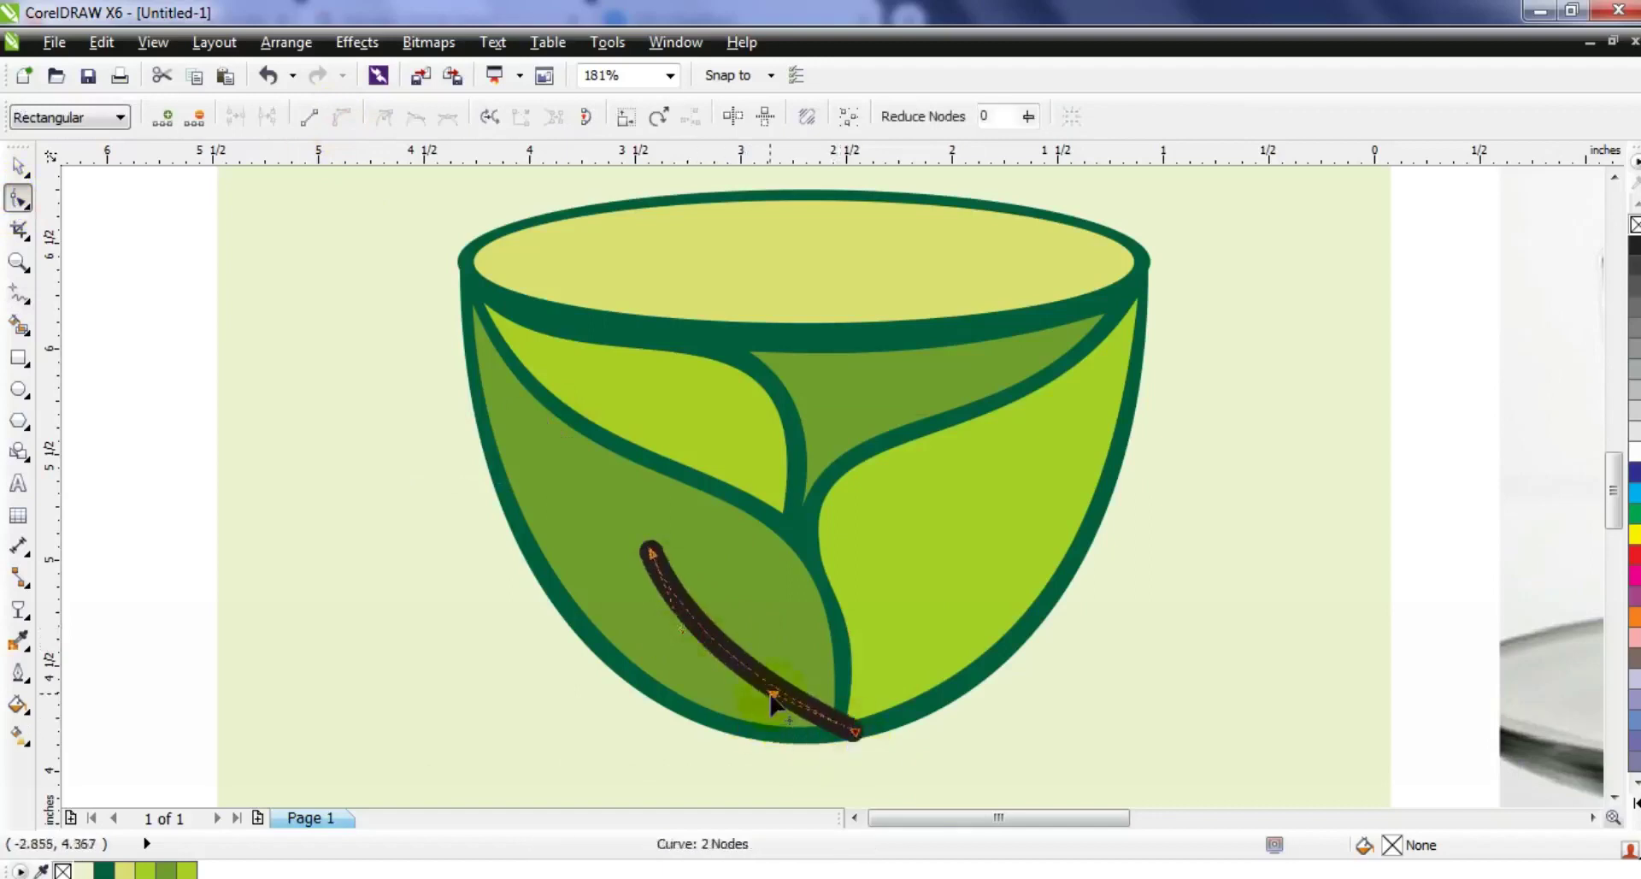
Convert the vein's outline to an object and use it to trim the lower-left leaf, keeping the black vein shape.
{"action": "left_click", "coordinate": [17, 166]}
{"action": "left_click", "coordinate": [286, 42]}
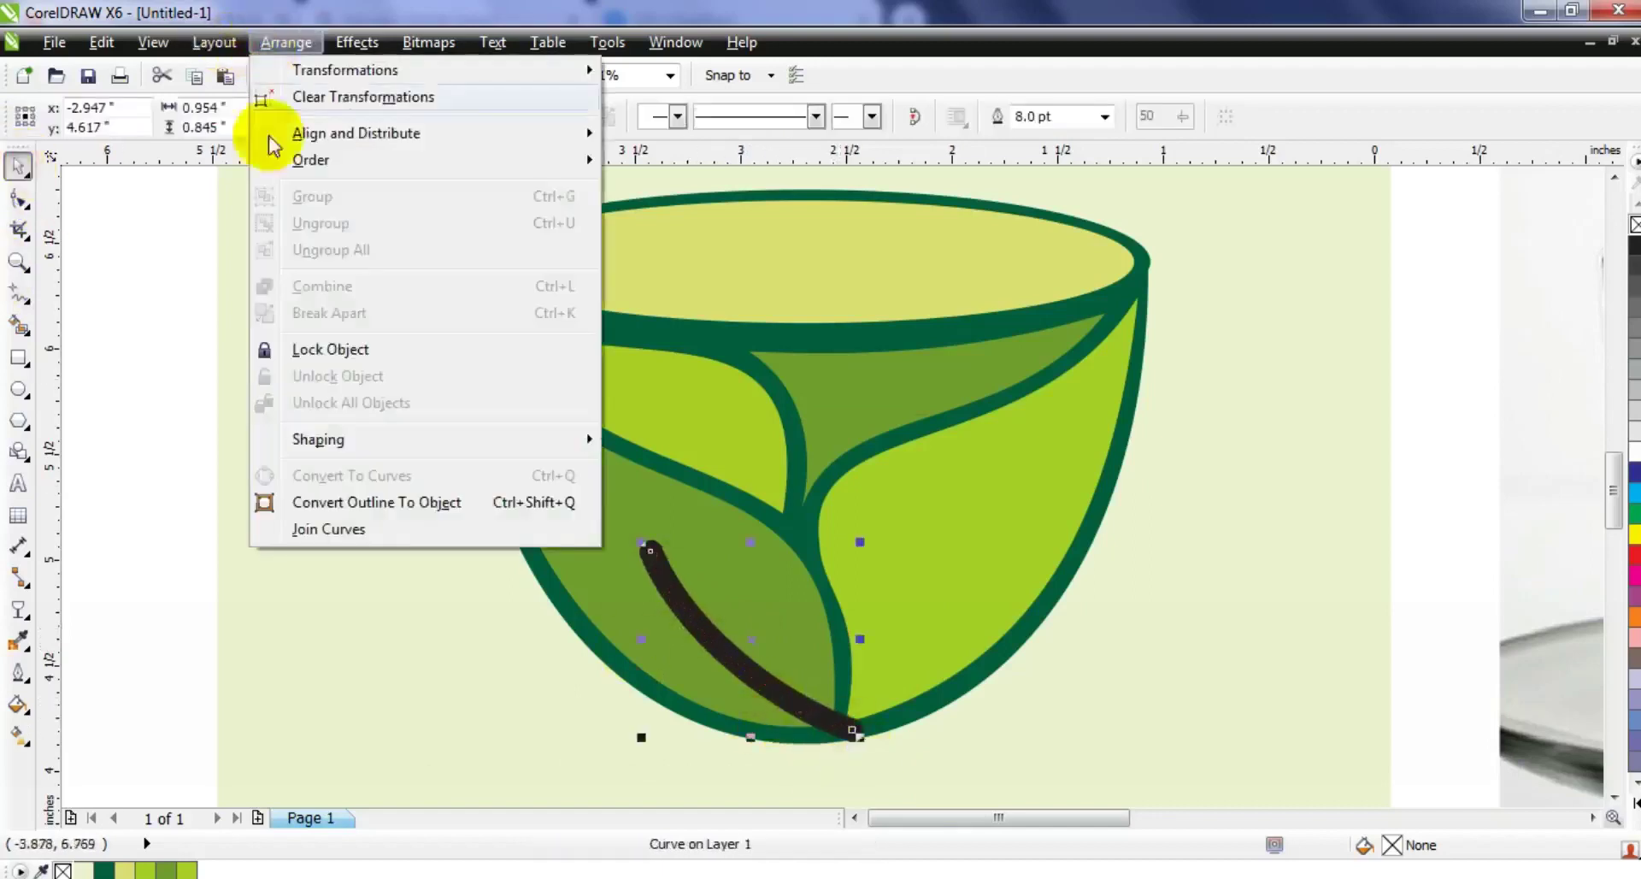
{"action": "left_click", "coordinate": [322, 502]}
{"action": "left_click", "coordinate": [165, 432]}
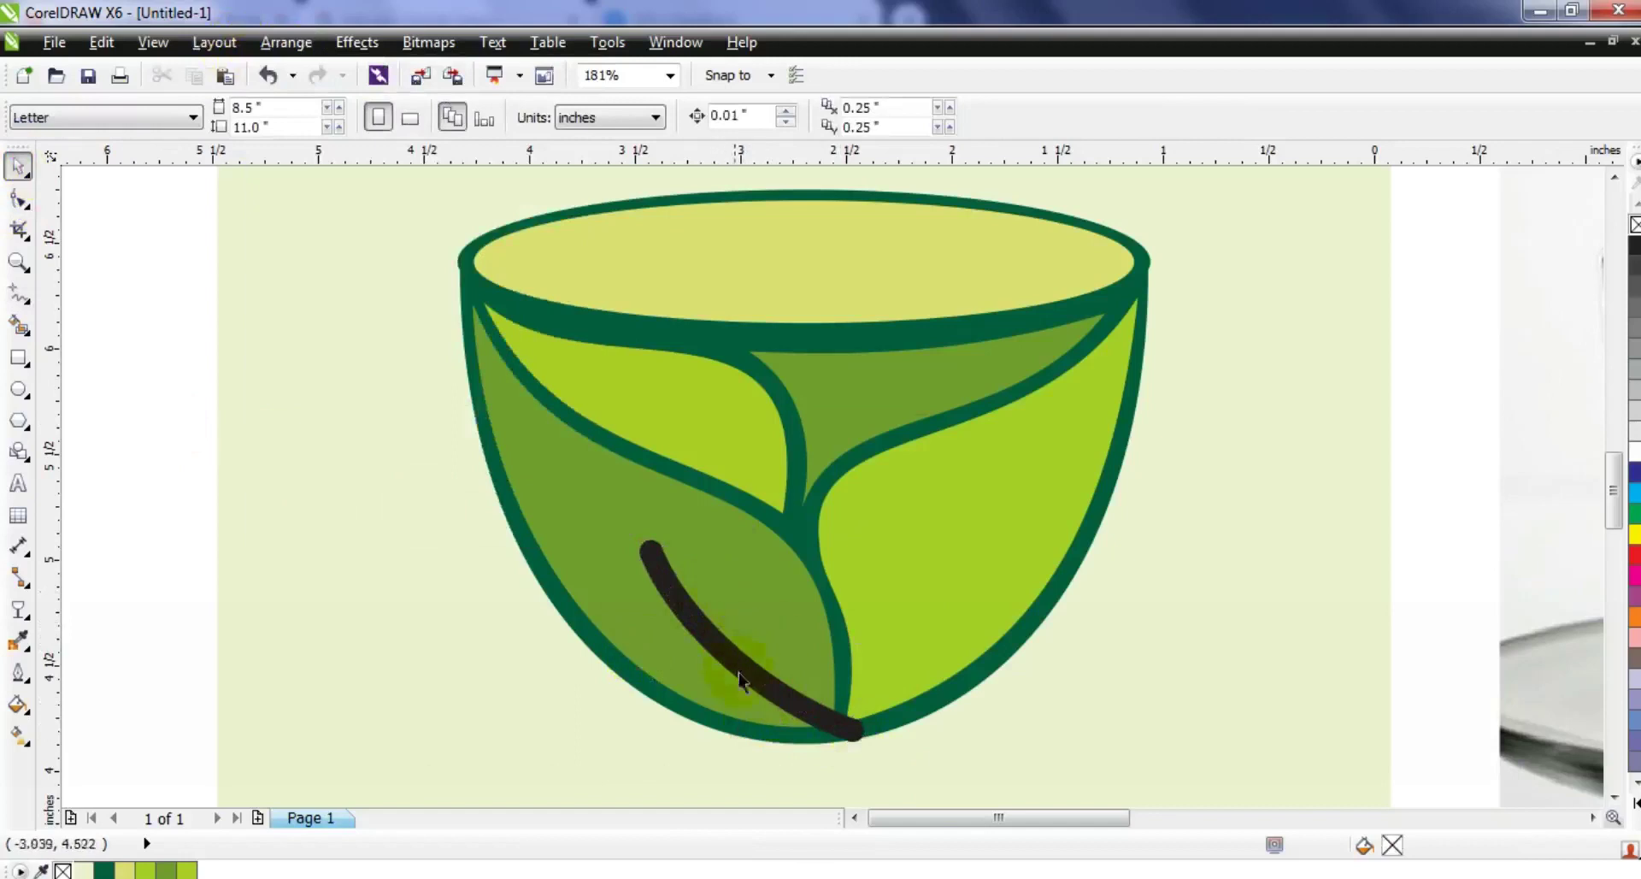
{"action": "left_click", "coordinate": [758, 685]}
{"action": "left_click", "coordinate": [719, 551], "text": "shift"}
{"action": "left_click", "coordinate": [791, 116]}
{"action": "key", "text": "Escape"}
Mirror the black vein shape horizontally, then move and rotate it to fit the right-hand leaf.
{"action": "left_click", "coordinate": [723, 643]}
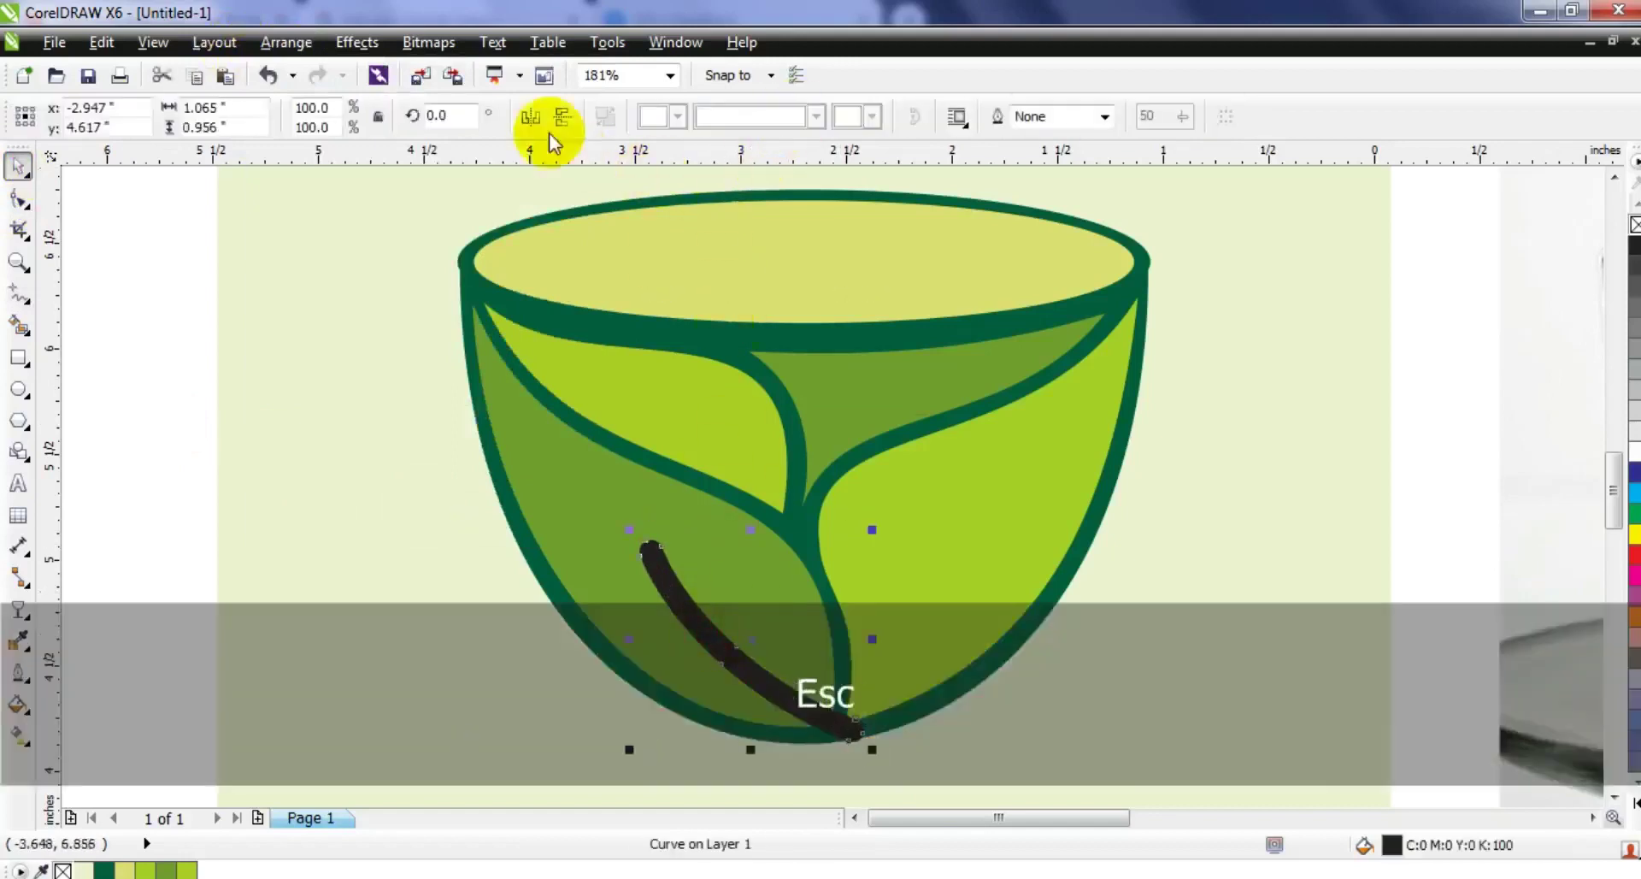
{"action": "left_click", "coordinate": [531, 116]}
{"action": "left_click_drag", "start_coordinate": [851, 566], "coordinate": [963, 525]}
{"action": "left_click", "coordinate": [963, 526]}
{"action": "left_click_drag", "start_coordinate": [993, 703], "coordinate": [976, 705]}
{"action": "left_click_drag", "start_coordinate": [952, 557], "coordinate": [945, 562]}
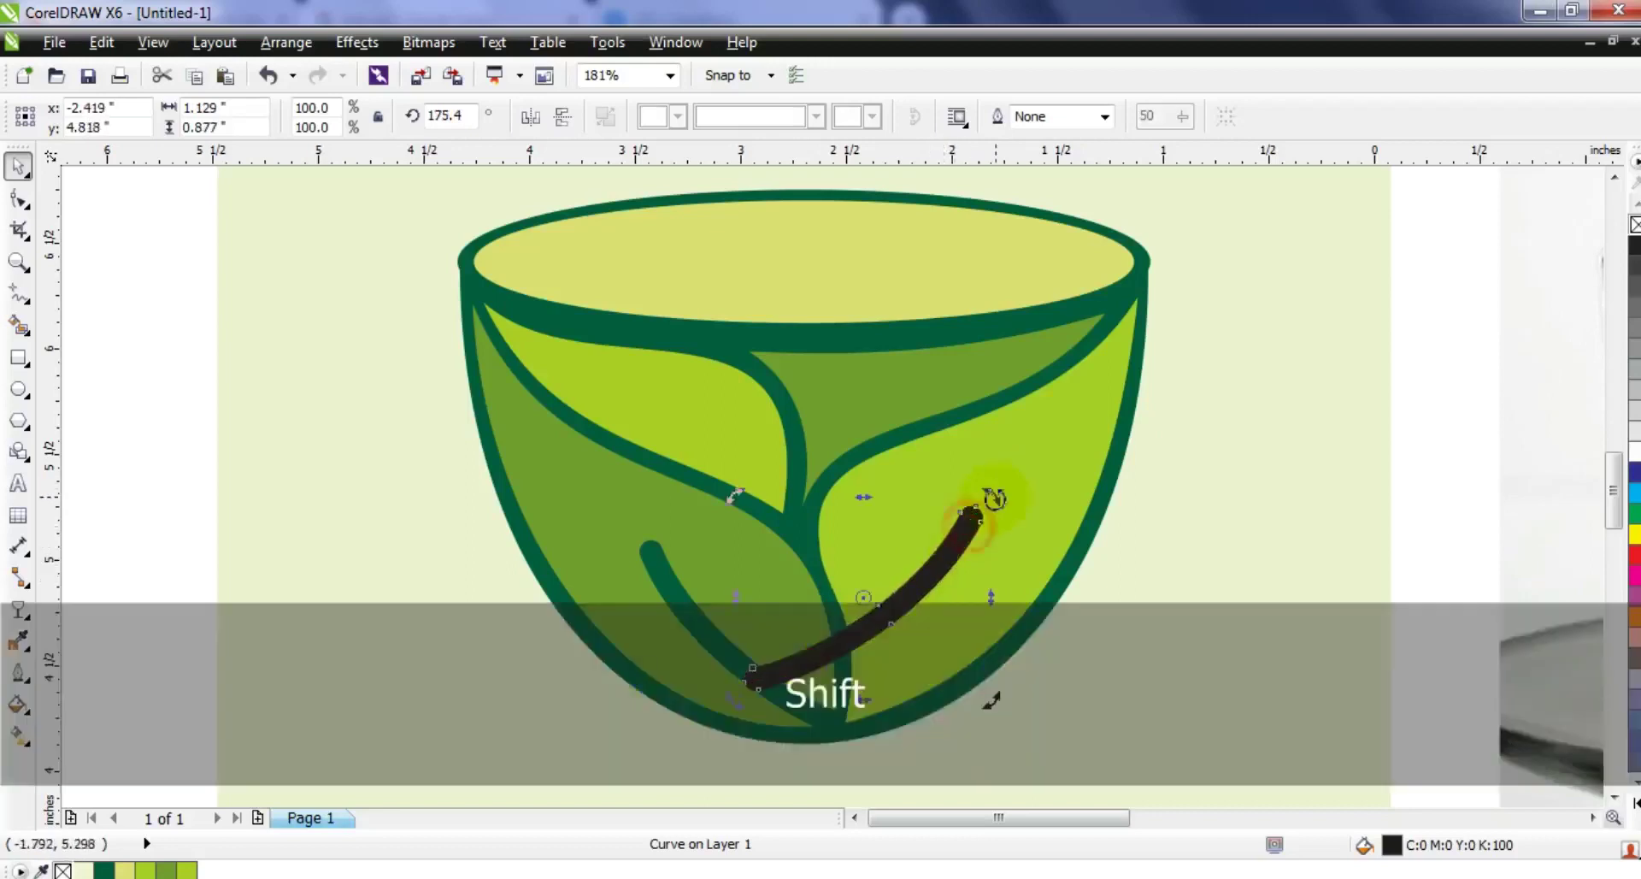
Trim the right-hand lime leaf with the mirrored vein shape.
{"action": "left_click", "coordinate": [1037, 477], "text": "shift"}
{"action": "left_click", "coordinate": [781, 117]}
{"action": "key", "text": "Escape"}
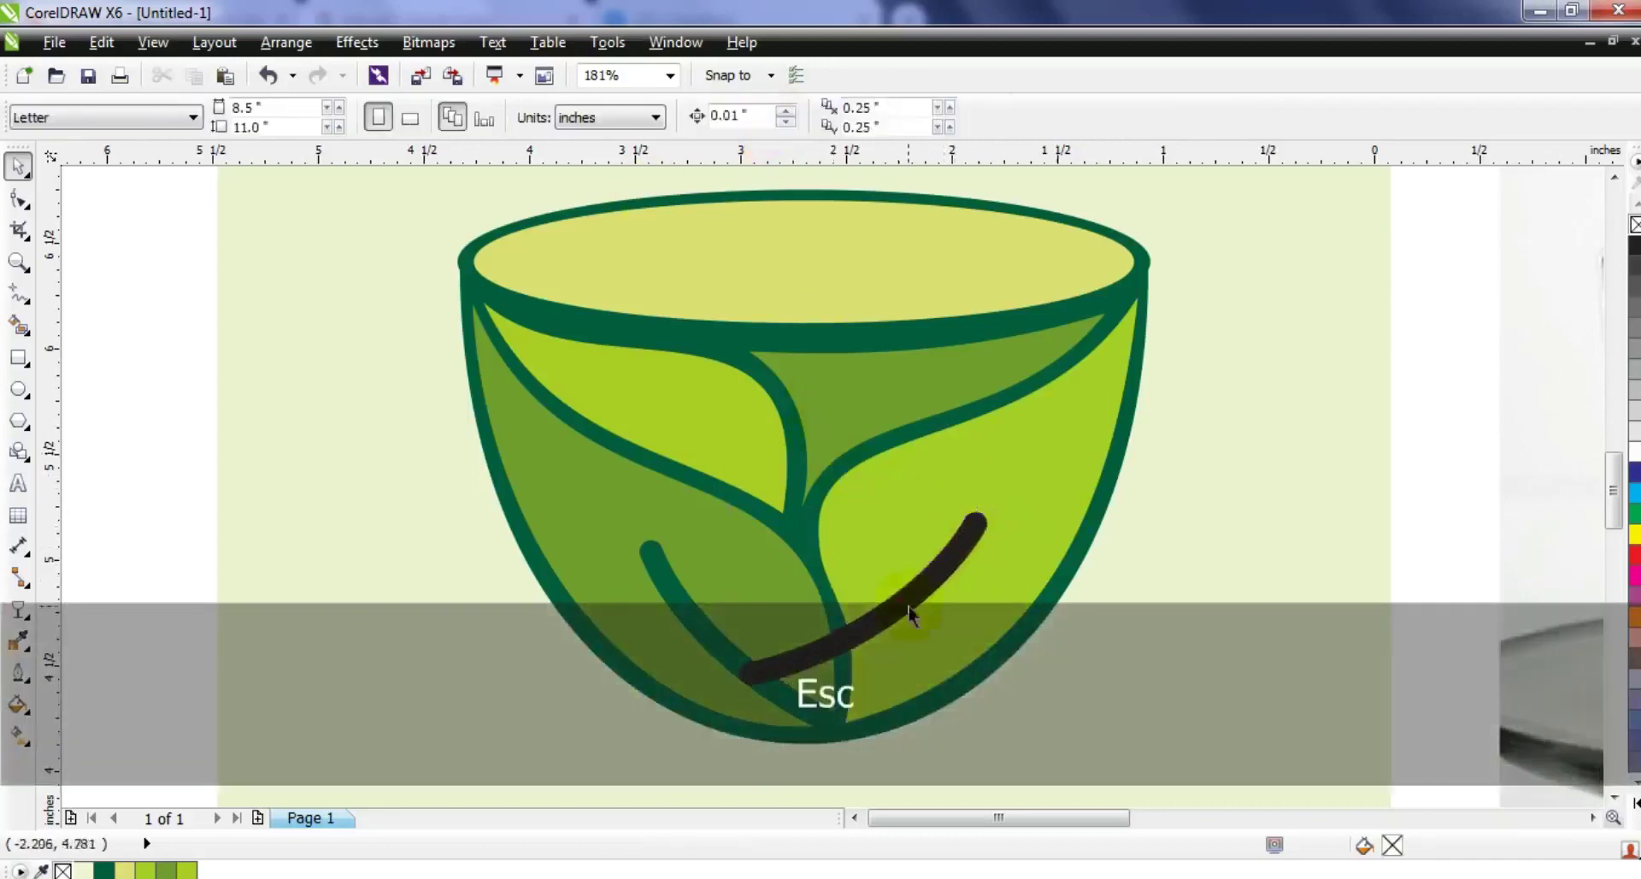
Move and rotate the vein shape into the upper-left leaf and trim that leaf with it.
{"action": "left_click_drag", "start_coordinate": [909, 607], "coordinate": [805, 513]}
{"action": "left_click", "coordinate": [806, 513]}
{"action": "left_click_drag", "start_coordinate": [888, 409], "coordinate": [679, 416]}
{"action": "left_click", "coordinate": [722, 374], "text": "shift"}
{"action": "left_click", "coordinate": [781, 117]}
Delete the leftover black vein shape from the upper-left leaf.
{"action": "left_click", "coordinate": [316, 413]}
{"action": "left_click", "coordinate": [687, 490]}
{"action": "key", "text": "Delete"}
{"action": "key", "text": "F3"}
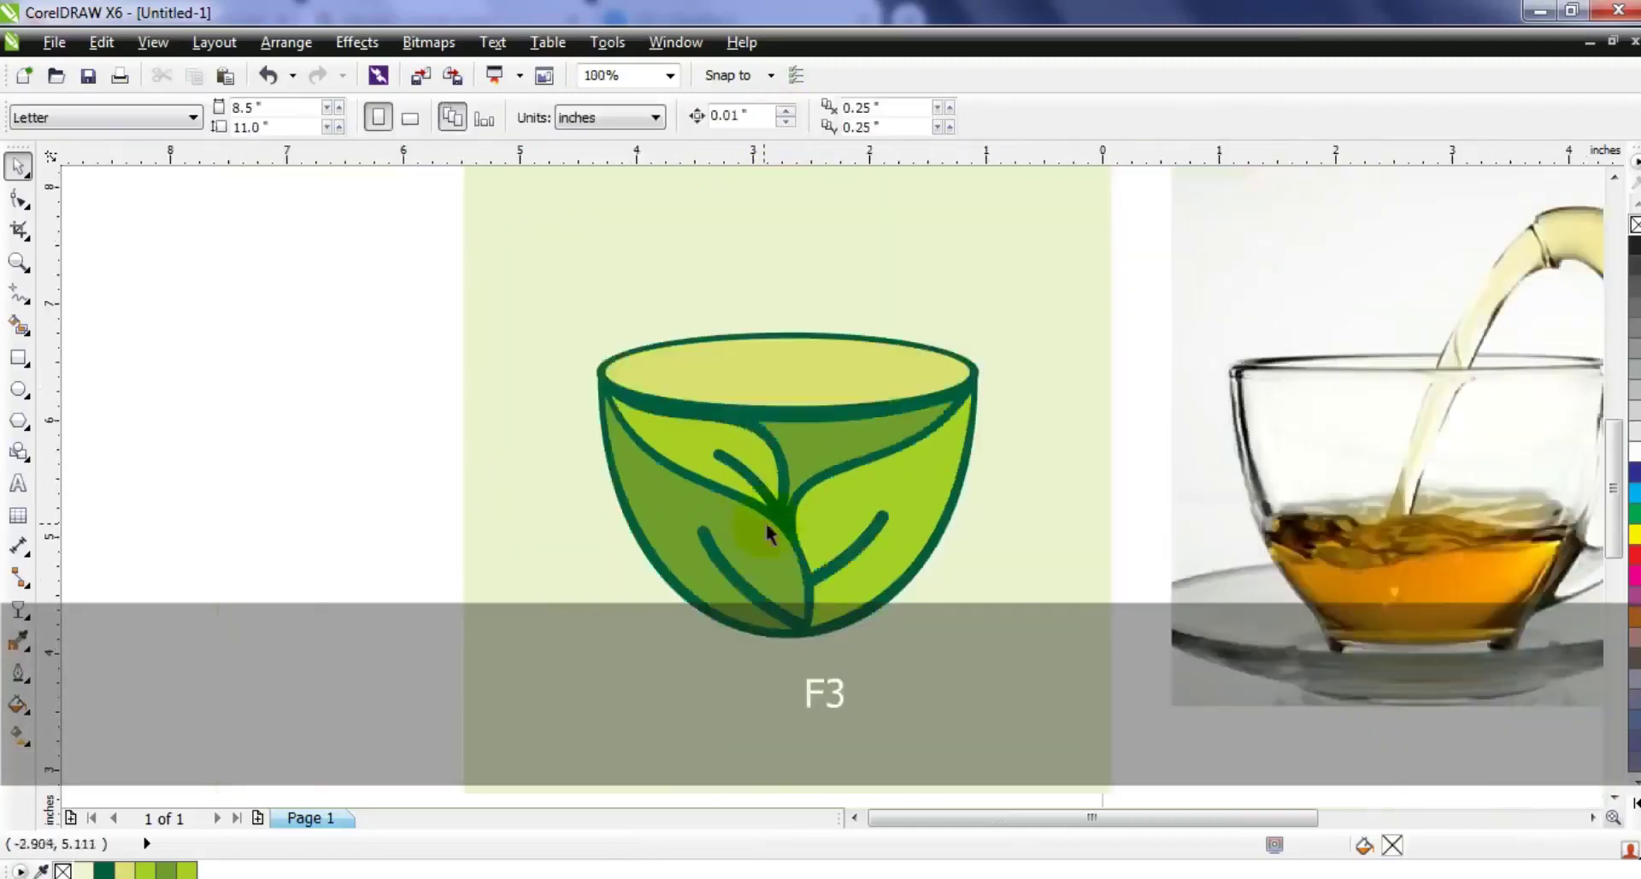
Move the cup illustration together with its pale green square about 2 in leftwards, further away from the photo.
{"action": "key", "text": "Escape"}
{"action": "left_click", "coordinate": [13, 263]}
{"action": "left_click_drag", "start_coordinate": [623, 323], "coordinate": [1047, 706]}
{"action": "scroll", "coordinate": [1047, 706], "scroll_direction": "down", "scroll_amount": 1}
{"action": "left_click", "coordinate": [17, 166]}
{"action": "mouse_move", "coordinate": [549, 239]}
{"action": "left_mouse_down"}
{"action": "mouse_move", "coordinate": [912, 682]}
{"action": "mouse_move", "coordinate": [889, 637]}
{"action": "mouse_move", "coordinate": [723, 586]}
{"action": "left_mouse_up"}
{"action": "left_click", "coordinate": [932, 648]}
Draw an ellipse over the photo's saucer and flatten it to about 5.03 × 0.87 in.
{"action": "left_click", "coordinate": [19, 263]}
{"action": "left_click_drag", "start_coordinate": [881, 417], "coordinate": [1602, 713]}
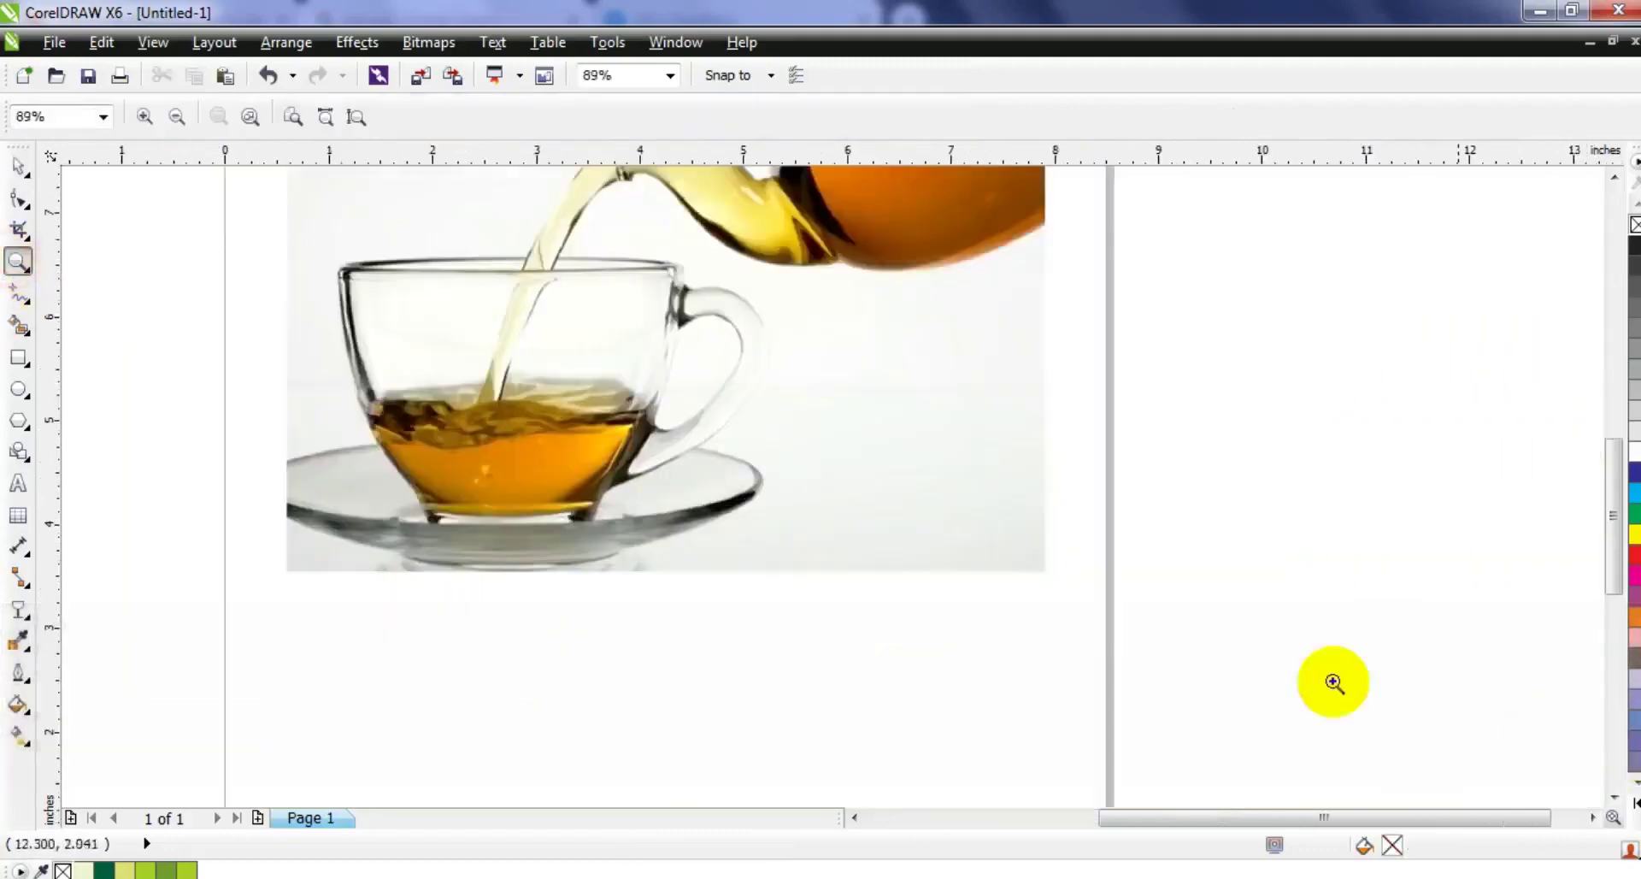
{"action": "left_click", "coordinate": [18, 389]}
{"action": "left_click_drag", "start_coordinate": [242, 415], "coordinate": [772, 543]}
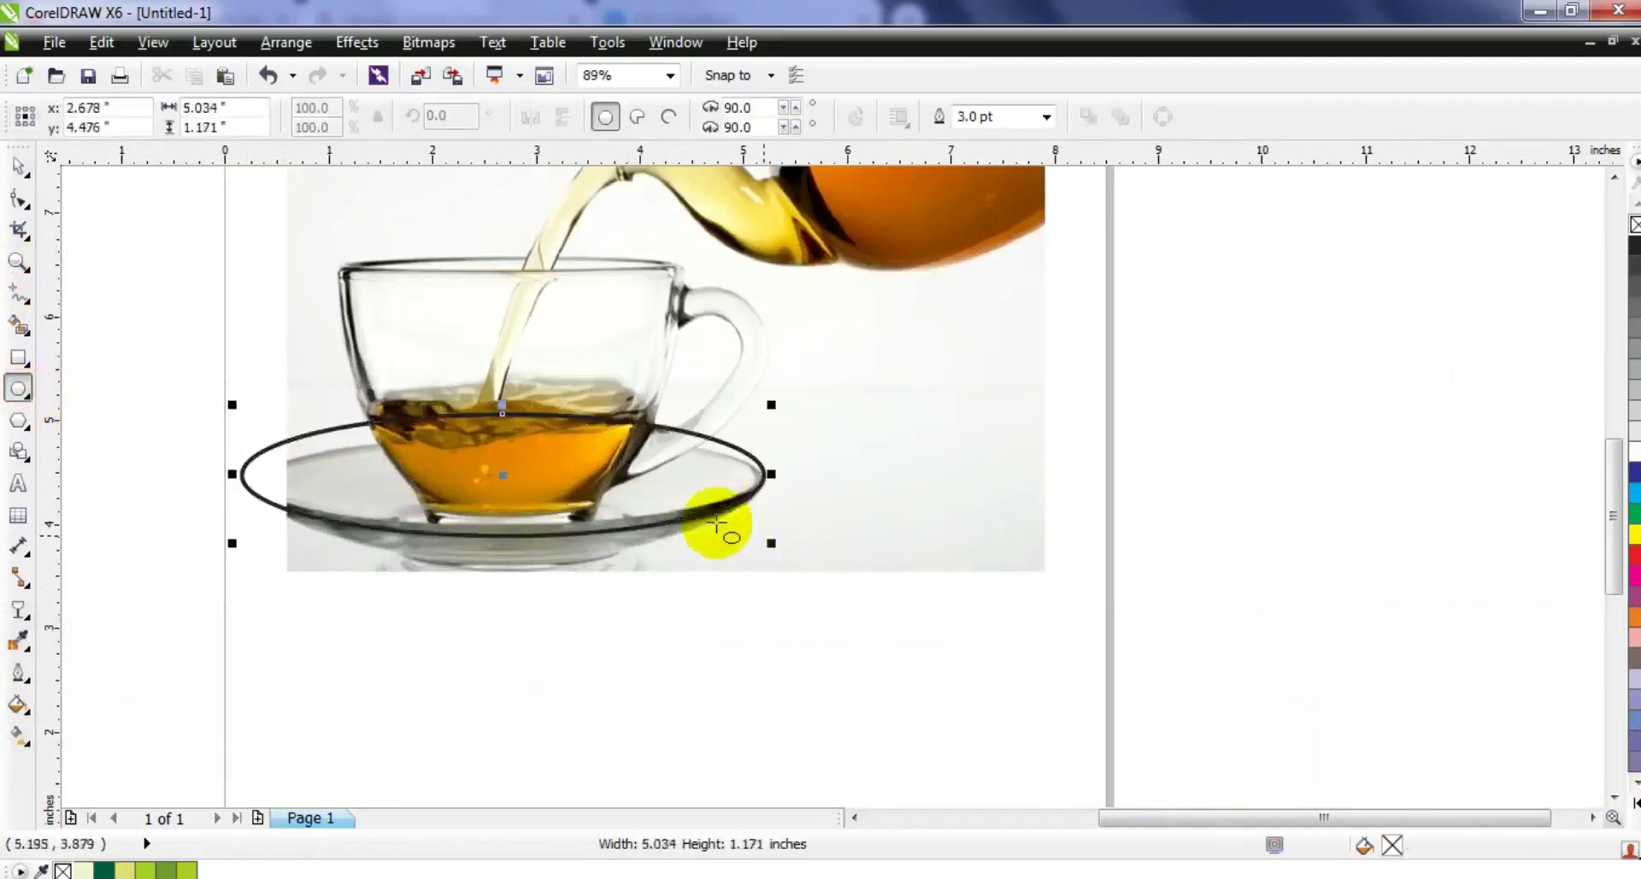
{"action": "left_click_drag", "start_coordinate": [501, 406], "coordinate": [497, 420]}
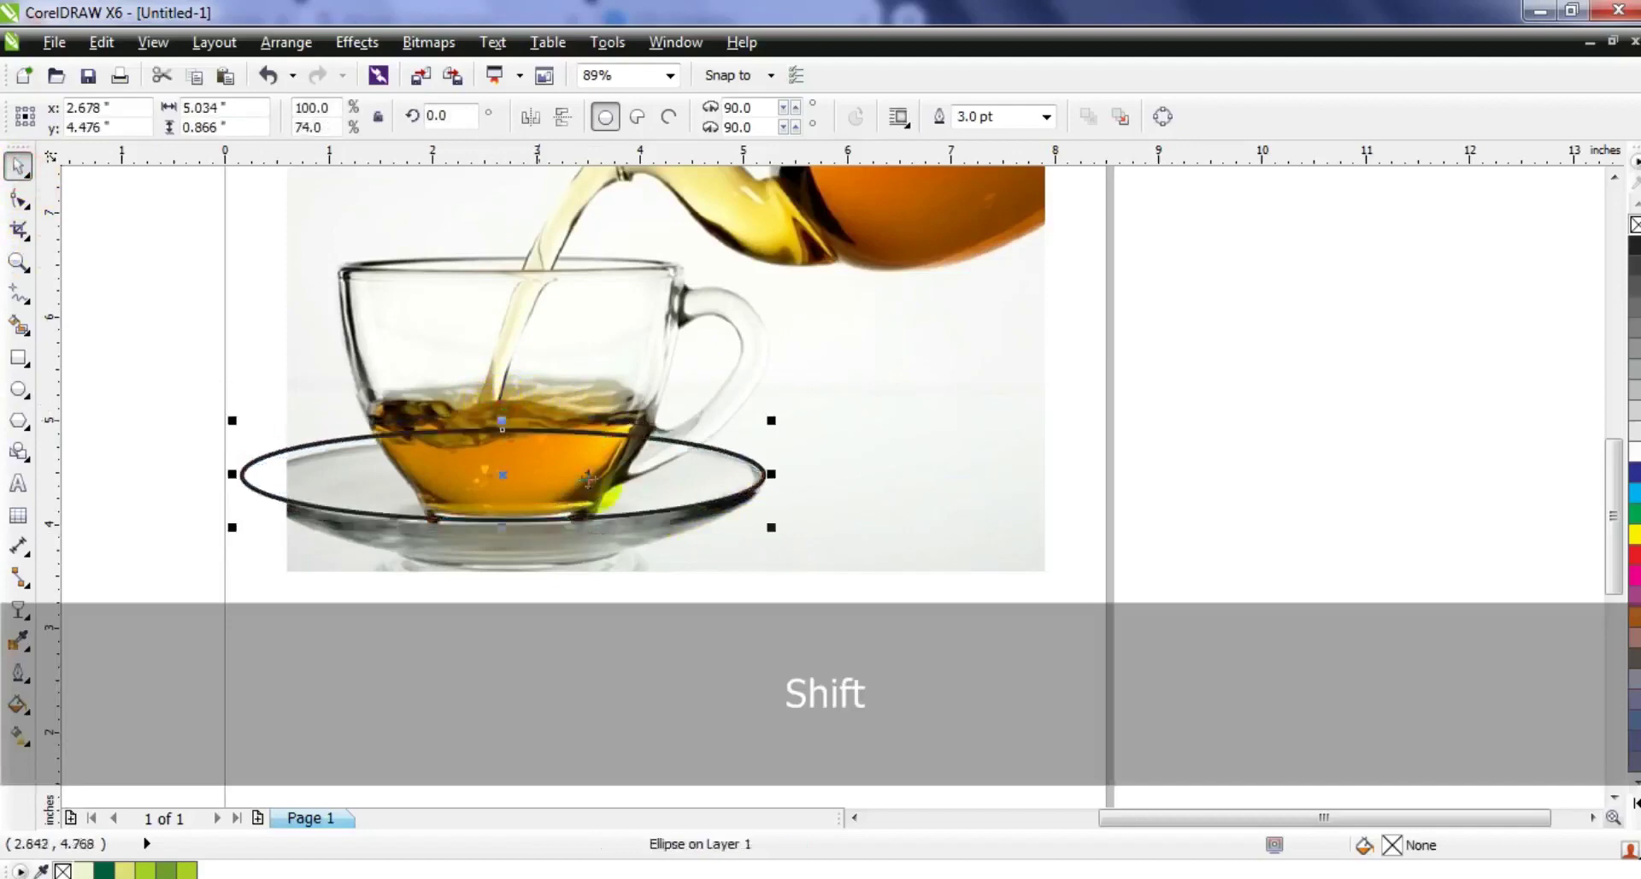
Make a smaller concentric copy of the saucer ellipse, about 4.90 × 0.69 in, and fill it with medium green #719D2E.
{"action": "key", "text": "shift+F2"}
{"action": "key", "text": "F3"}
{"action": "left_click_drag", "start_coordinate": [1187, 506], "coordinate": [1168, 504]}
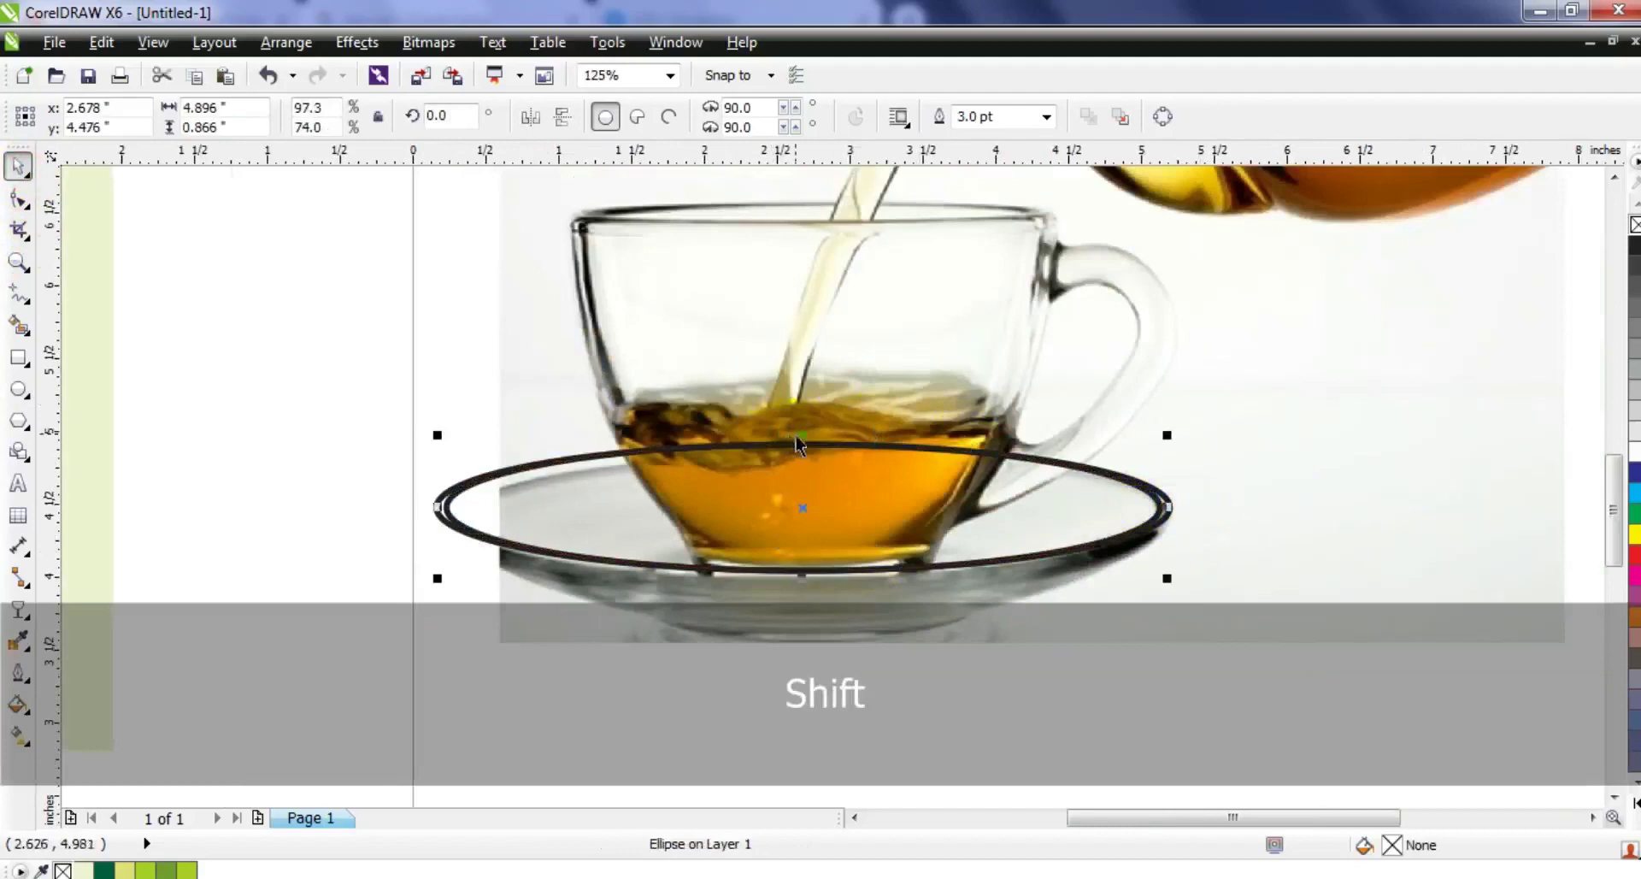
{"action": "left_click_drag", "start_coordinate": [800, 436], "coordinate": [797, 451]}
{"action": "left_click", "coordinate": [168, 870]}
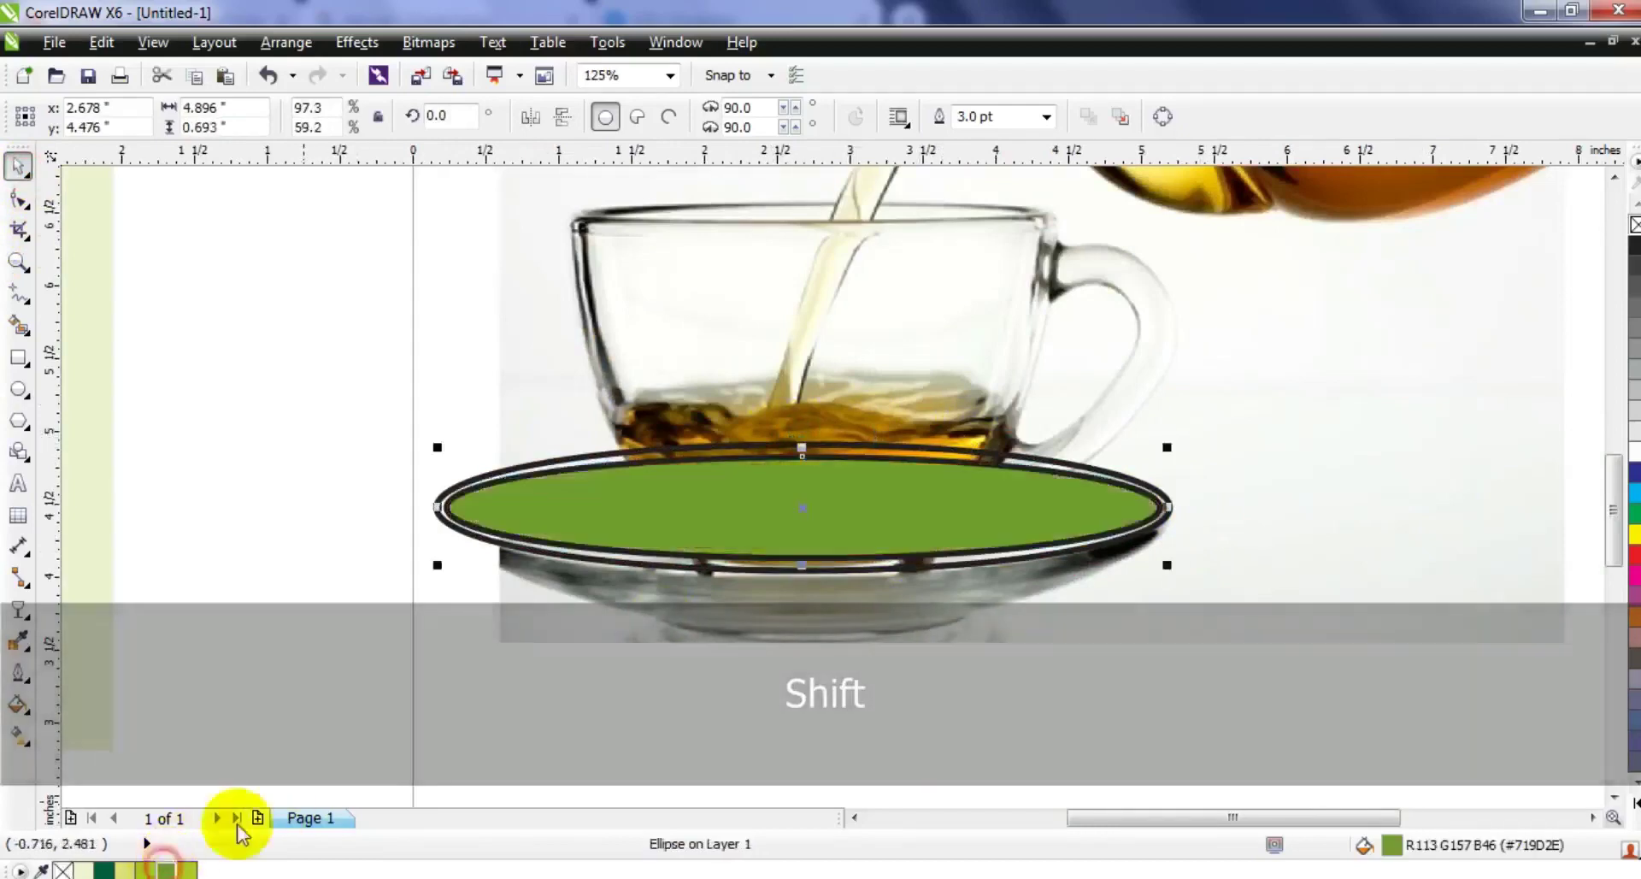
Fill the outer saucer ellipse with dark green and remove the black outlines from both ellipses.
{"action": "left_click", "coordinate": [484, 474]}
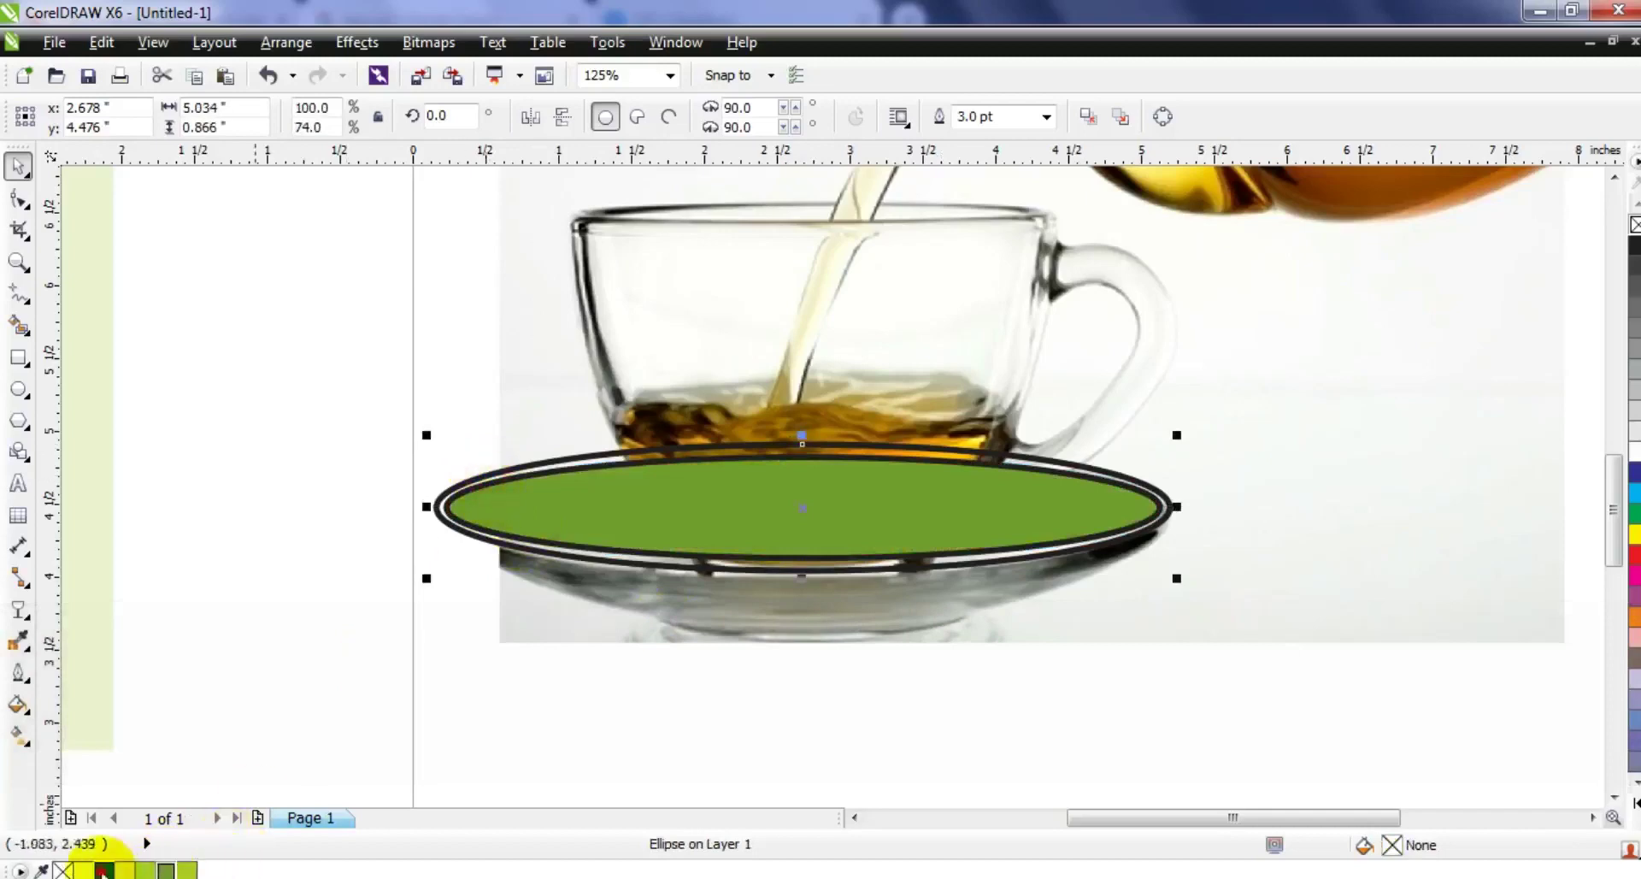
{"action": "right_click", "coordinate": [101, 871]}
{"action": "left_click", "coordinate": [663, 520], "text": "shift"}
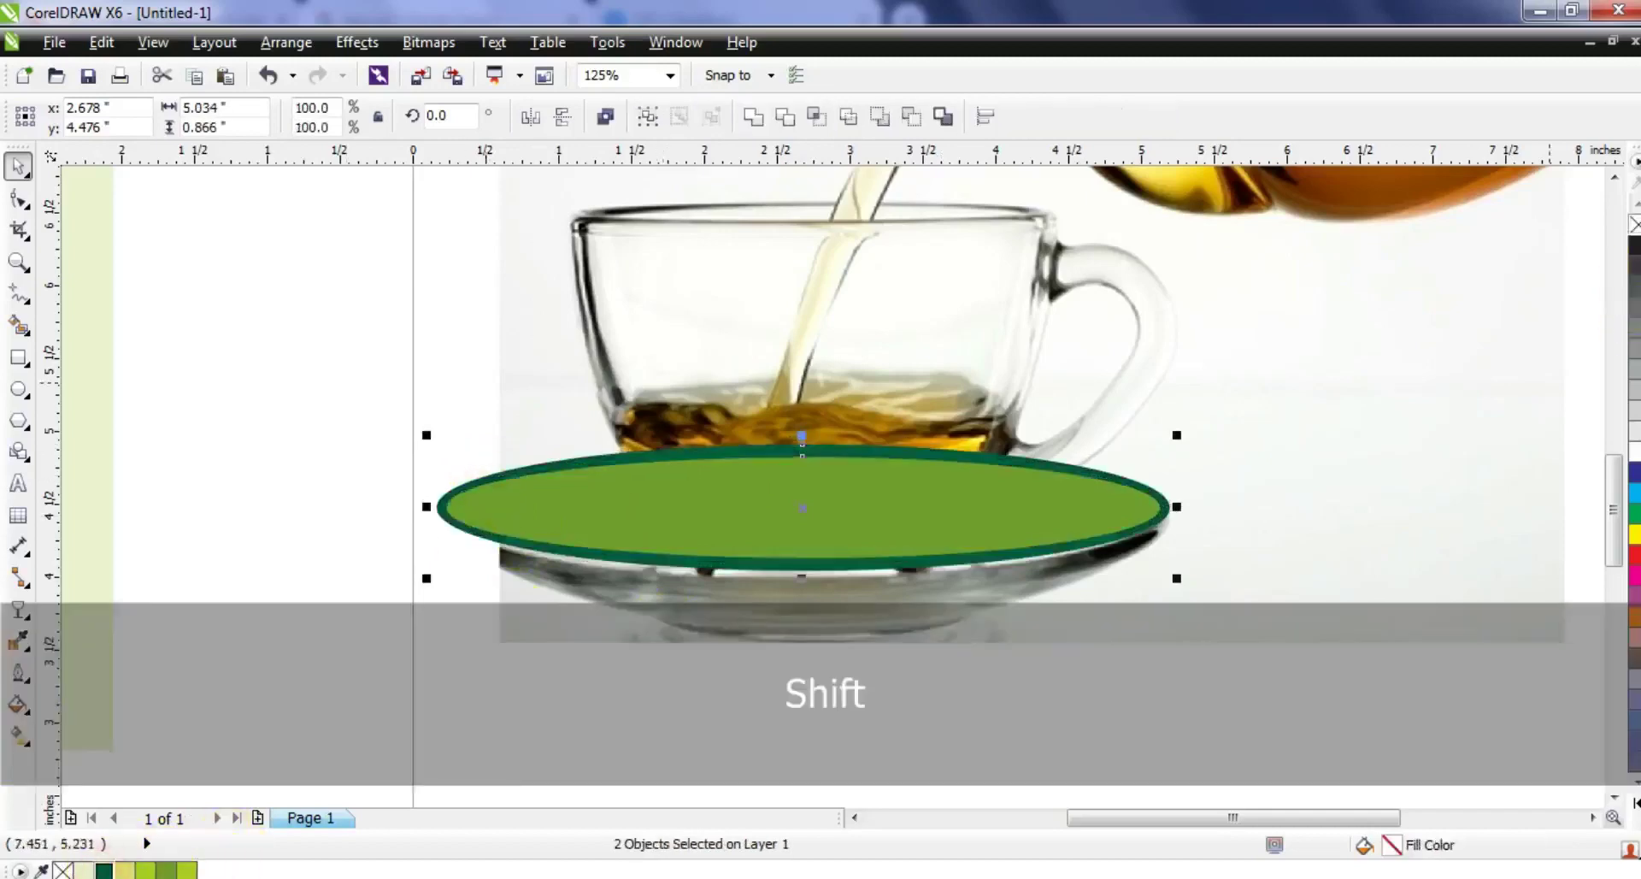
Move both saucer ellipses beneath the illustrated cup and order them behind the cup but in front of the pale square.
{"action": "key", "text": "F3"}
{"action": "left_click_drag", "start_coordinate": [1075, 601], "coordinate": [855, 634]}
{"action": "key", "text": "ctrl+Page_Up"}
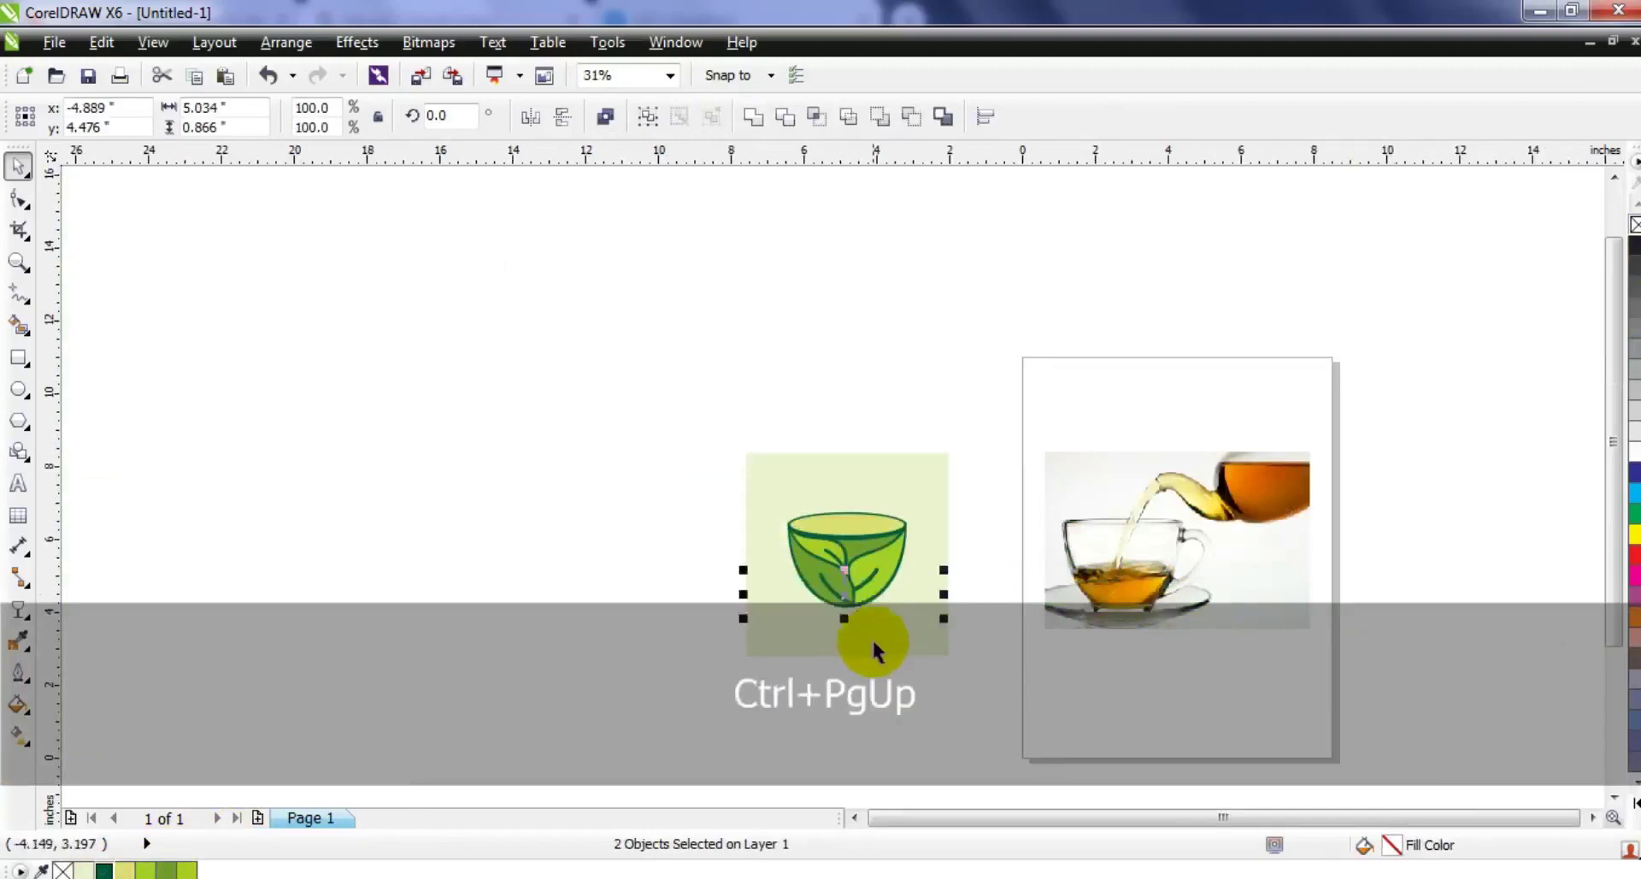
{"action": "key", "text": "ctrl+Page_Up"}
{"action": "key", "text": "F3"}
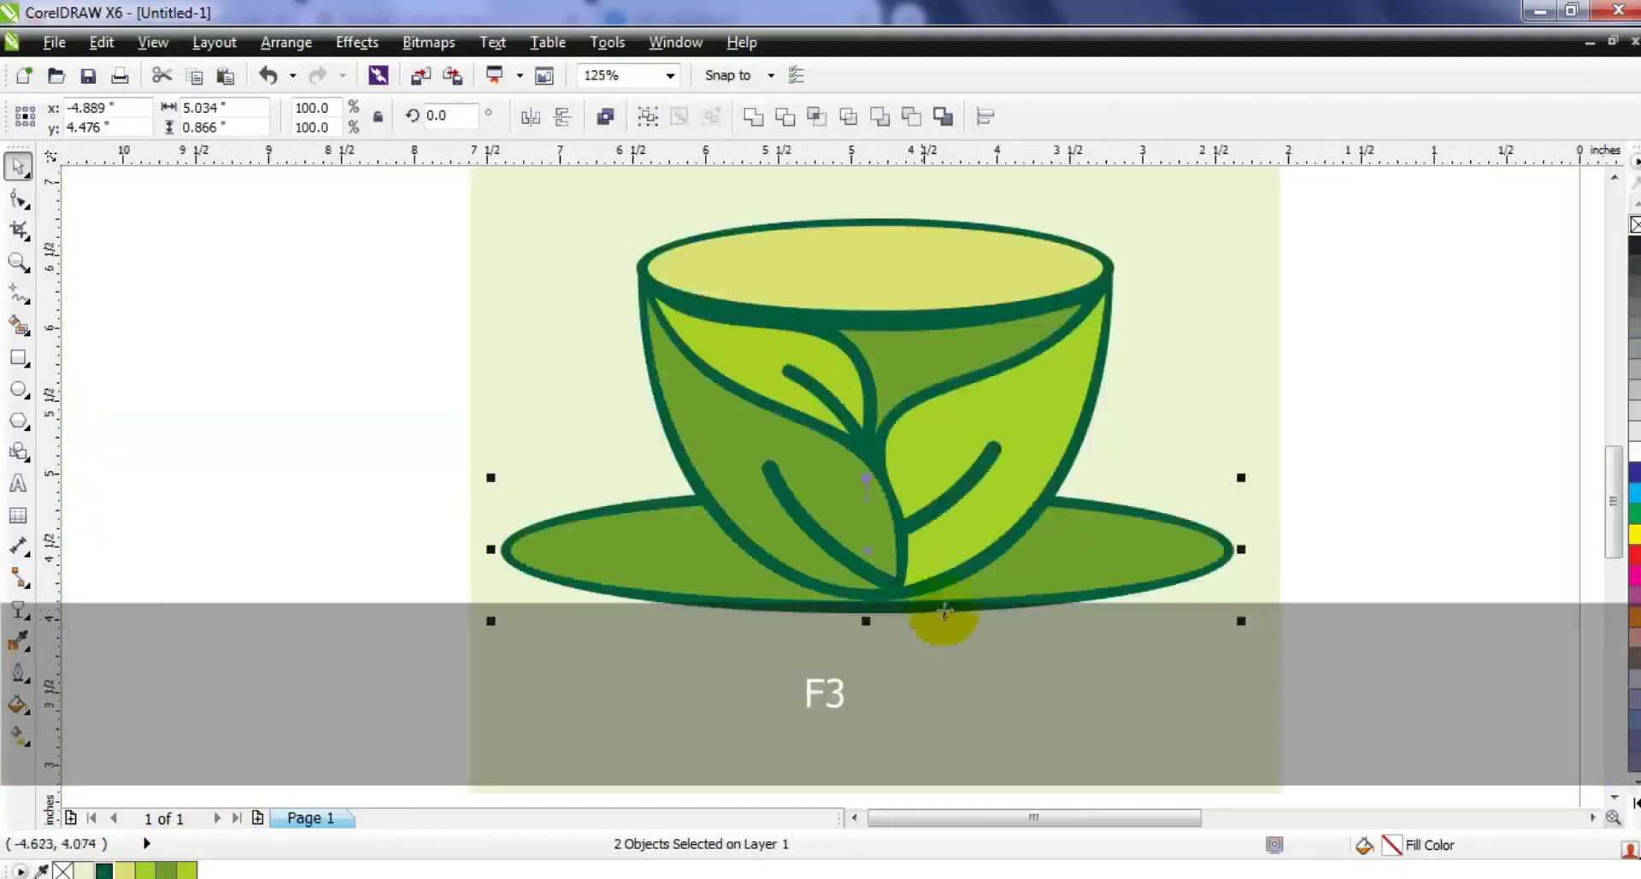
Narrow the saucer to about 3.32 in wide and shift it slightly down, centred under the cup.
{"action": "left_click_drag", "start_coordinate": [1243, 548], "coordinate": [1124, 564]}
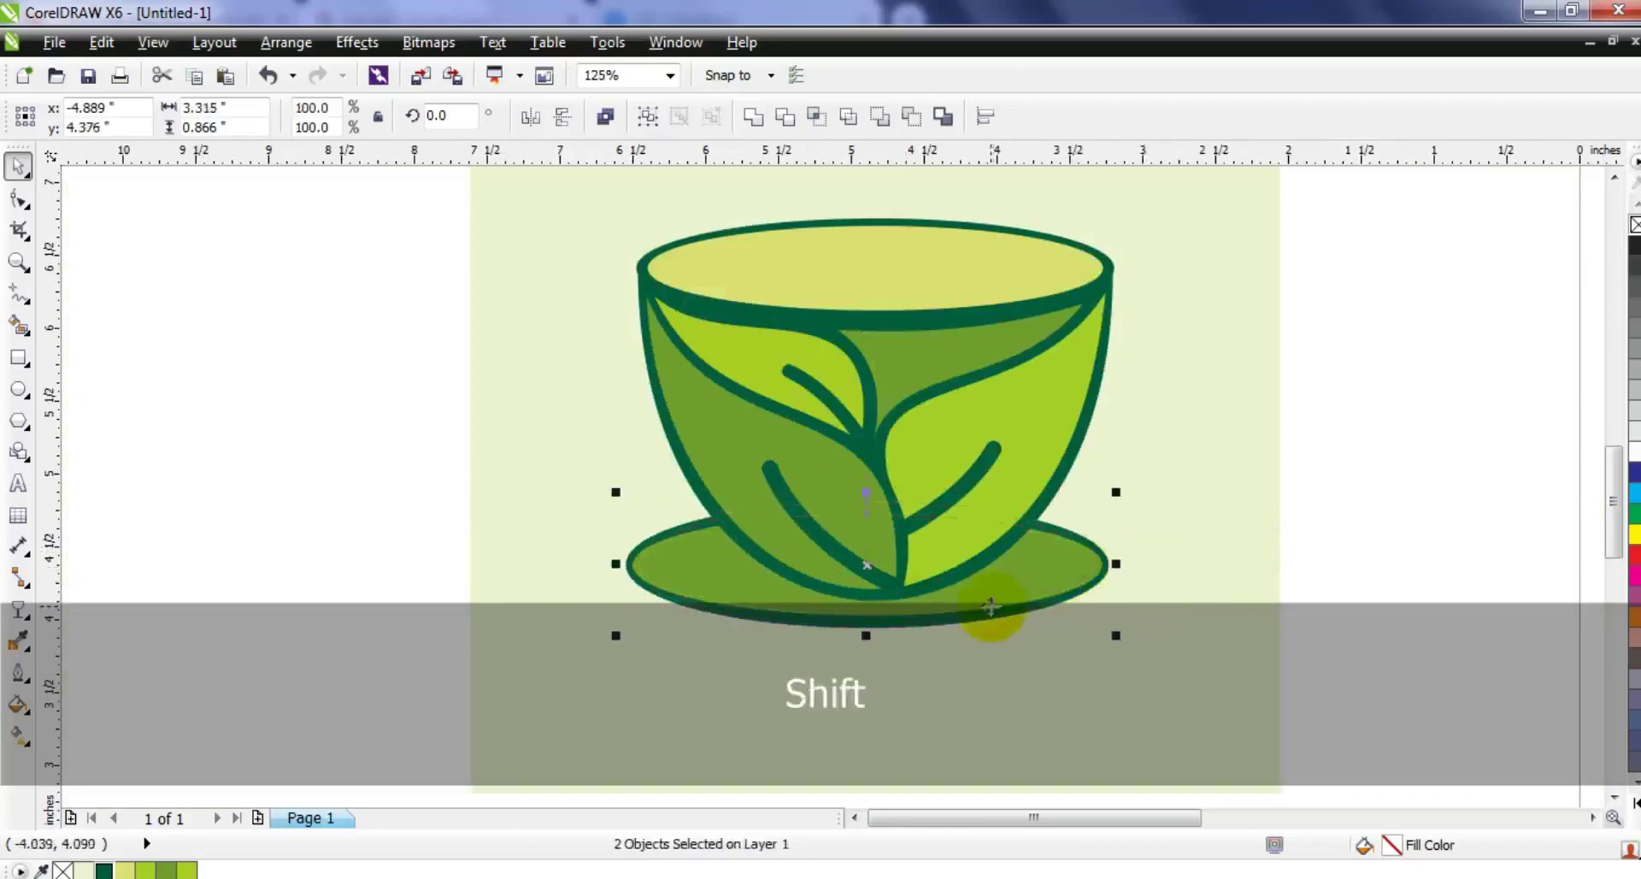
{"action": "left_click_drag", "start_coordinate": [1005, 604], "coordinate": [1099, 612]}
{"action": "key", "text": "F3"}
{"action": "key", "text": "Escape"}
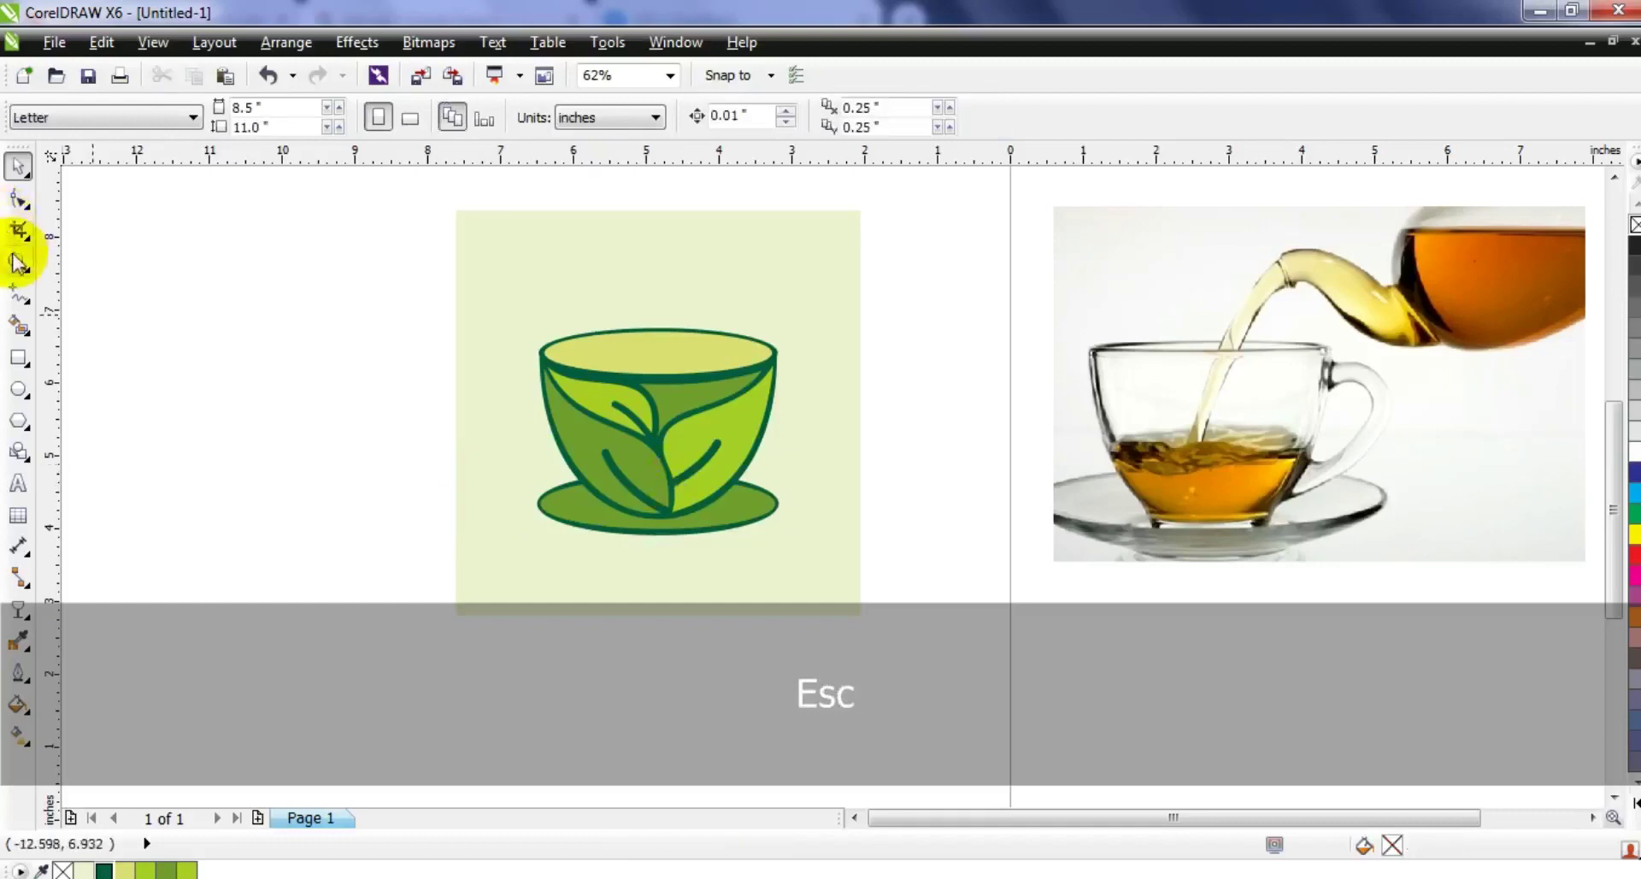
Draw a straight line about 0.55 × 1.63 in down the handle side of the photo's cup, ending near its base.
{"action": "left_click", "coordinate": [17, 263]}
{"action": "left_click_drag", "start_coordinate": [1202, 256], "coordinate": [1492, 584]}
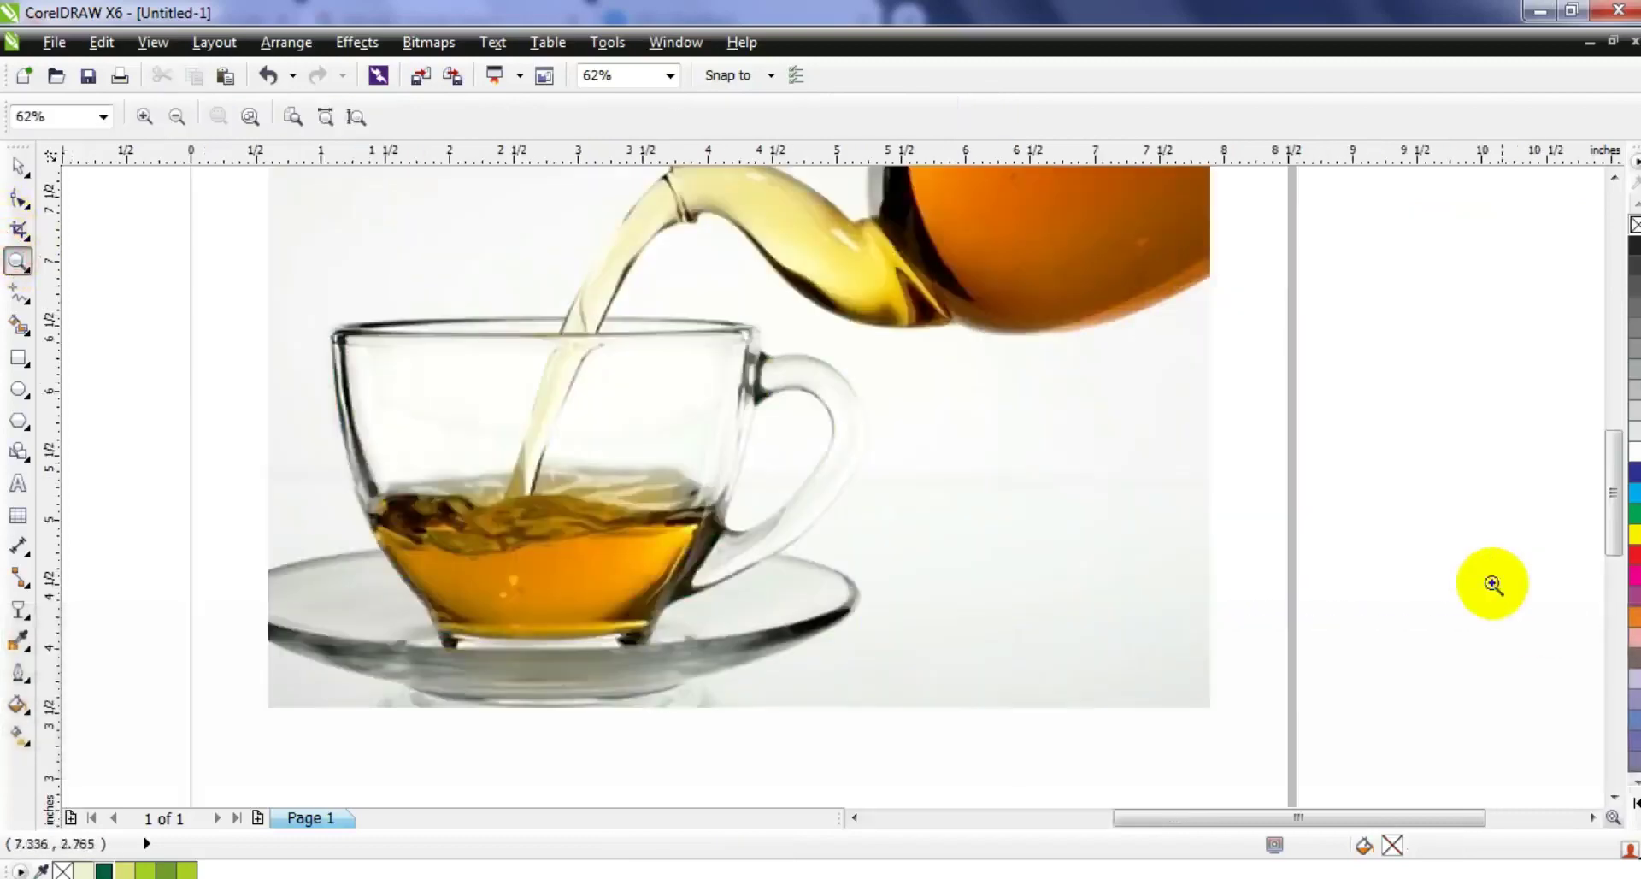
{"action": "left_click", "coordinate": [17, 298]}
{"action": "mouse_move", "coordinate": [714, 386]}
{"action": "left_mouse_down"}
{"action": "mouse_move", "coordinate": [654, 611]}
{"action": "mouse_move", "coordinate": [646, 596]}
{"action": "left_mouse_up"}
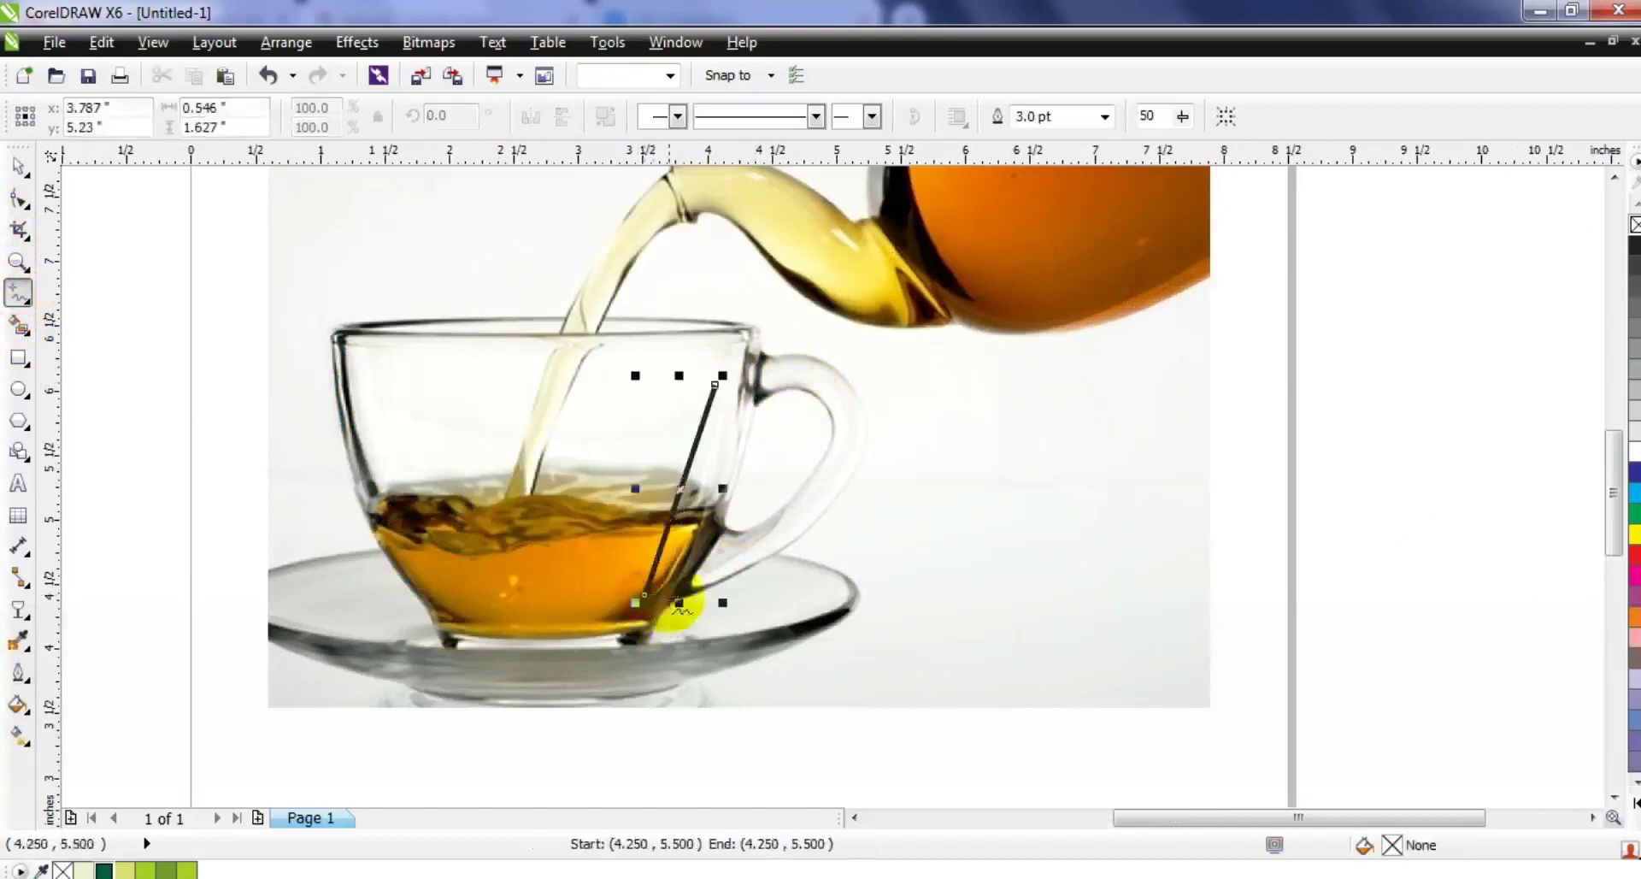
Convert the line to a curve and bend it outwards to follow the glass cup's handle.
{"action": "left_click", "coordinate": [17, 199]}
{"action": "left_click", "coordinate": [345, 119]}
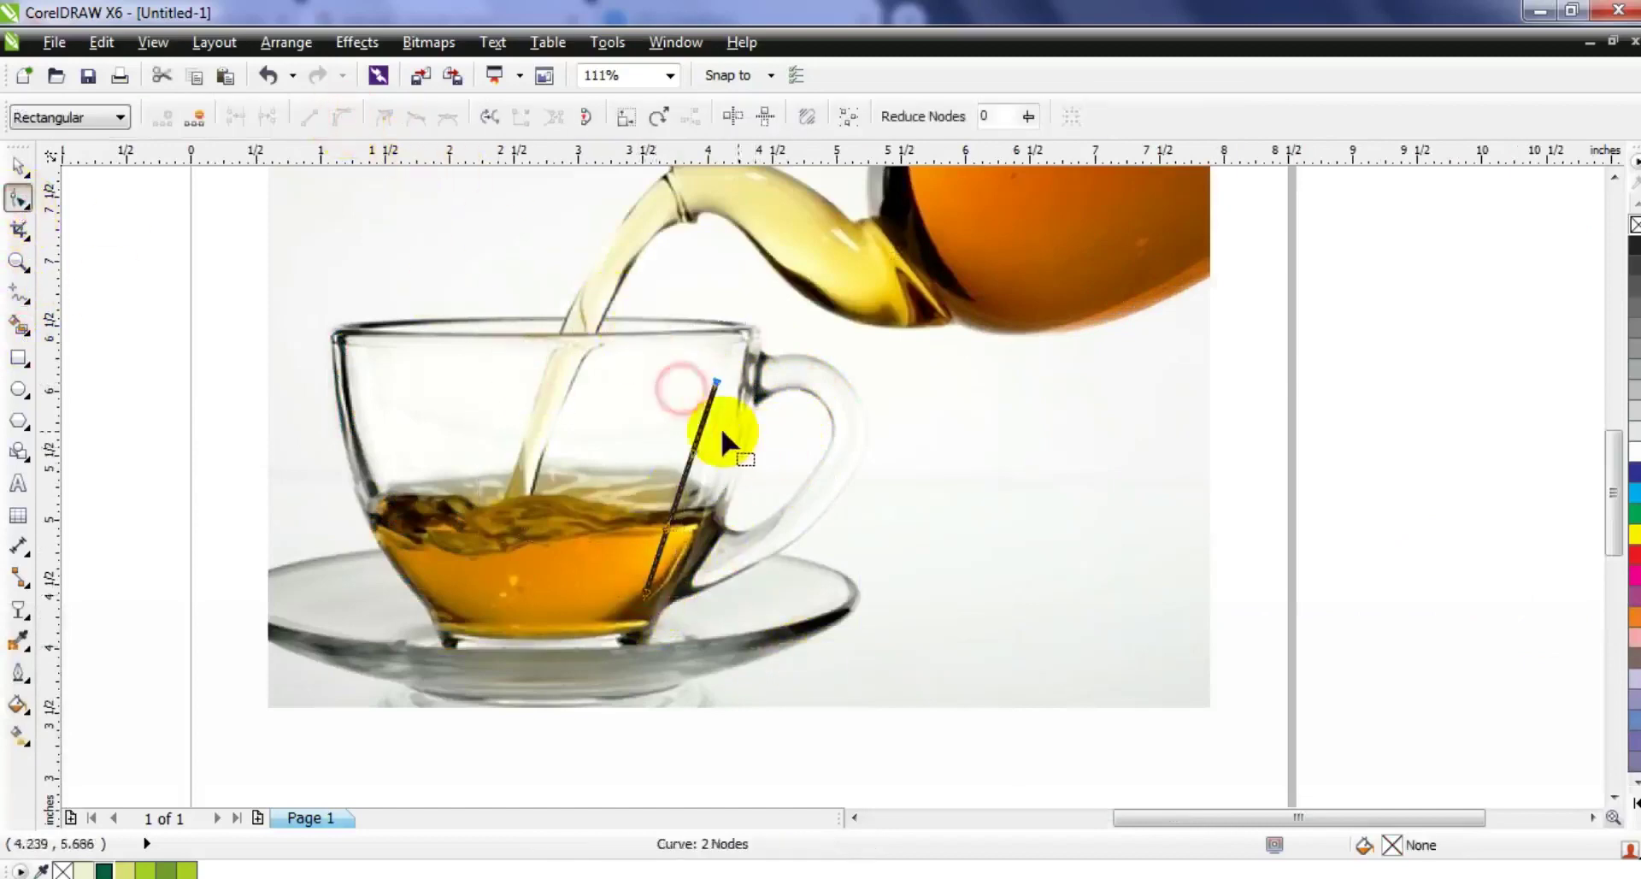
{"action": "left_click_drag", "start_coordinate": [696, 447], "coordinate": [798, 371]}
{"action": "left_click_drag", "start_coordinate": [669, 532], "coordinate": [863, 556]}
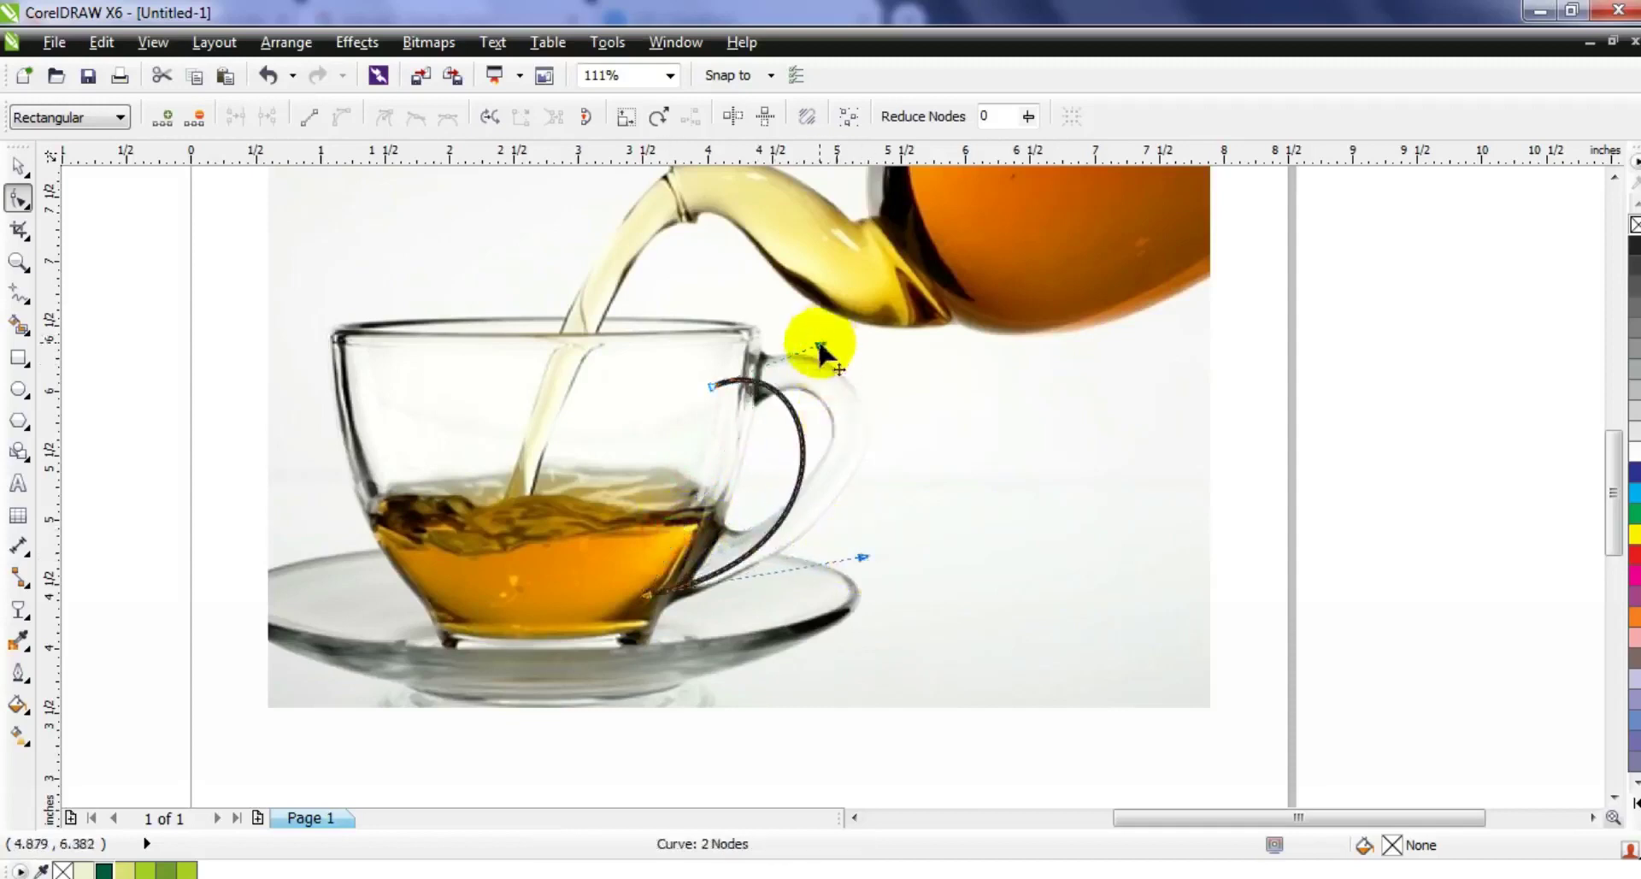
{"action": "left_click_drag", "start_coordinate": [883, 330], "coordinate": [928, 310]}
{"action": "left_click_drag", "start_coordinate": [864, 556], "coordinate": [870, 556]}
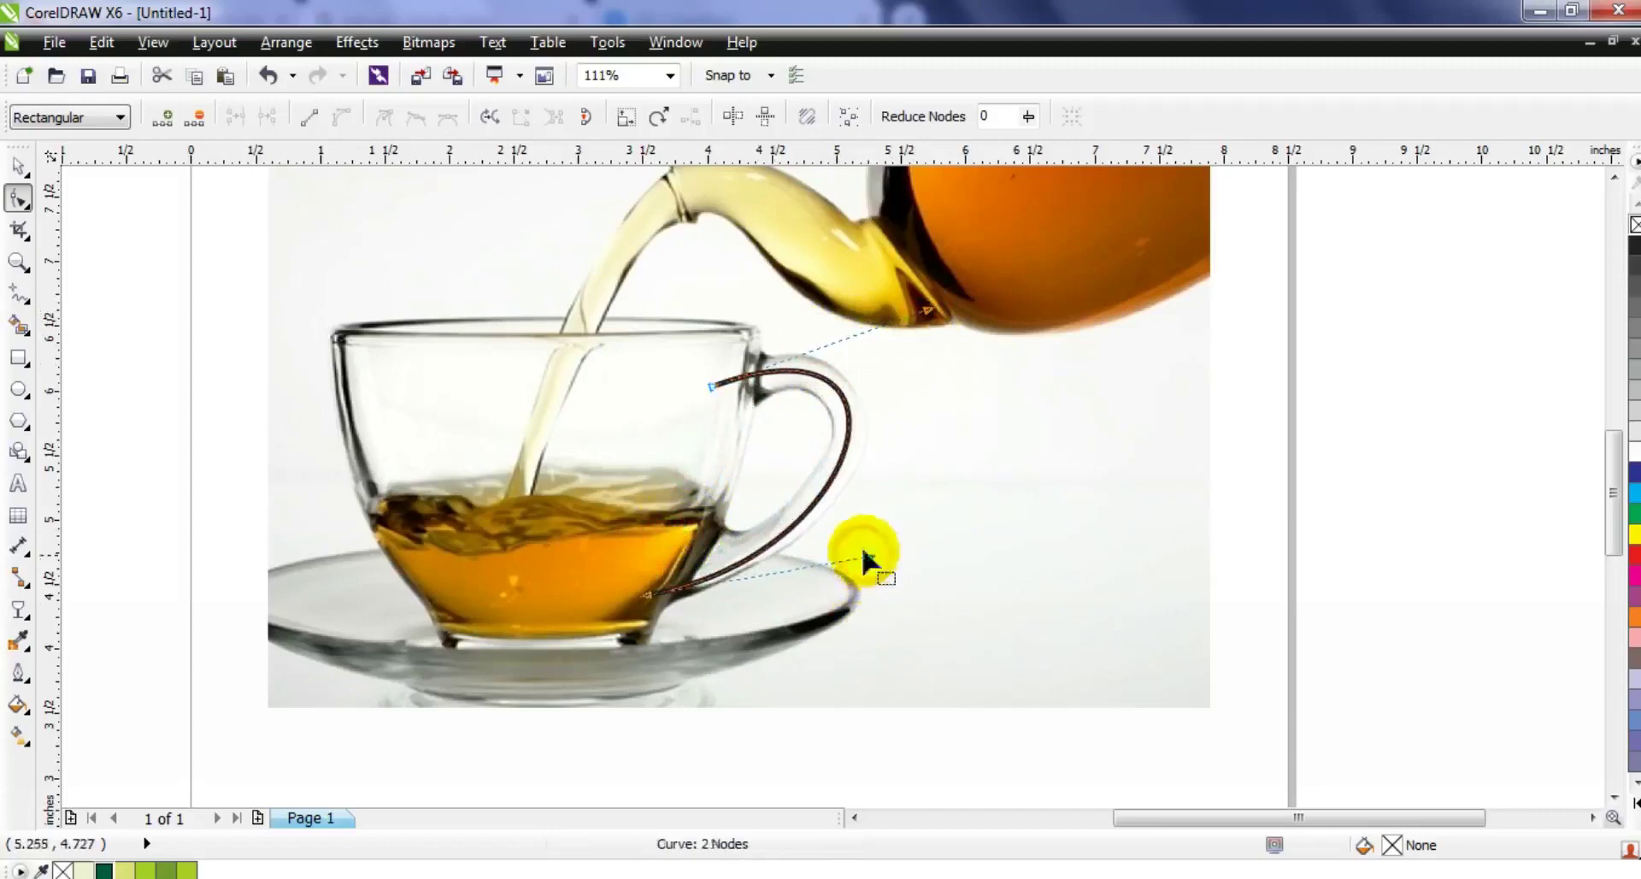
Set the handle curve's outline to 8 pt and convert the outline to an object.
{"action": "left_click", "coordinate": [22, 165]}
{"action": "left_click", "coordinate": [1105, 117]}
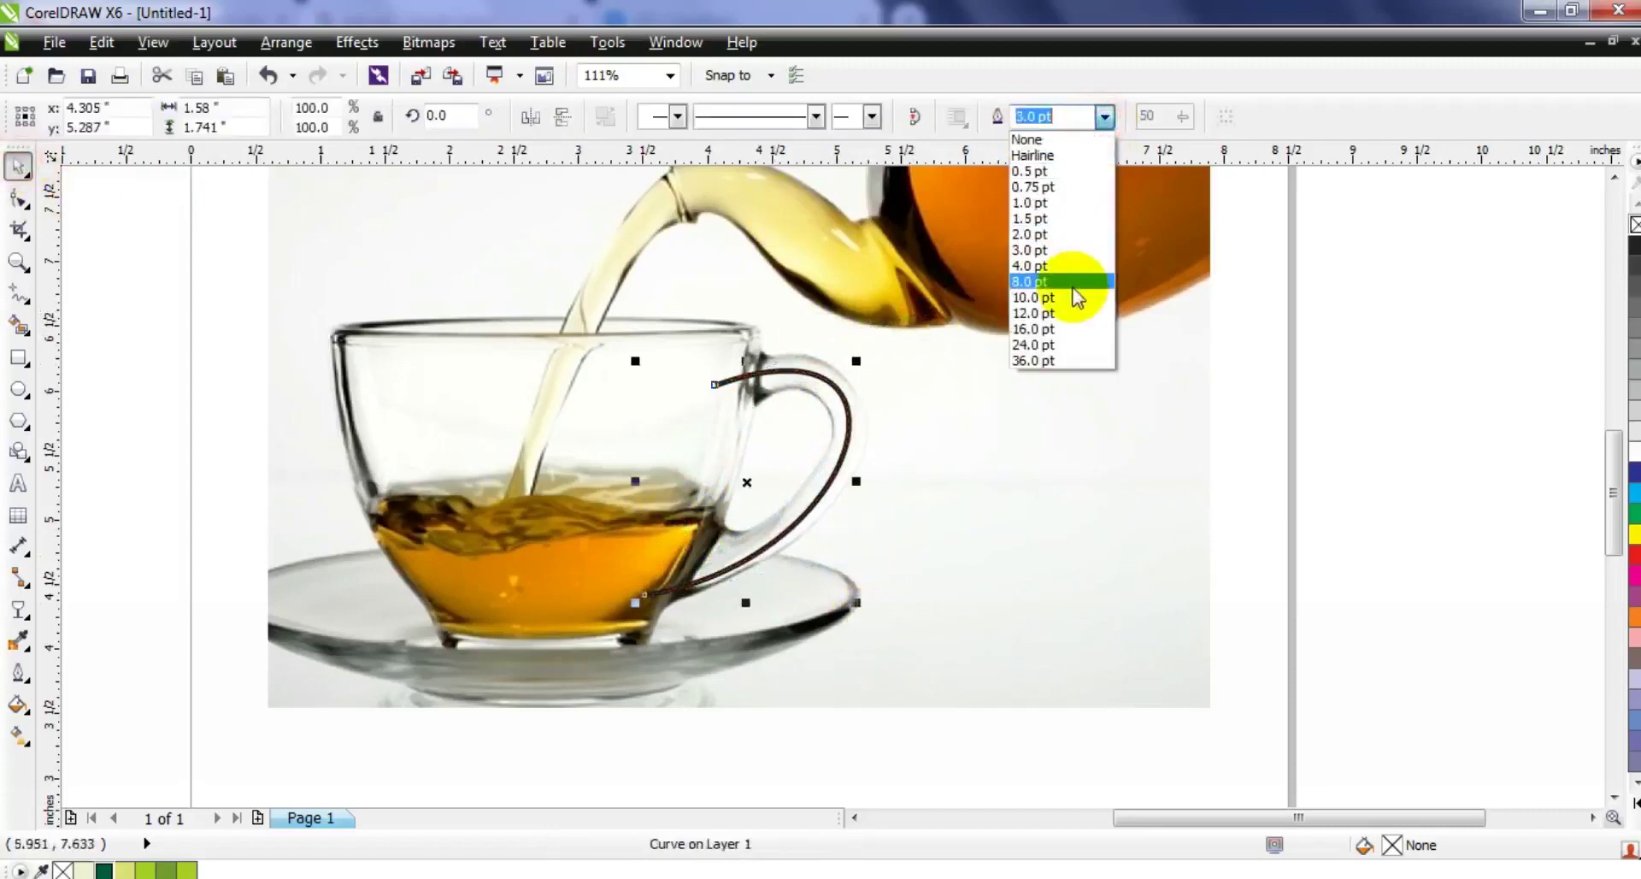
{"action": "left_click", "coordinate": [1074, 288]}
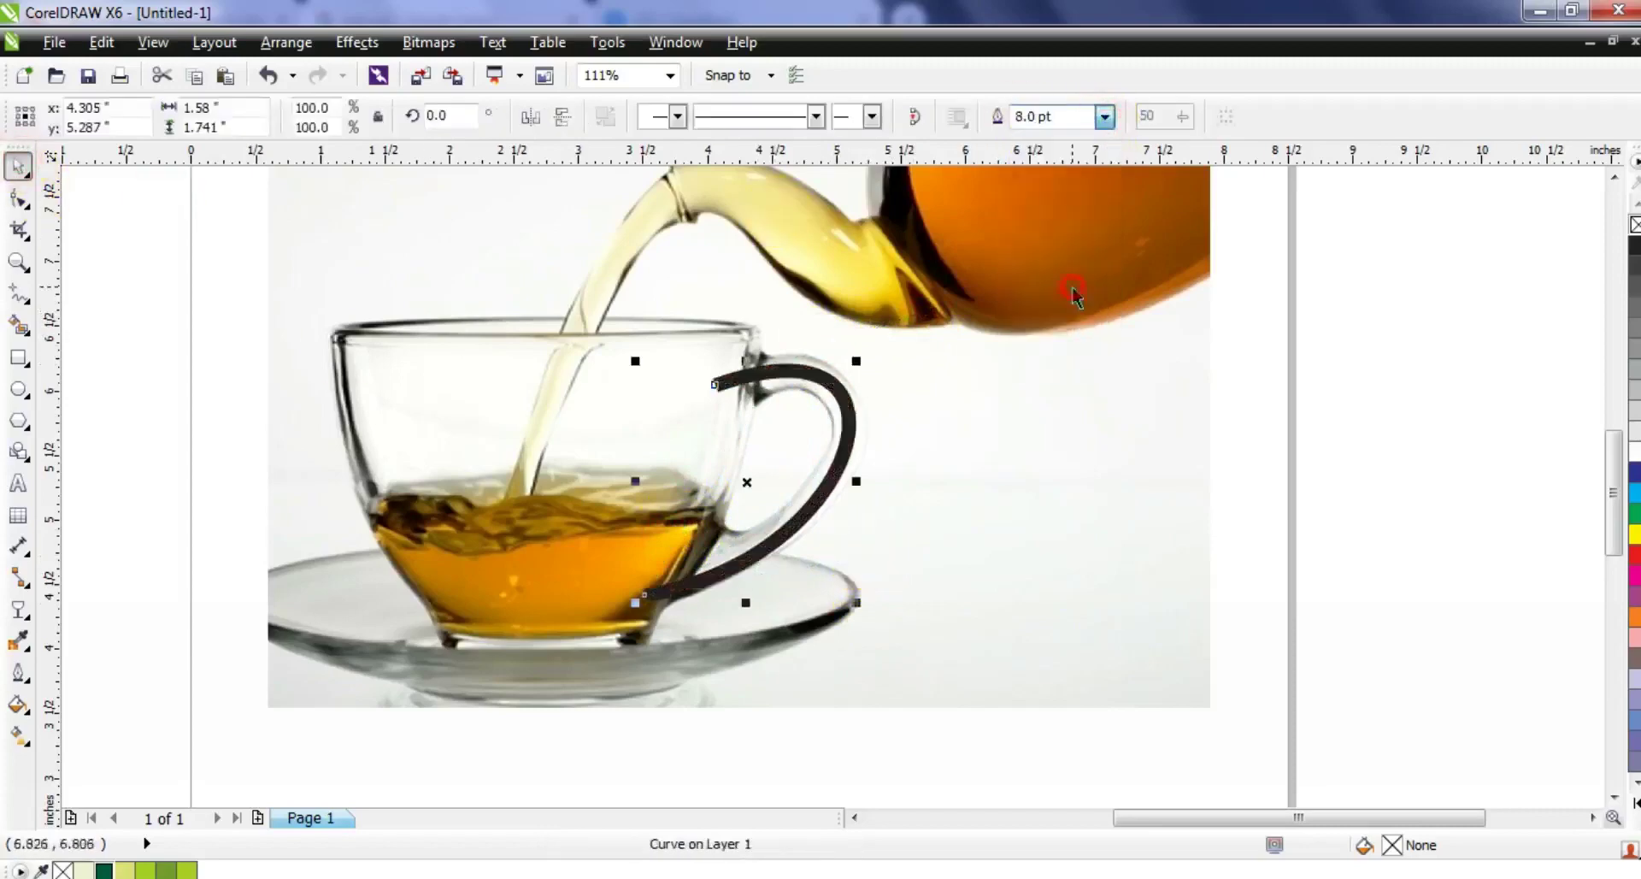
{"action": "left_click", "coordinate": [287, 42]}
{"action": "left_click", "coordinate": [322, 501]}
Move the handle shape horizontally onto the right side of the illustrated cup and scale it to 84.3%.
{"action": "key", "text": "F3"}
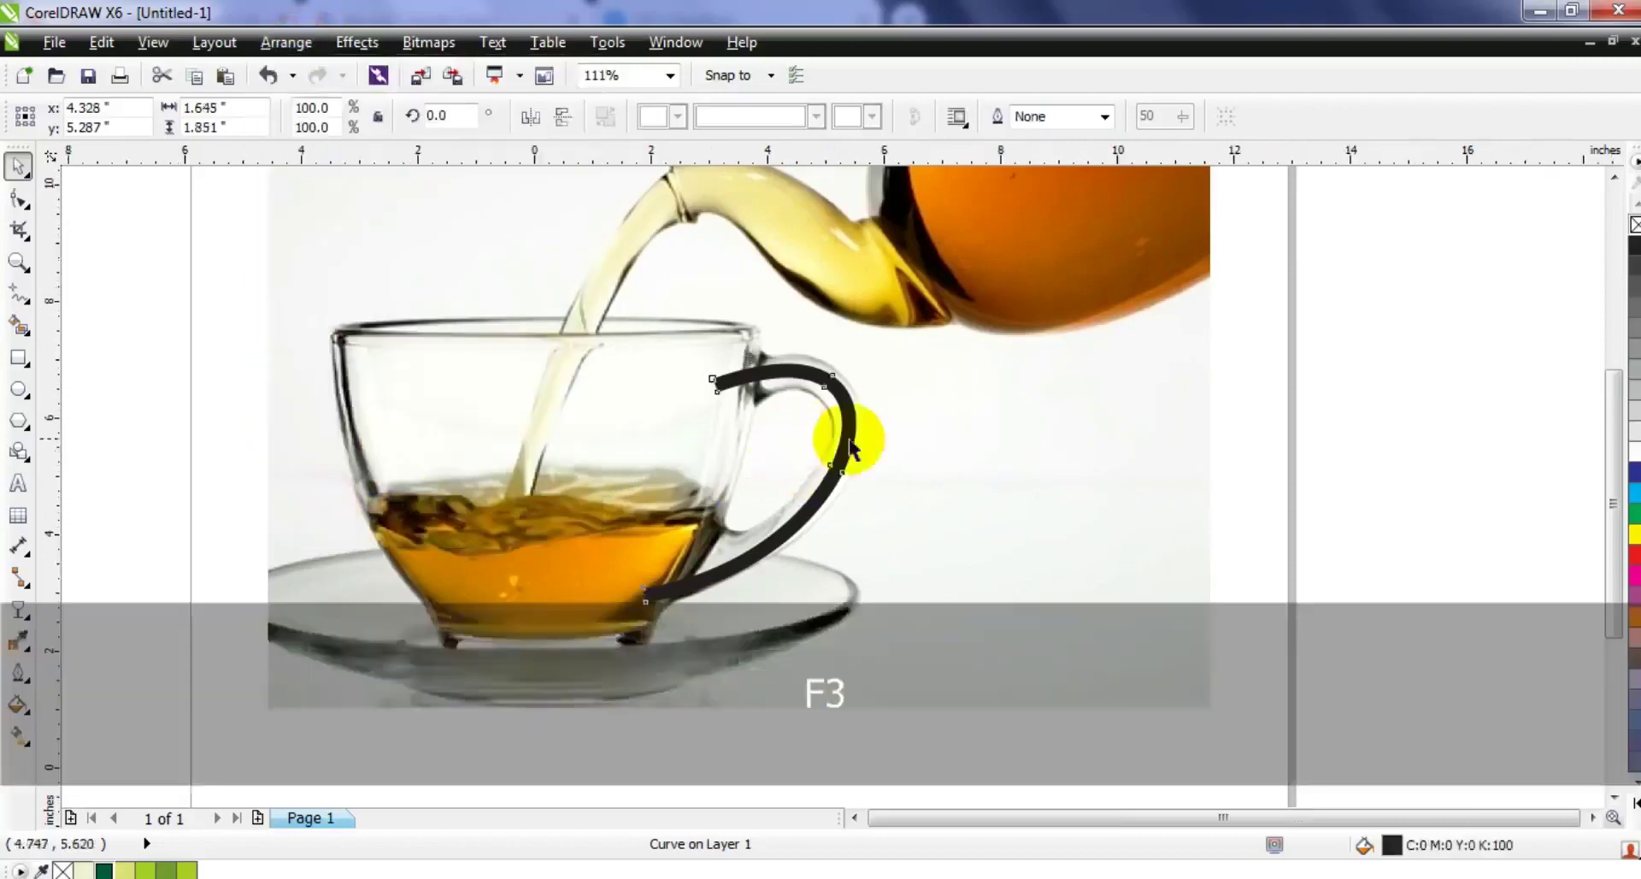
{"action": "key", "text": "F3"}
{"action": "left_click_drag", "start_coordinate": [830, 423], "coordinate": [399, 444]}
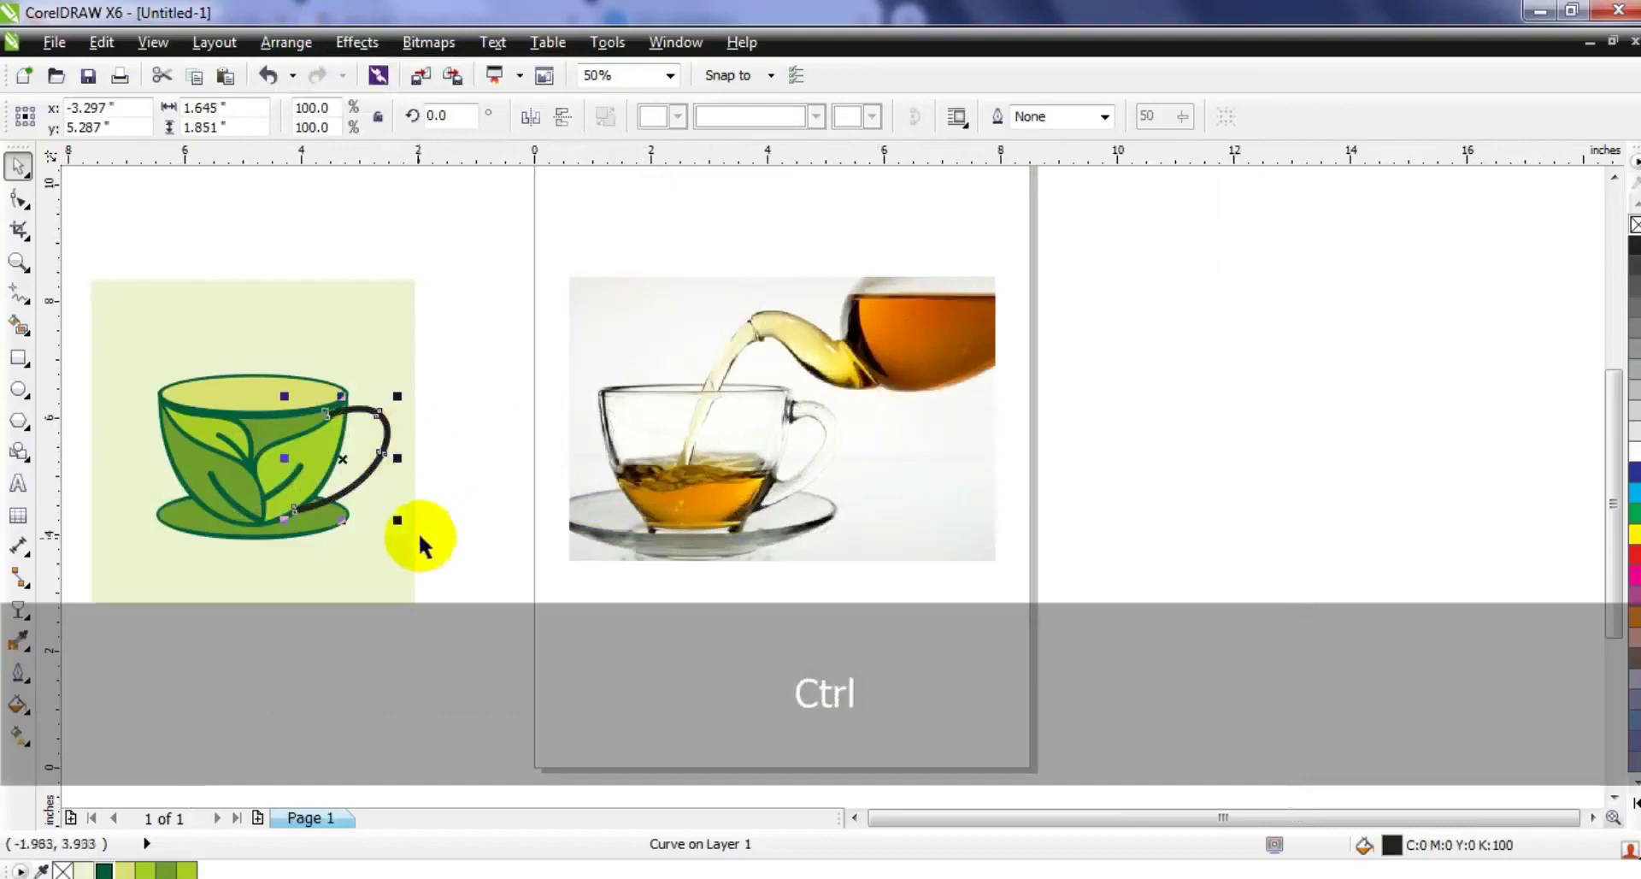
{"action": "left_click_drag", "start_coordinate": [401, 523], "coordinate": [387, 507]}
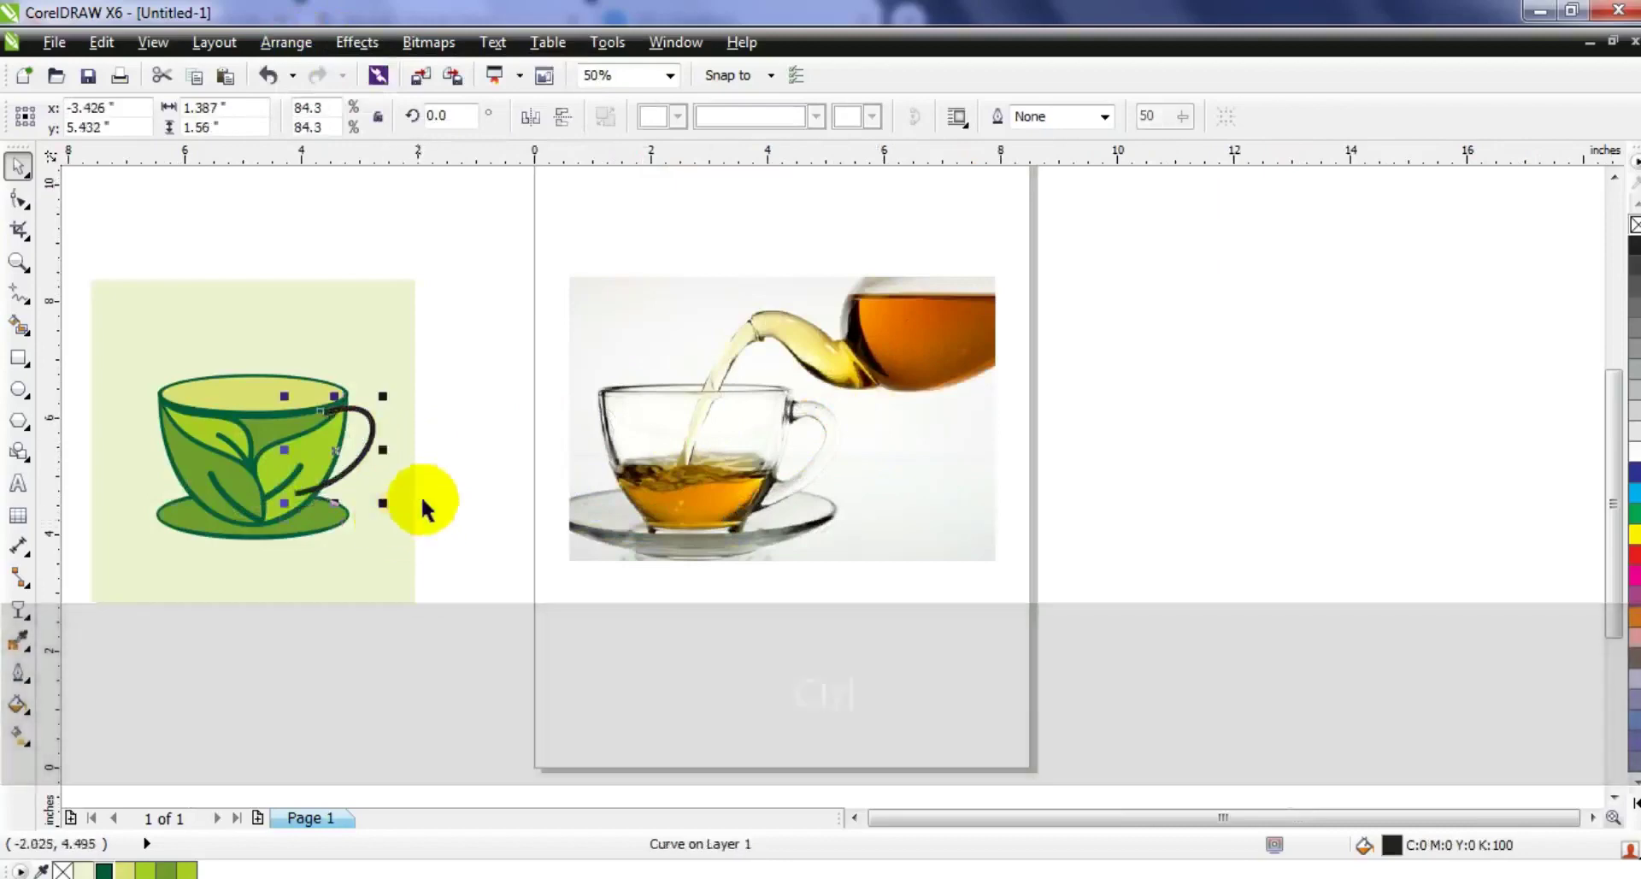
Shift the handle slightly down, shrink it a little more, and weld it to the cup's dark green base shape.
{"action": "key", "text": "shift+F2"}
{"action": "key", "text": "F3"}
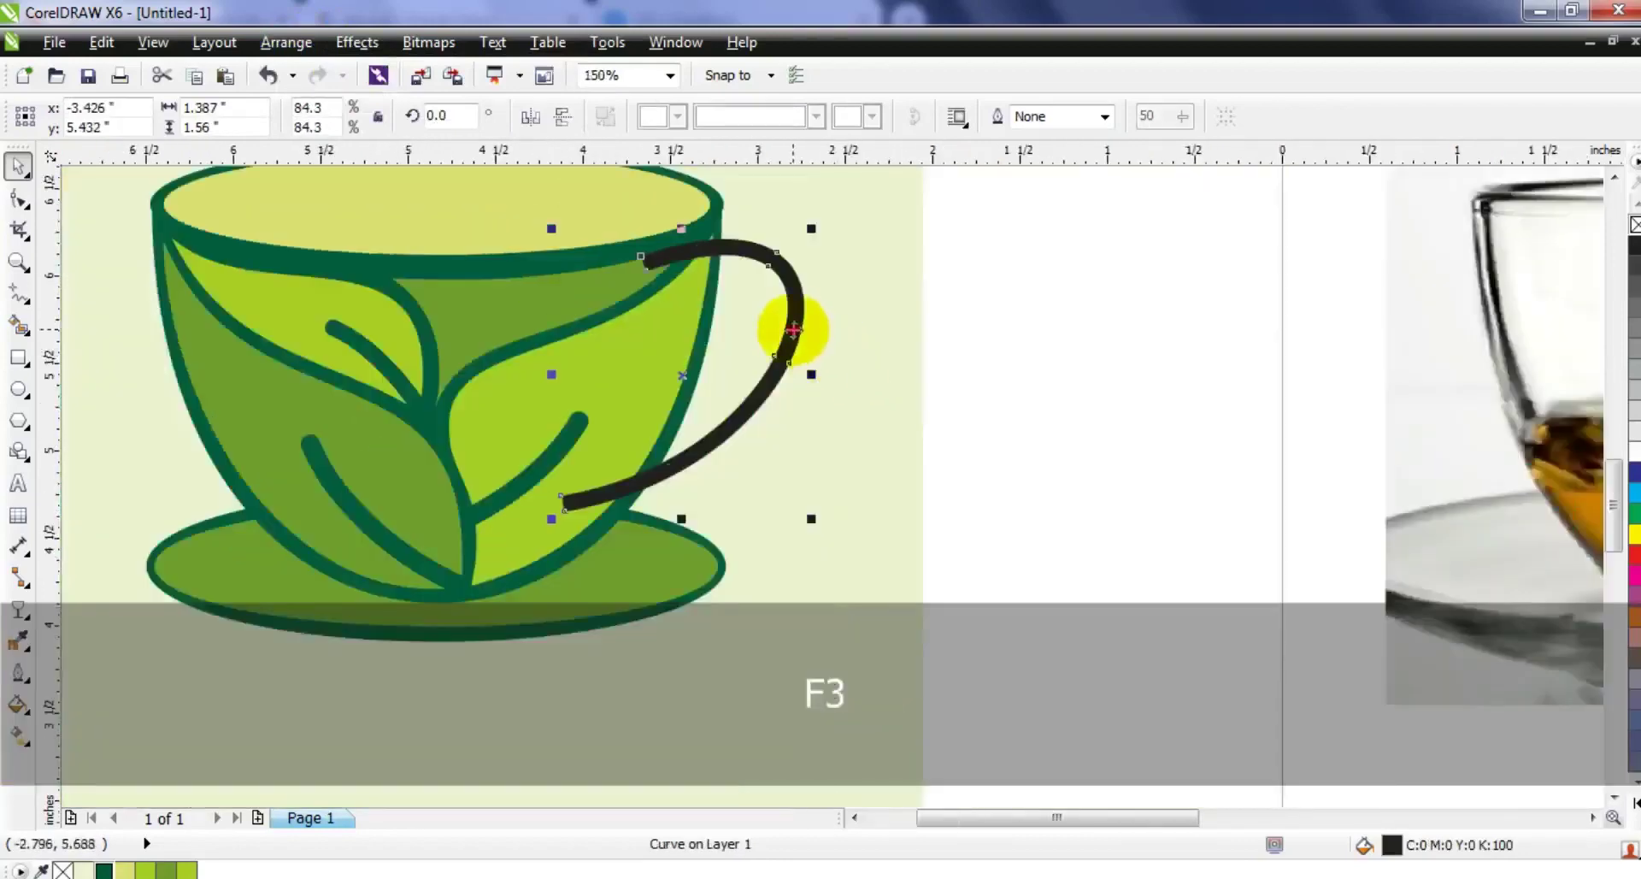
{"action": "left_click_drag", "start_coordinate": [794, 331], "coordinate": [795, 340]}
{"action": "left_click_drag", "start_coordinate": [816, 237], "coordinate": [807, 243]}
{"action": "left_click", "coordinate": [721, 241], "text": "shift"}
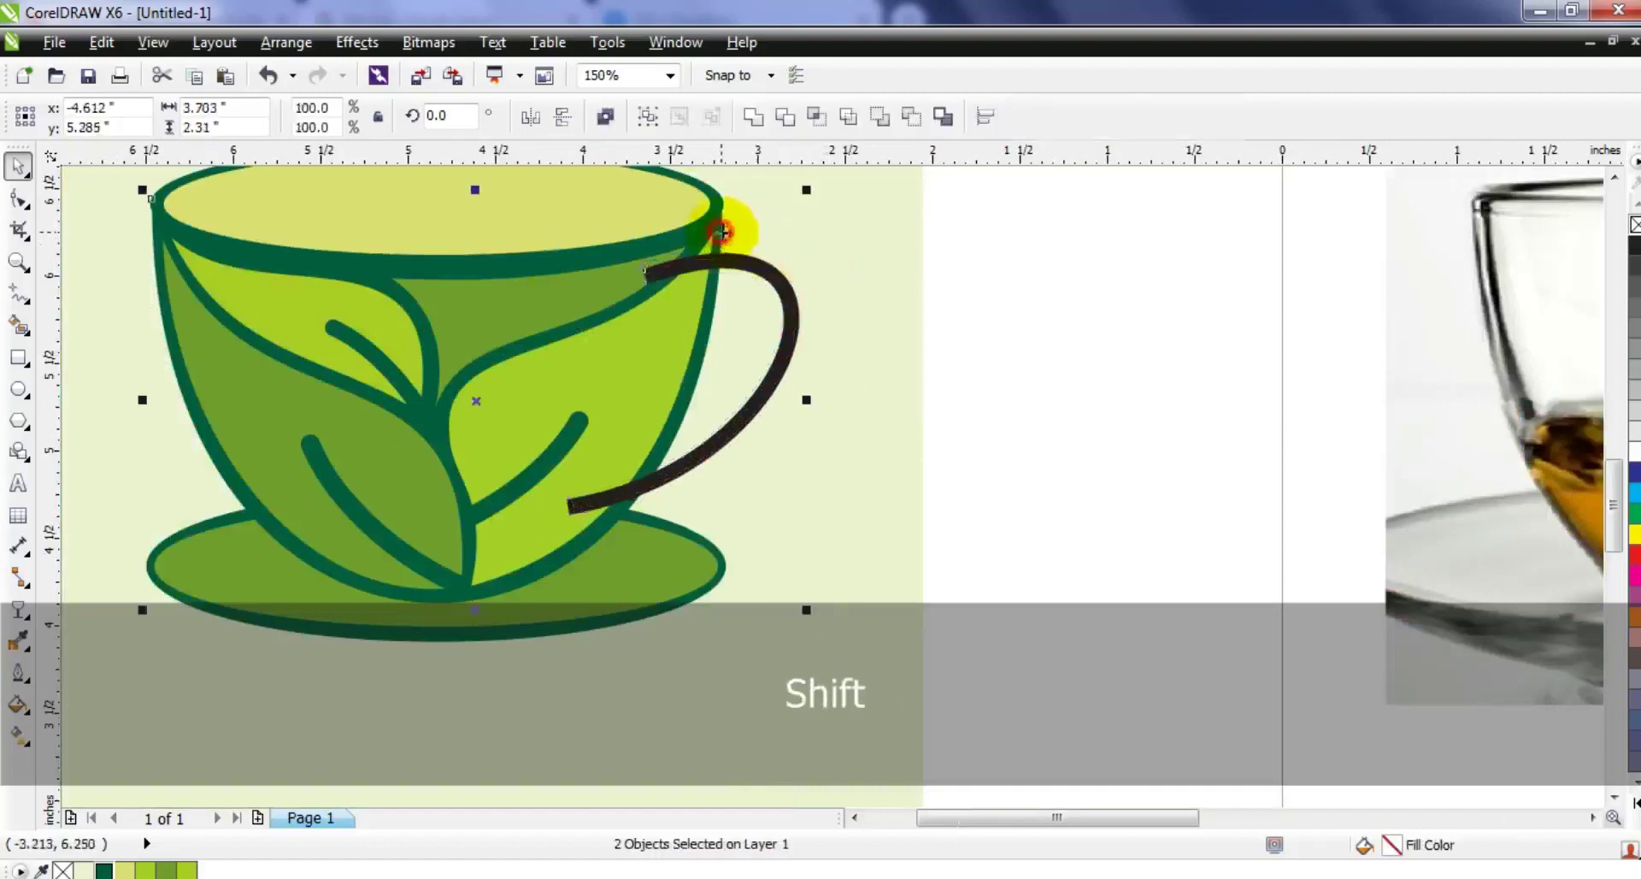
{"action": "left_click", "coordinate": [751, 118]}
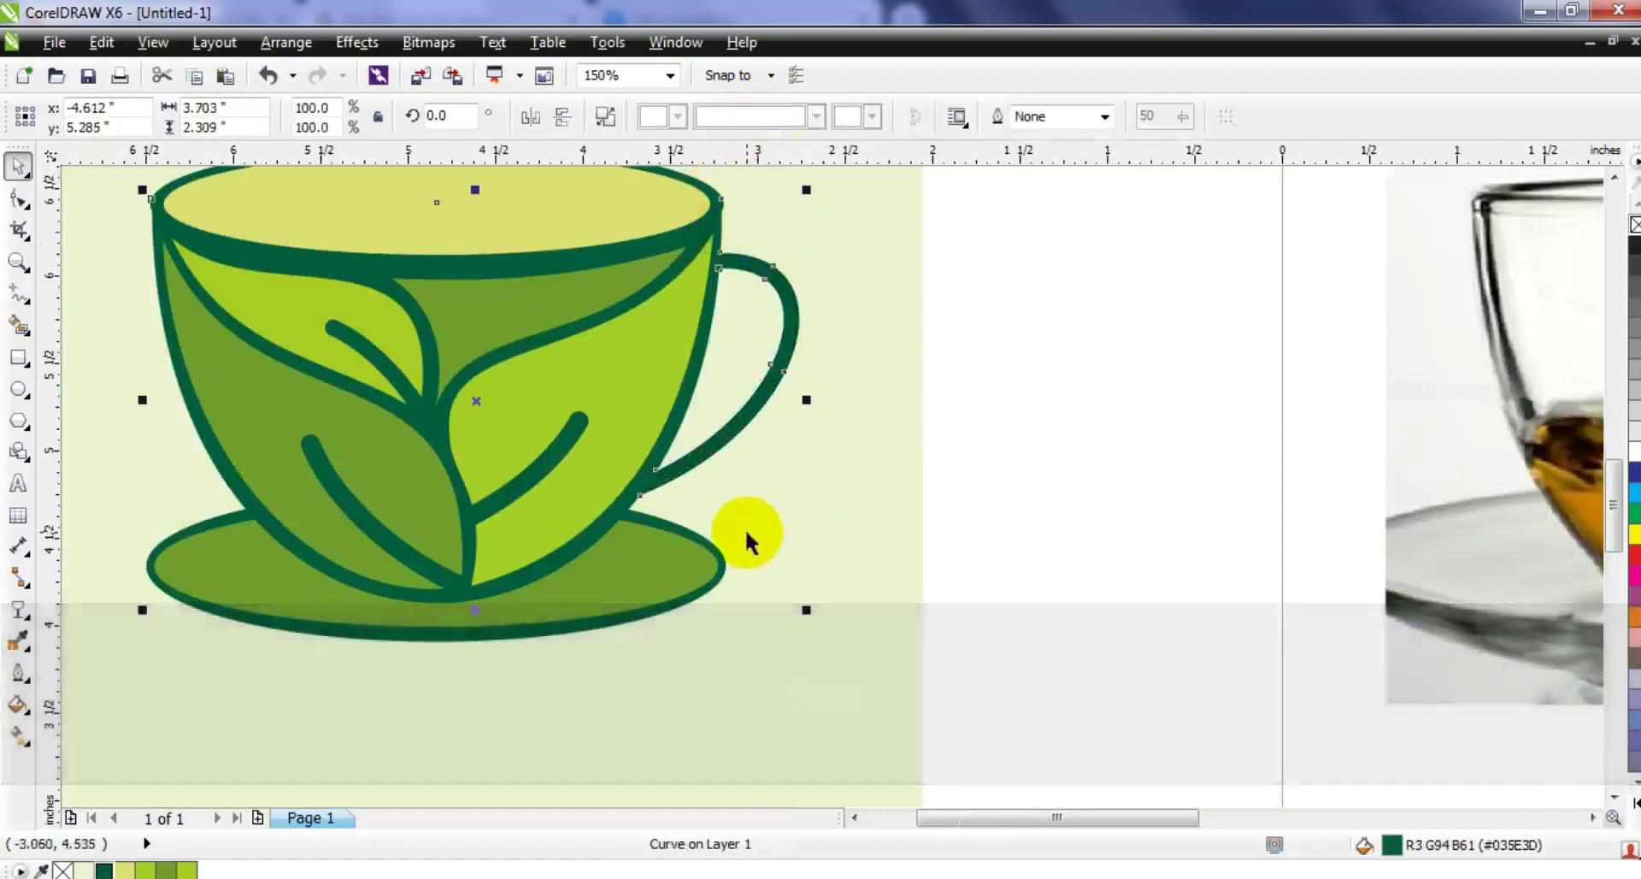
{"action": "key", "text": "F3"}
{"action": "key", "text": "Escape"}
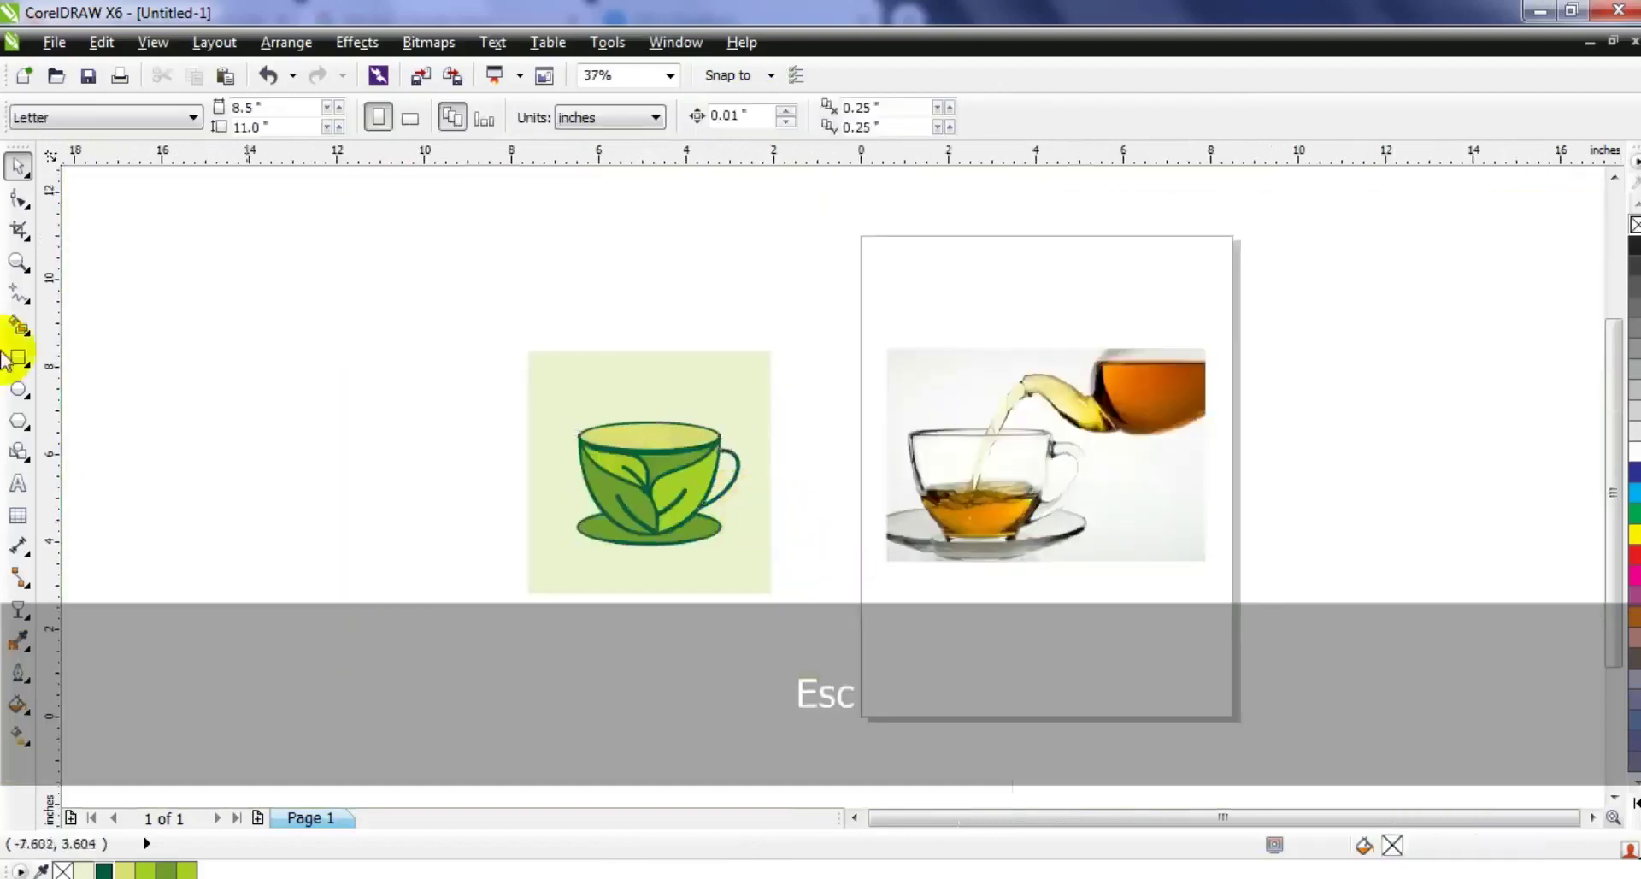
Draw an ellipse about 1.76 × 0.35 in on the saucer under the cup's base and fill it with dark green #035E3D.
{"action": "left_click", "coordinate": [18, 261]}
{"action": "left_click_drag", "start_coordinate": [449, 323], "coordinate": [1285, 609]}
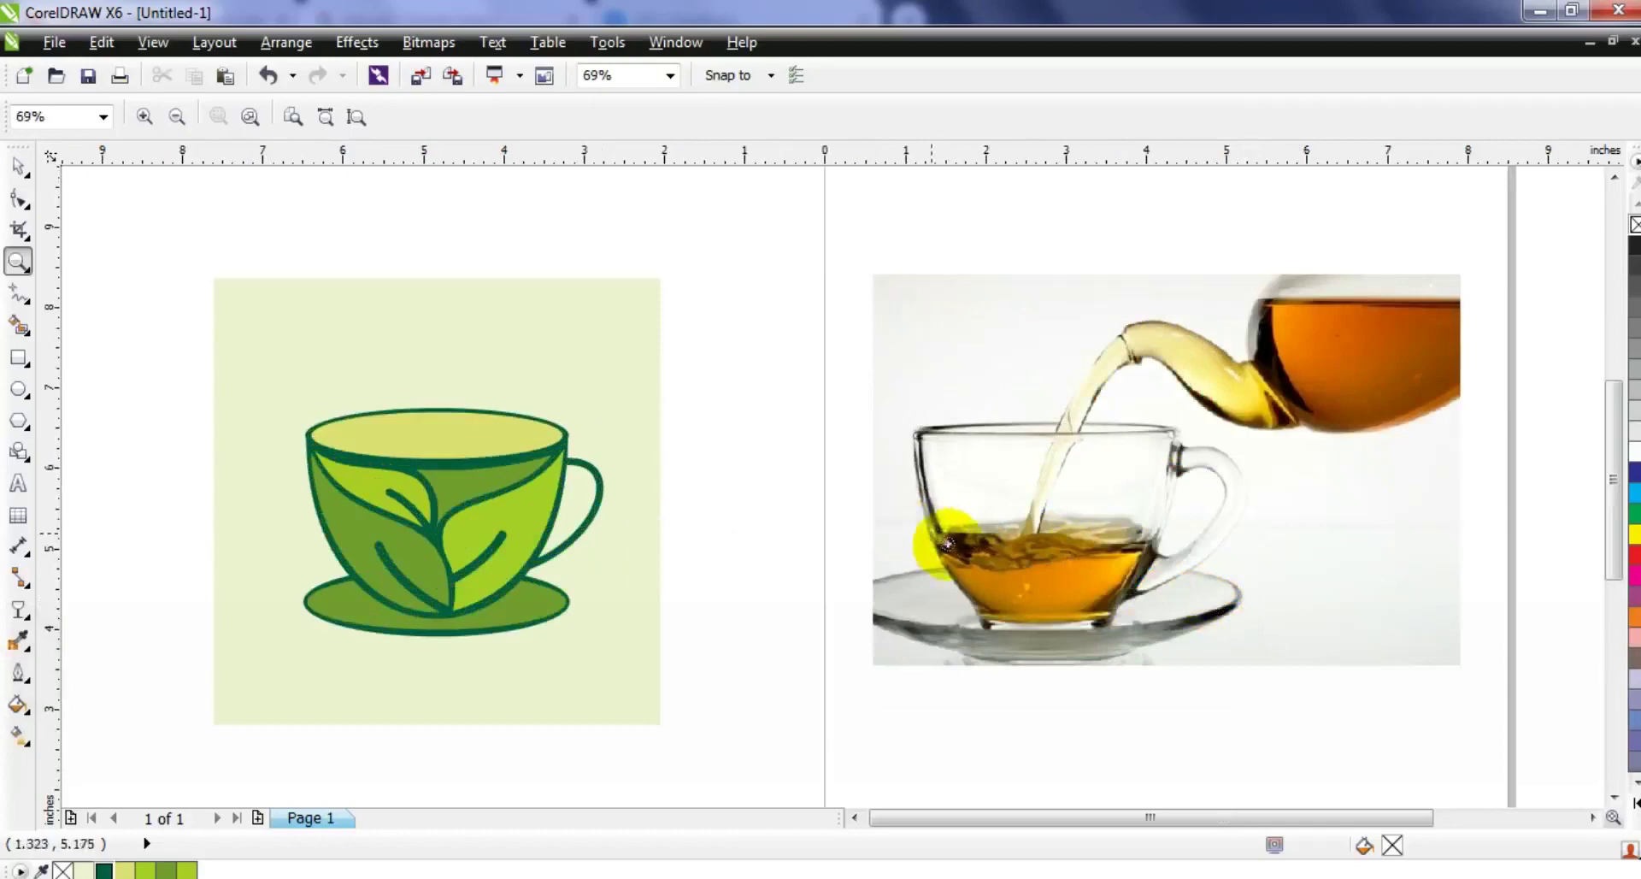
{"action": "left_click_drag", "start_coordinate": [248, 550], "coordinate": [733, 670]}
{"action": "left_click", "coordinate": [18, 387]}
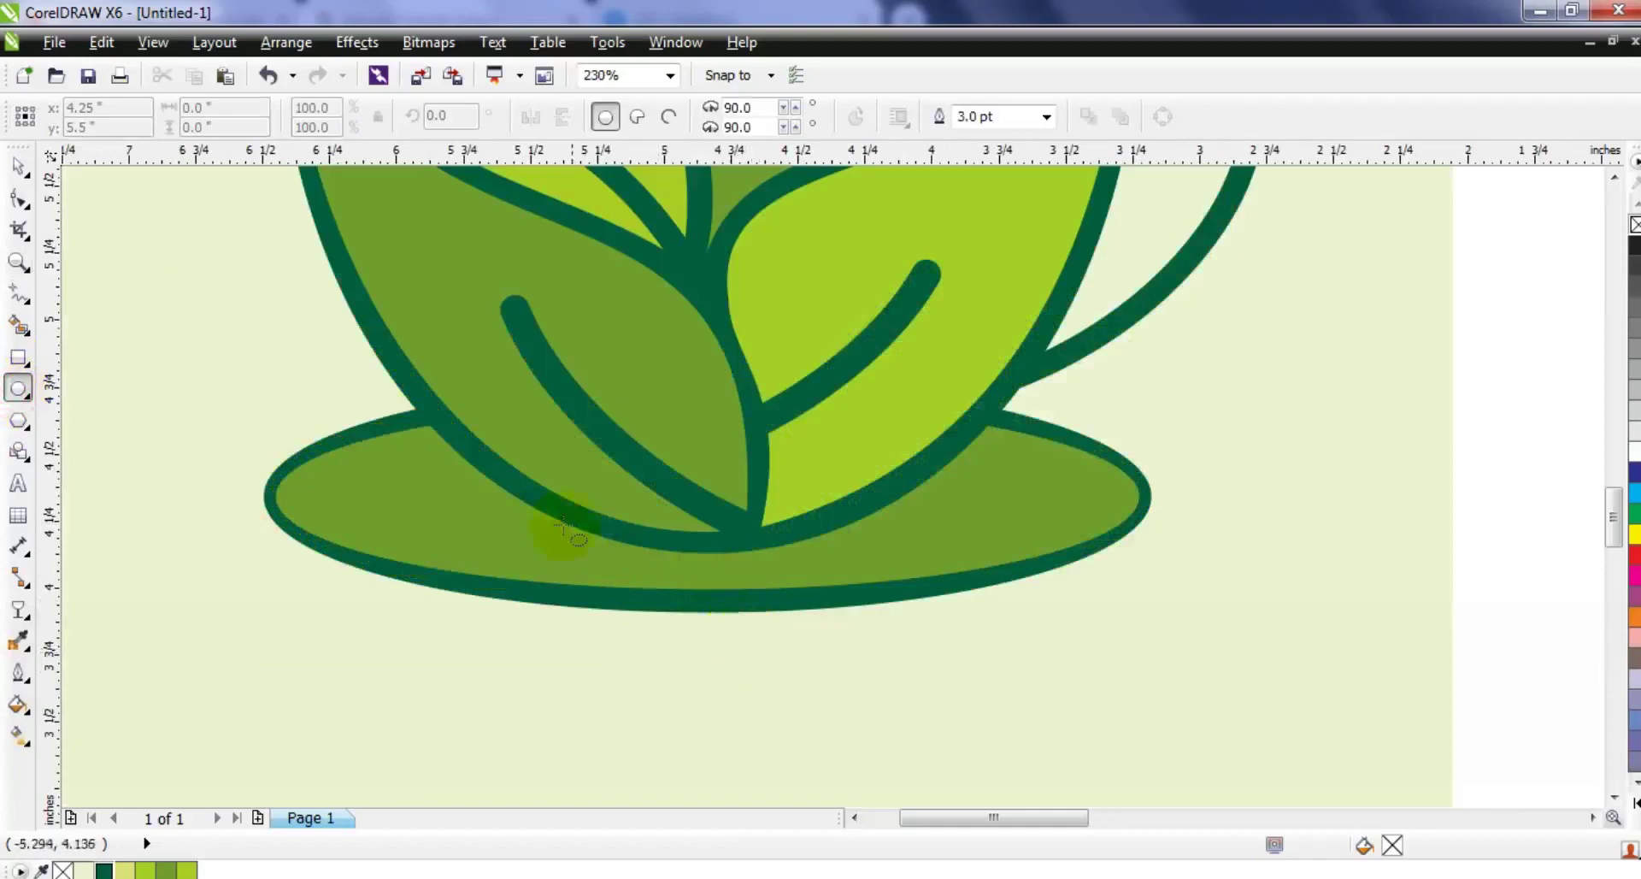
{"action": "left_click_drag", "start_coordinate": [459, 480], "coordinate": [933, 574]}
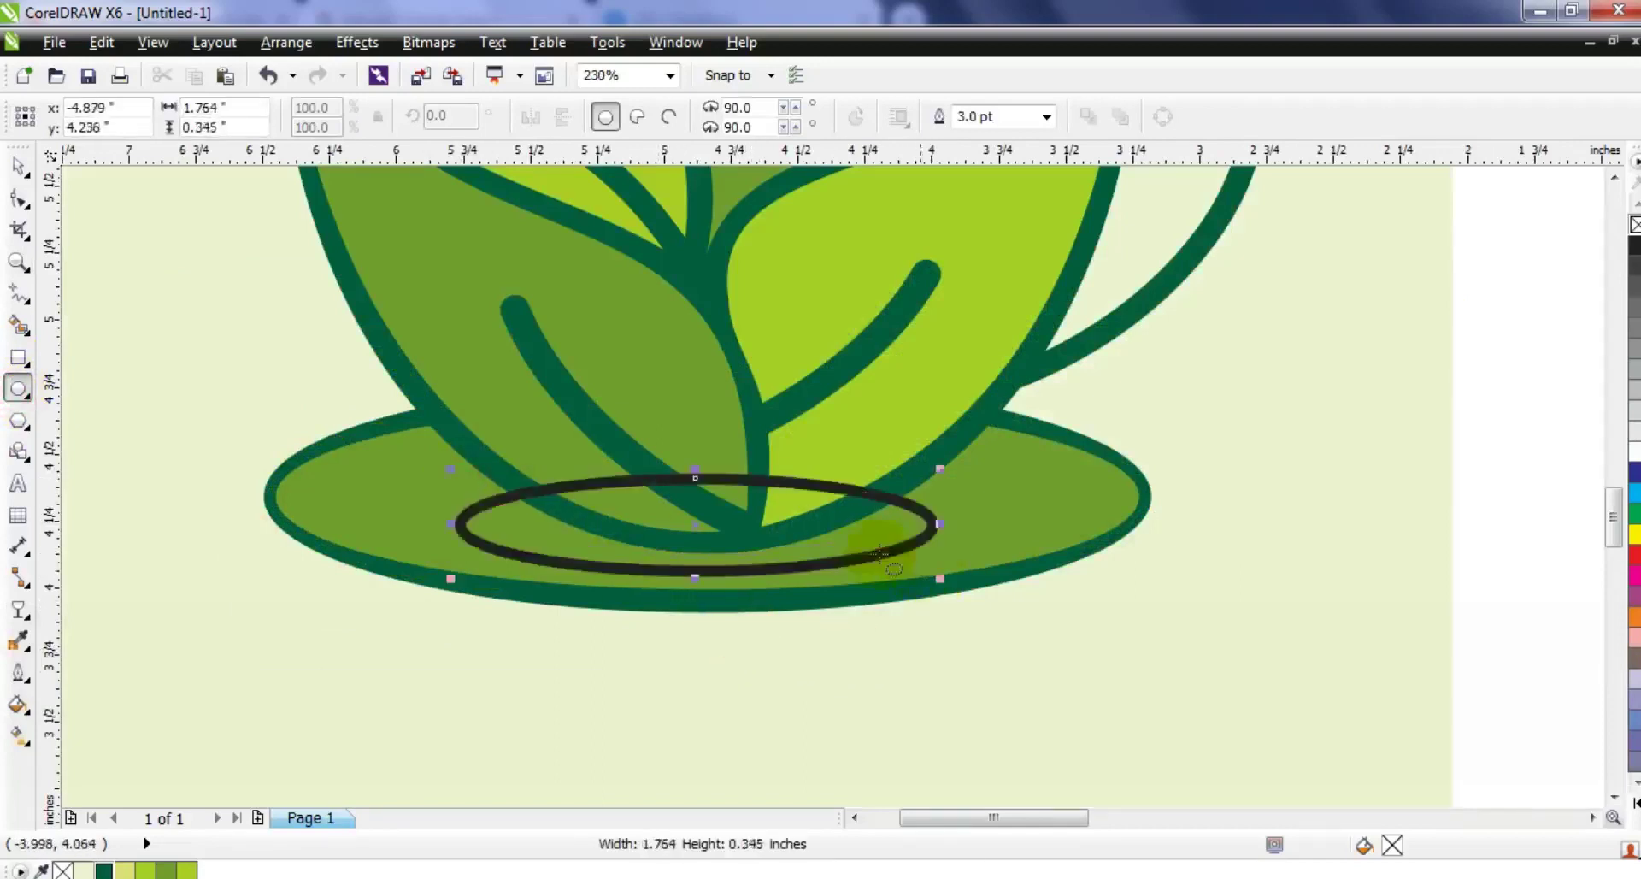
{"action": "left_click", "coordinate": [18, 166]}
{"action": "left_click", "coordinate": [103, 870]}
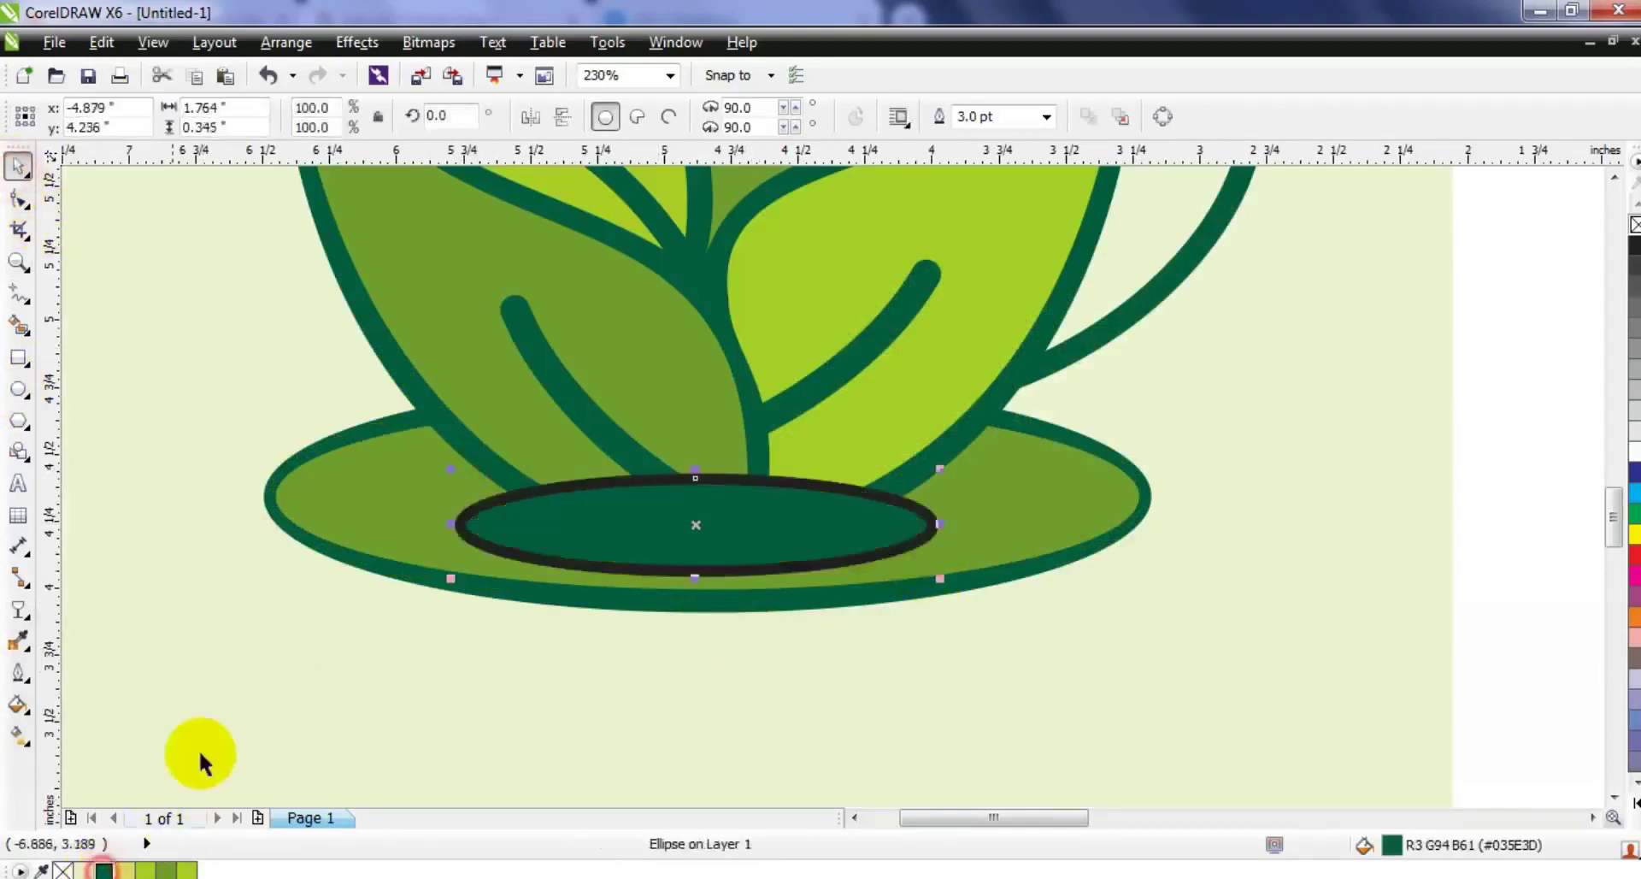
Place the dark green ellipse behind the cup without an outline and centre it horizontally on the saucer.
{"action": "key", "text": "ctrl+Page_Down"}
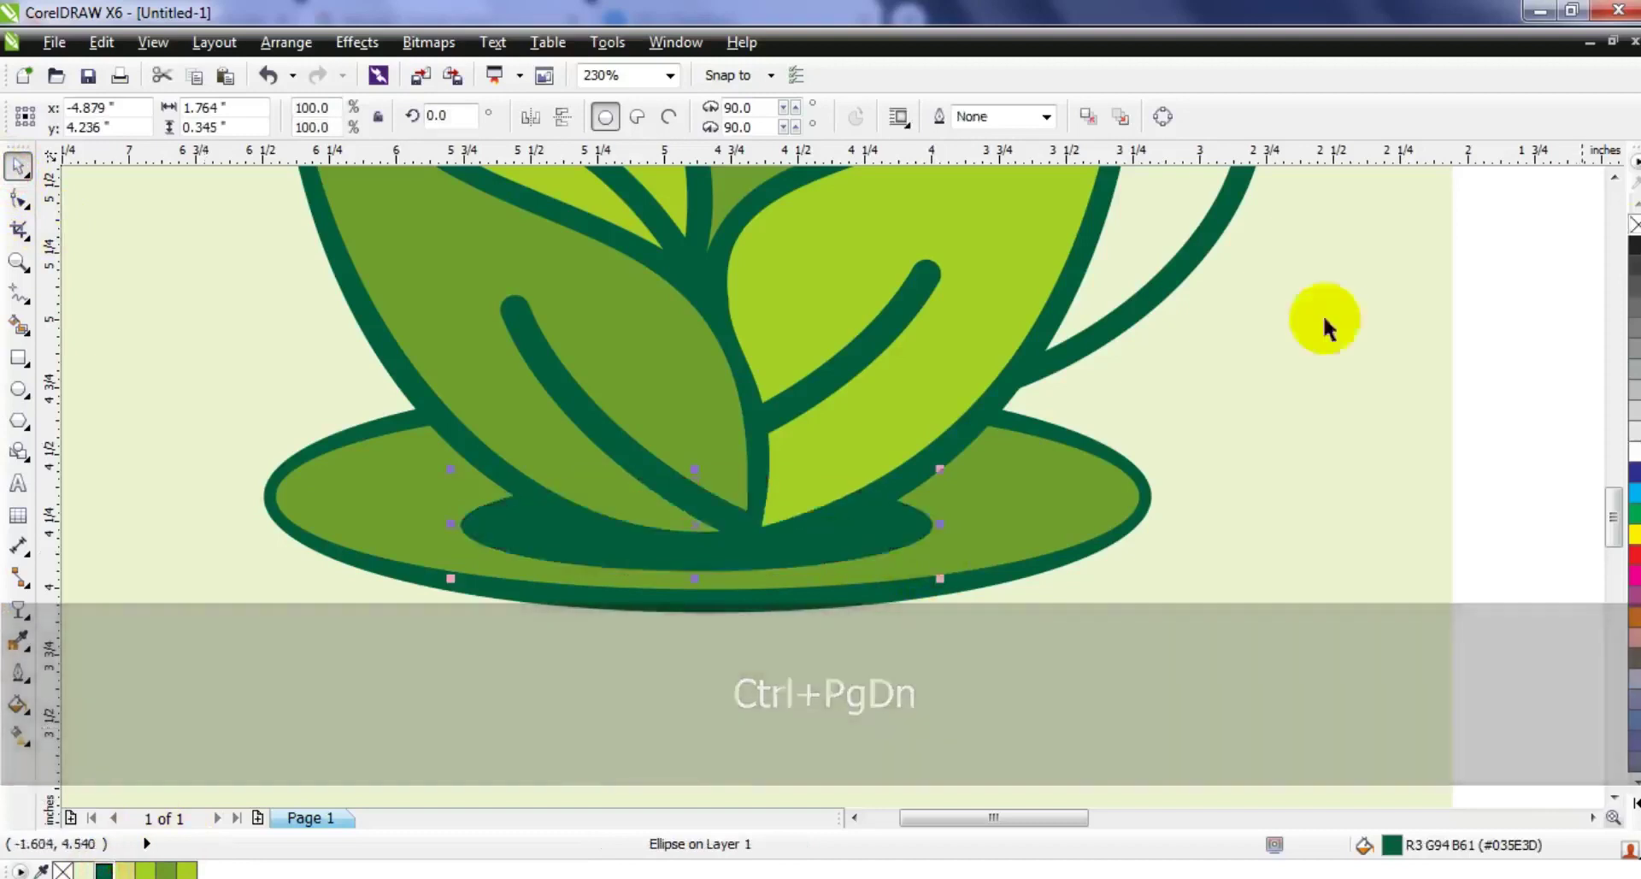
{"action": "left_click", "coordinate": [937, 458], "text": "shift"}
{"action": "key", "text": "c"}
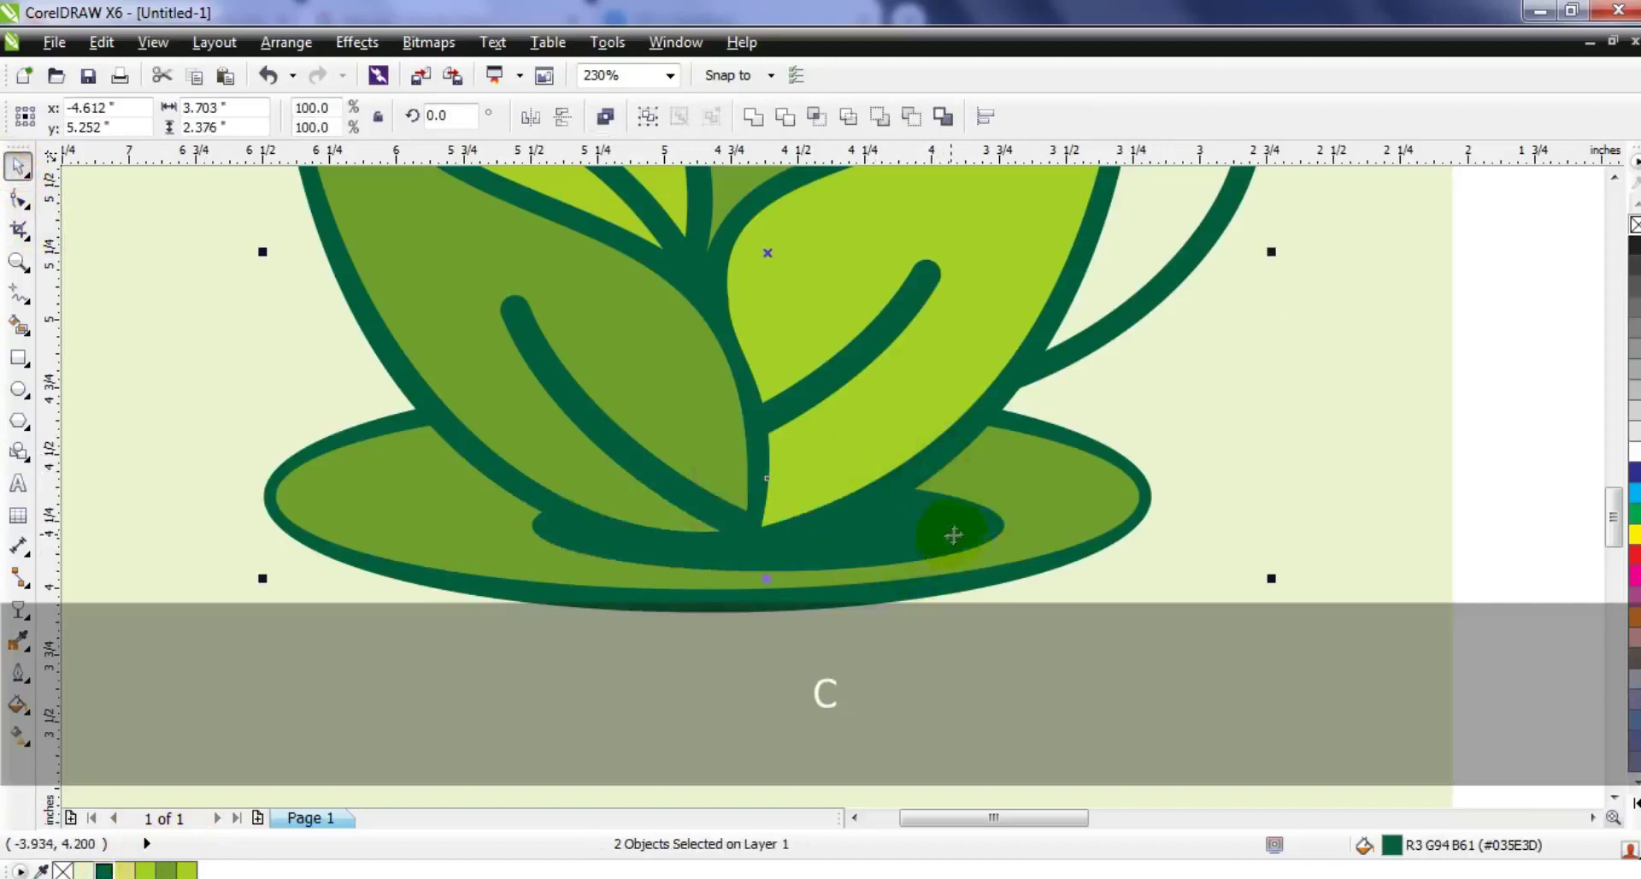
{"action": "key", "text": "Escape"}
{"action": "left_click", "coordinate": [951, 539]}
{"action": "left_click", "coordinate": [861, 576], "text": "shift"}
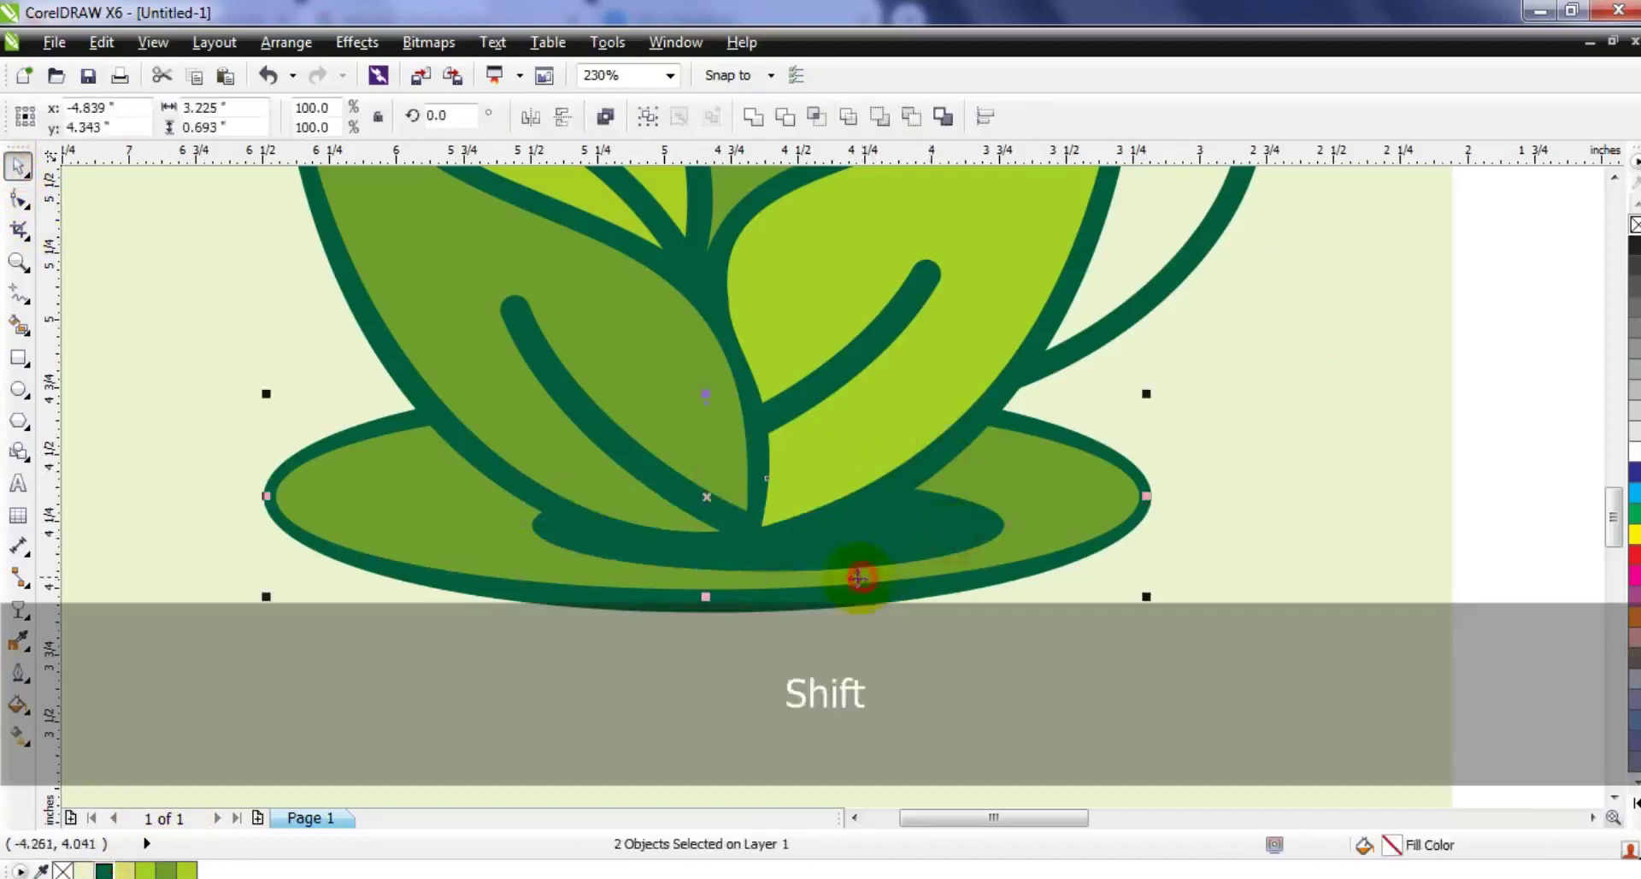
{"action": "key", "text": "c"}
{"action": "key", "text": "Escape"}
Add a smaller concentric copy of the ellipse, about 1.52 × 0.265 in, filled with #719D2E and placed behind the cup's base.
{"action": "left_click", "coordinate": [865, 547]}
{"action": "left_click_drag", "start_coordinate": [953, 580], "coordinate": [939, 584]}
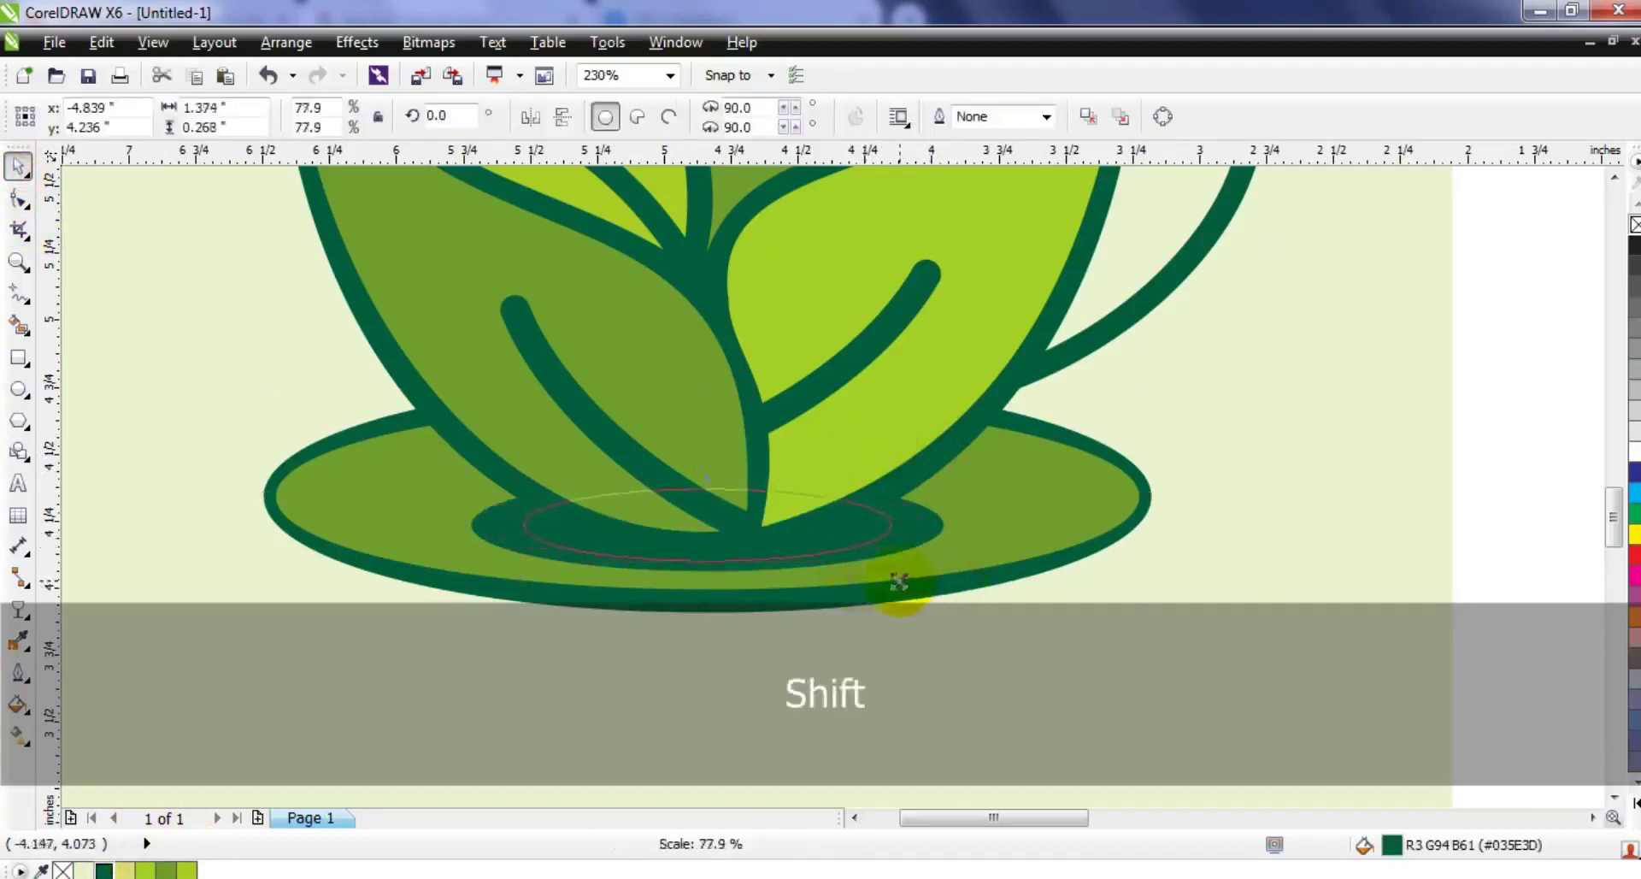
{"action": "left_click_drag", "start_coordinate": [806, 586], "coordinate": [803, 585]}
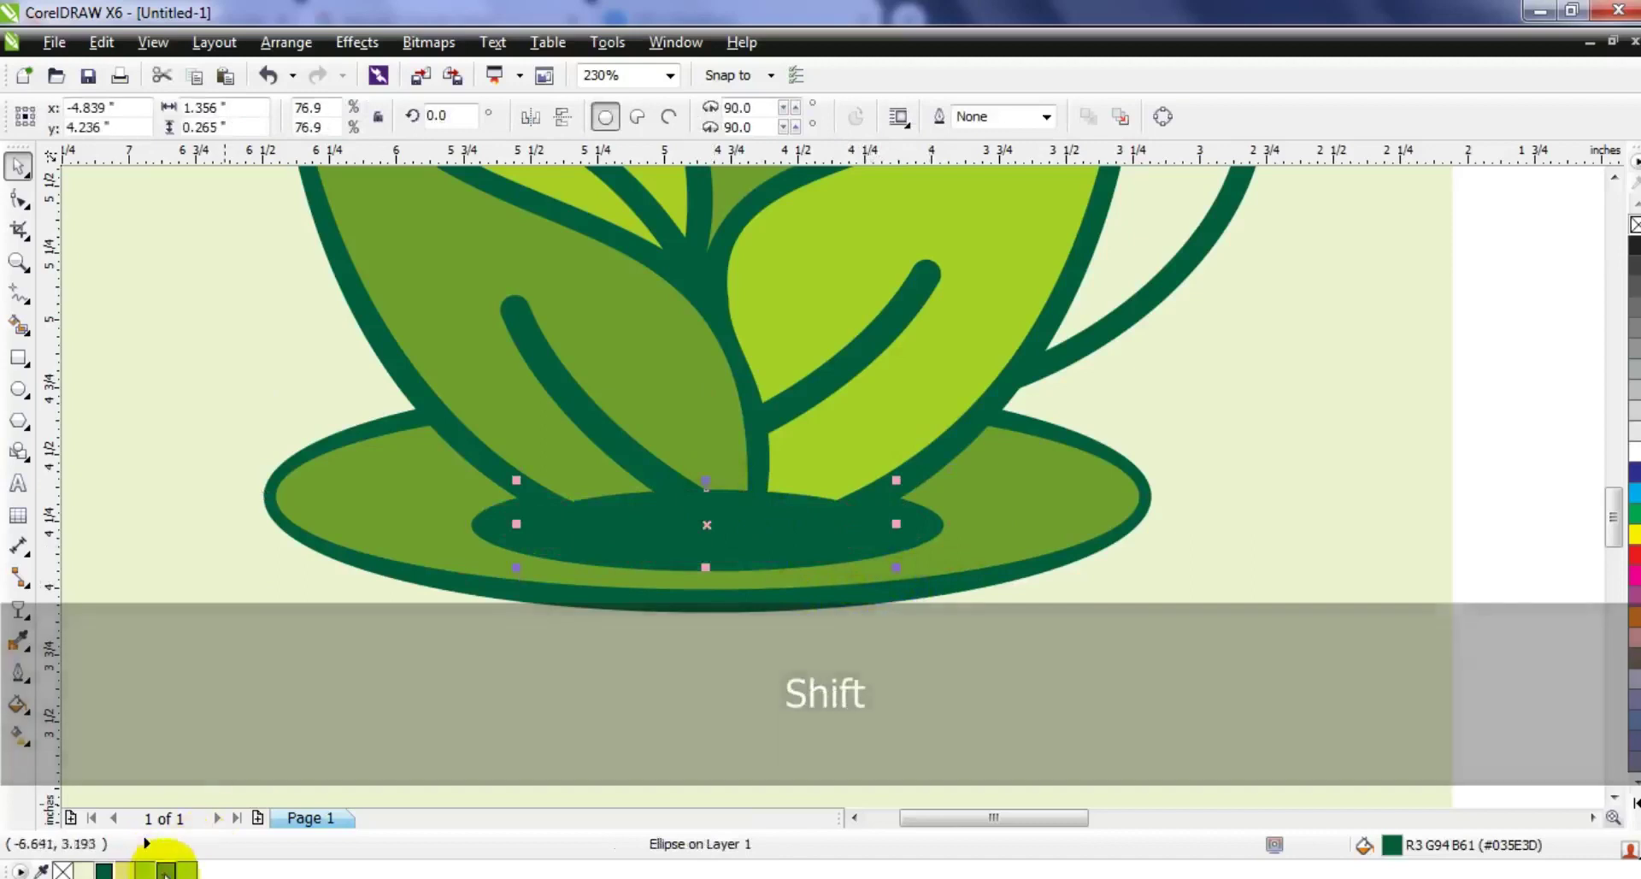
{"action": "left_click", "coordinate": [165, 870]}
{"action": "key", "text": "ctrl+Page_Down"}
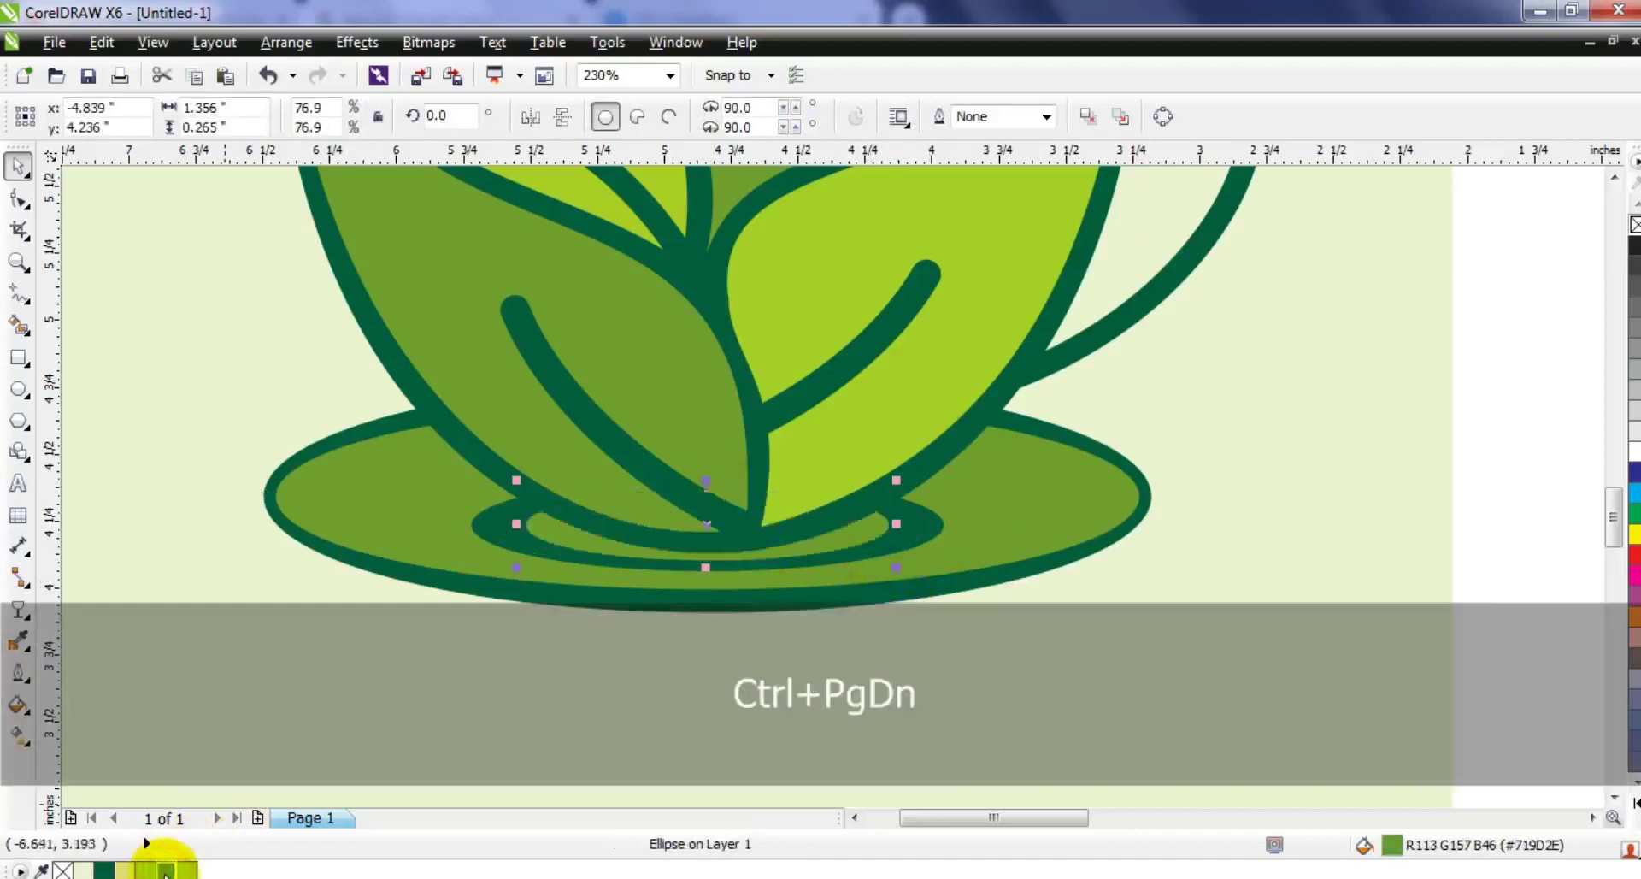
{"action": "key", "text": "ctrl+Page_Up"}
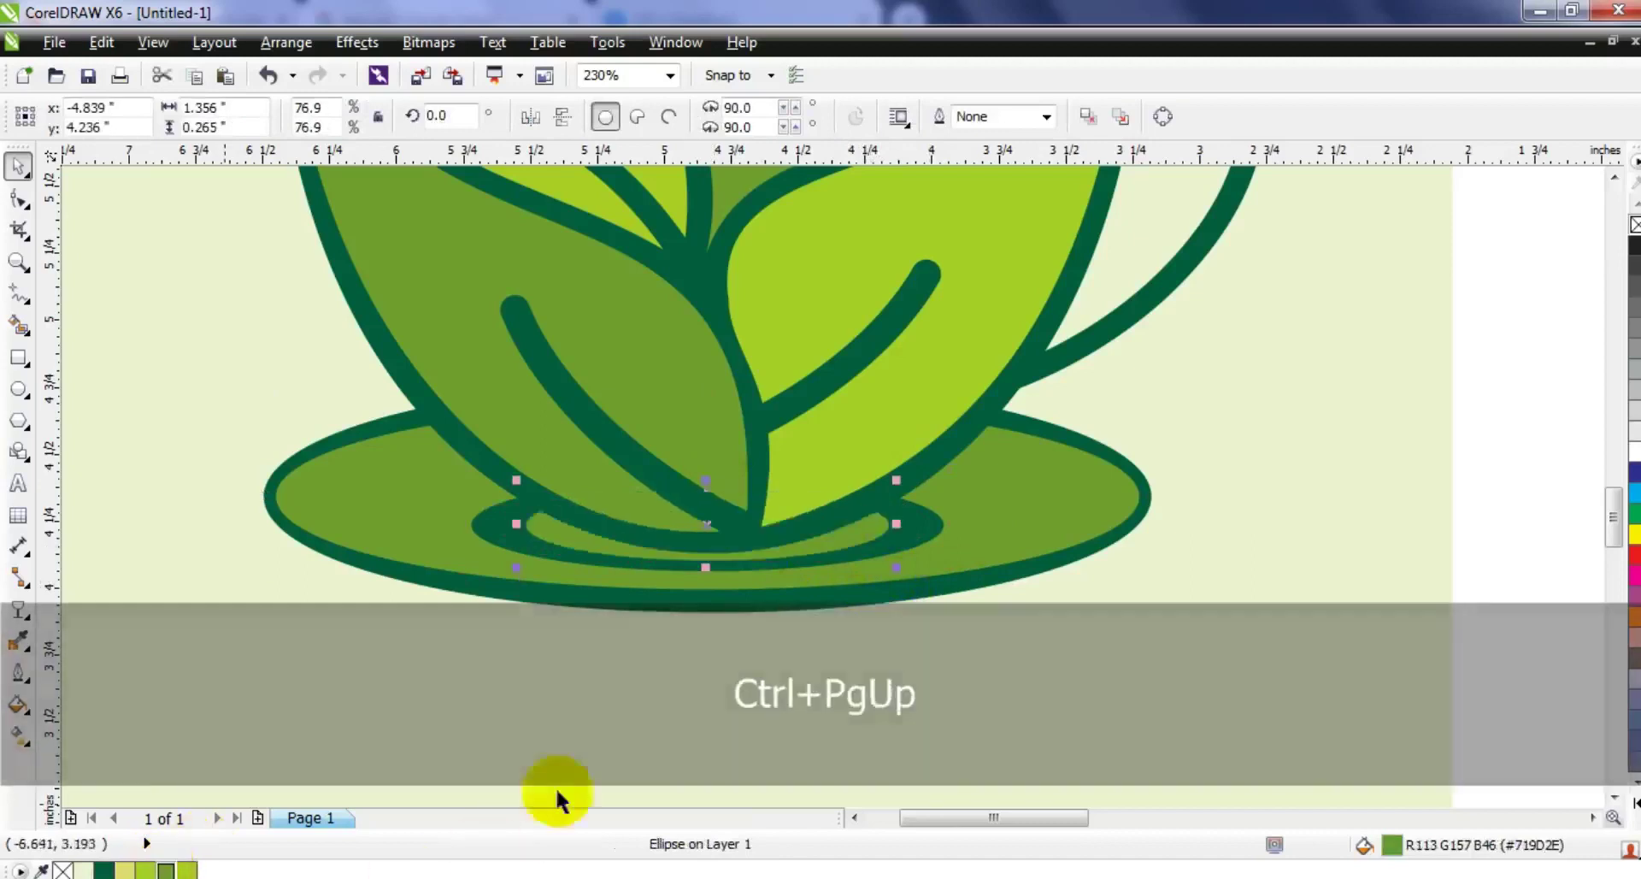
{"action": "left_click_drag", "start_coordinate": [896, 523], "coordinate": [900, 522]}
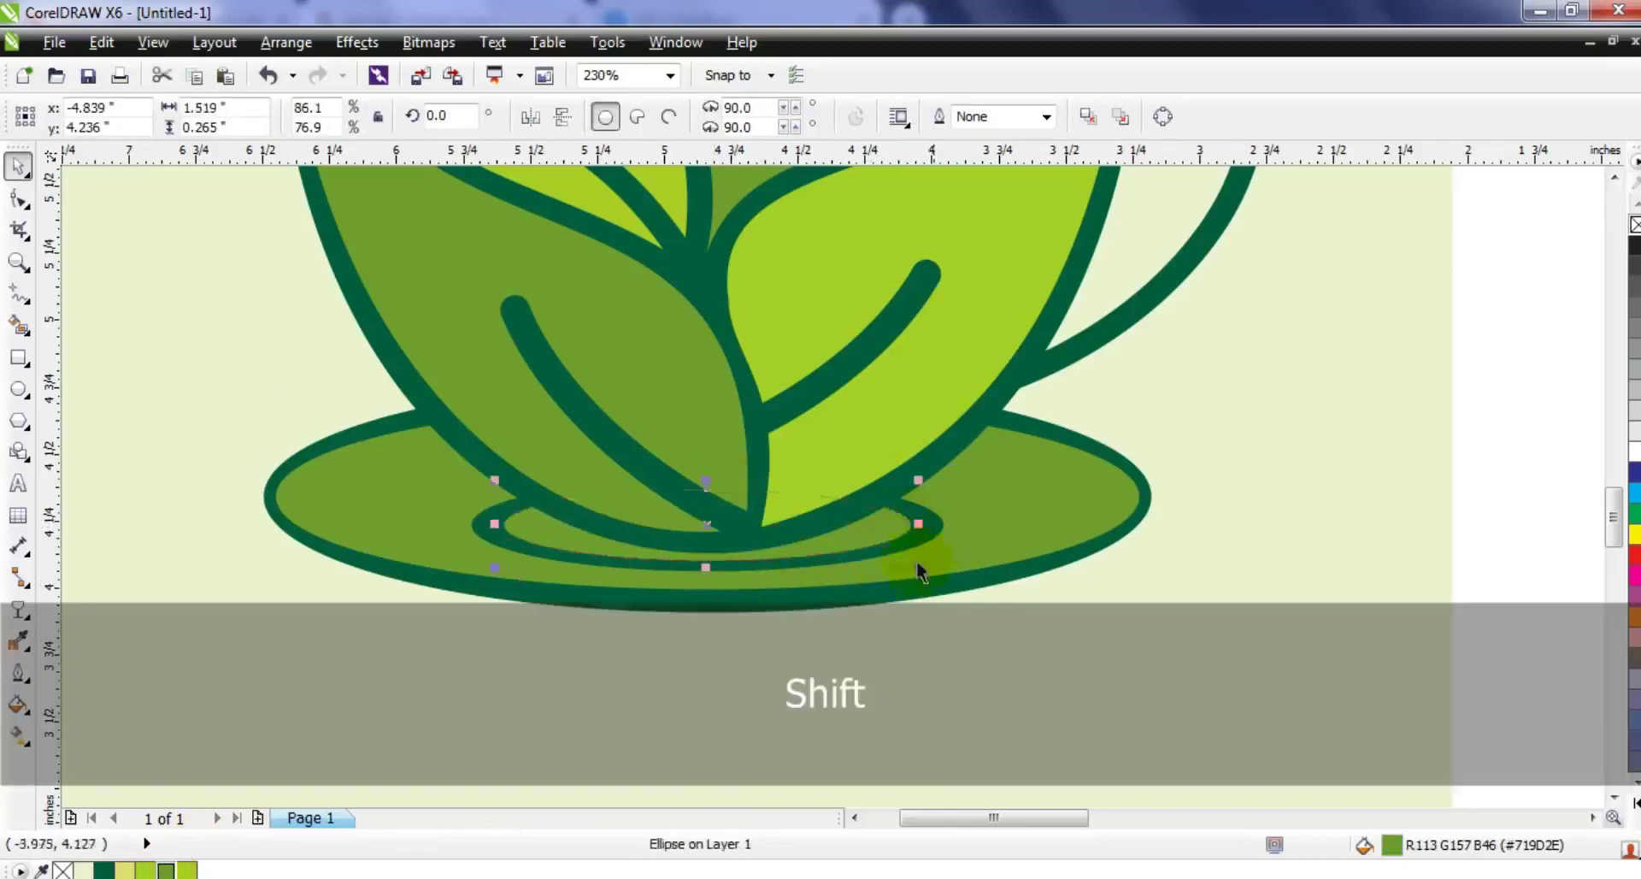
Draw a vertical straight line about 1 in long, closed back onto its start, on the pale square above the cup's left rim.
{"action": "key", "text": "F3"}
{"action": "key", "text": "F3"}
{"action": "left_click", "coordinate": [336, 498]}
{"action": "key", "text": "Escape"}
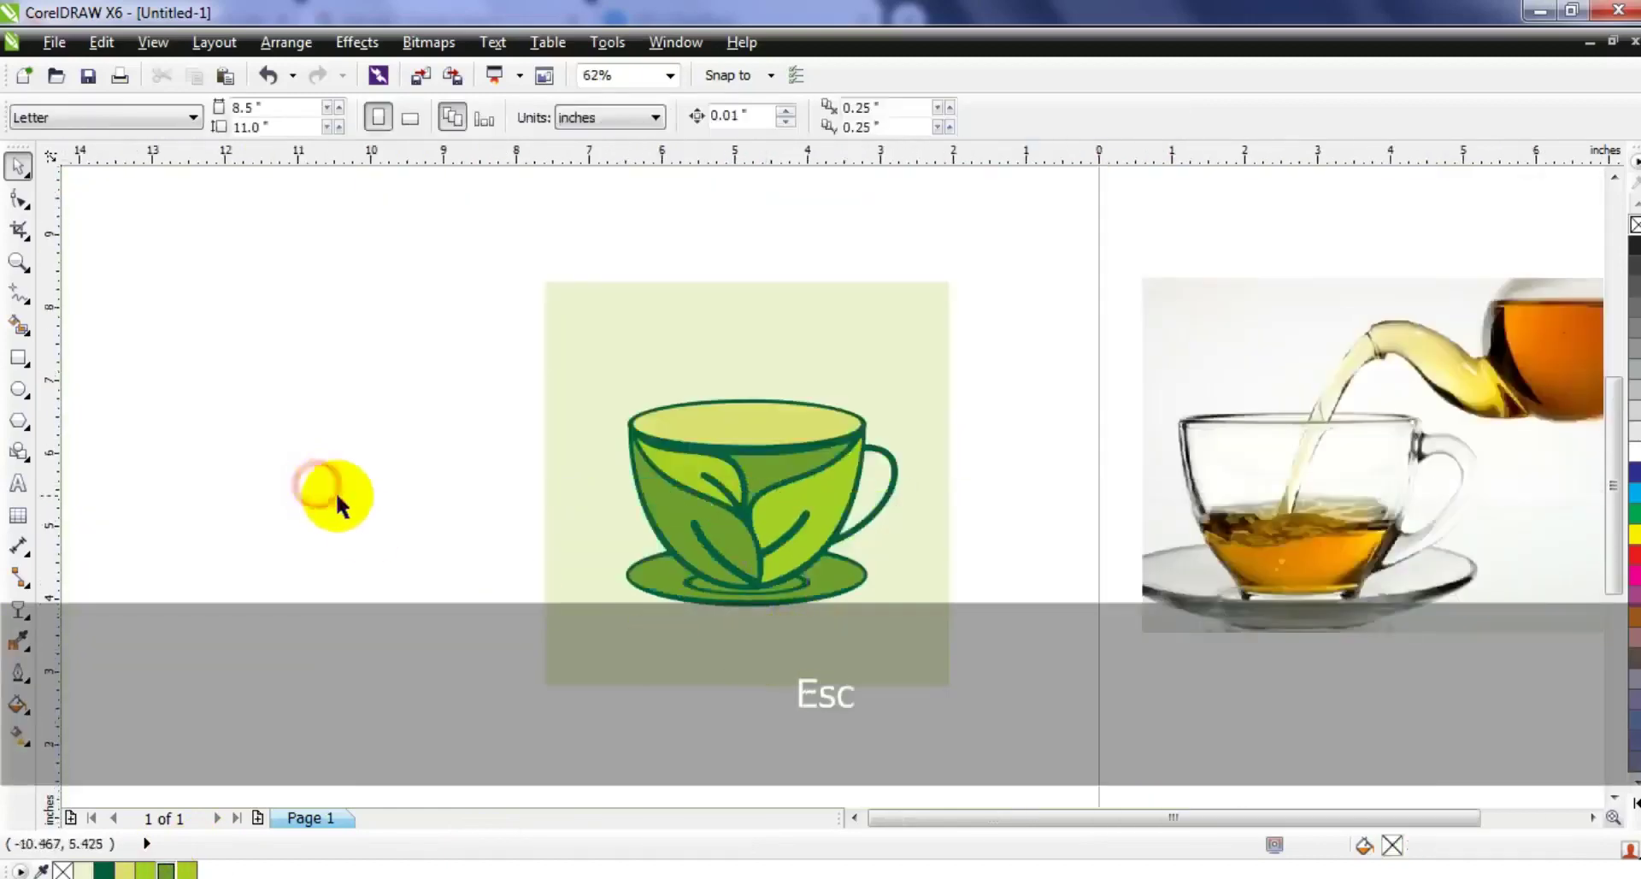
{"action": "left_click", "coordinate": [18, 261]}
{"action": "left_click_drag", "start_coordinate": [480, 242], "coordinate": [1114, 586]}
{"action": "left_click", "coordinate": [18, 295]}
{"action": "left_click", "coordinate": [524, 308]}
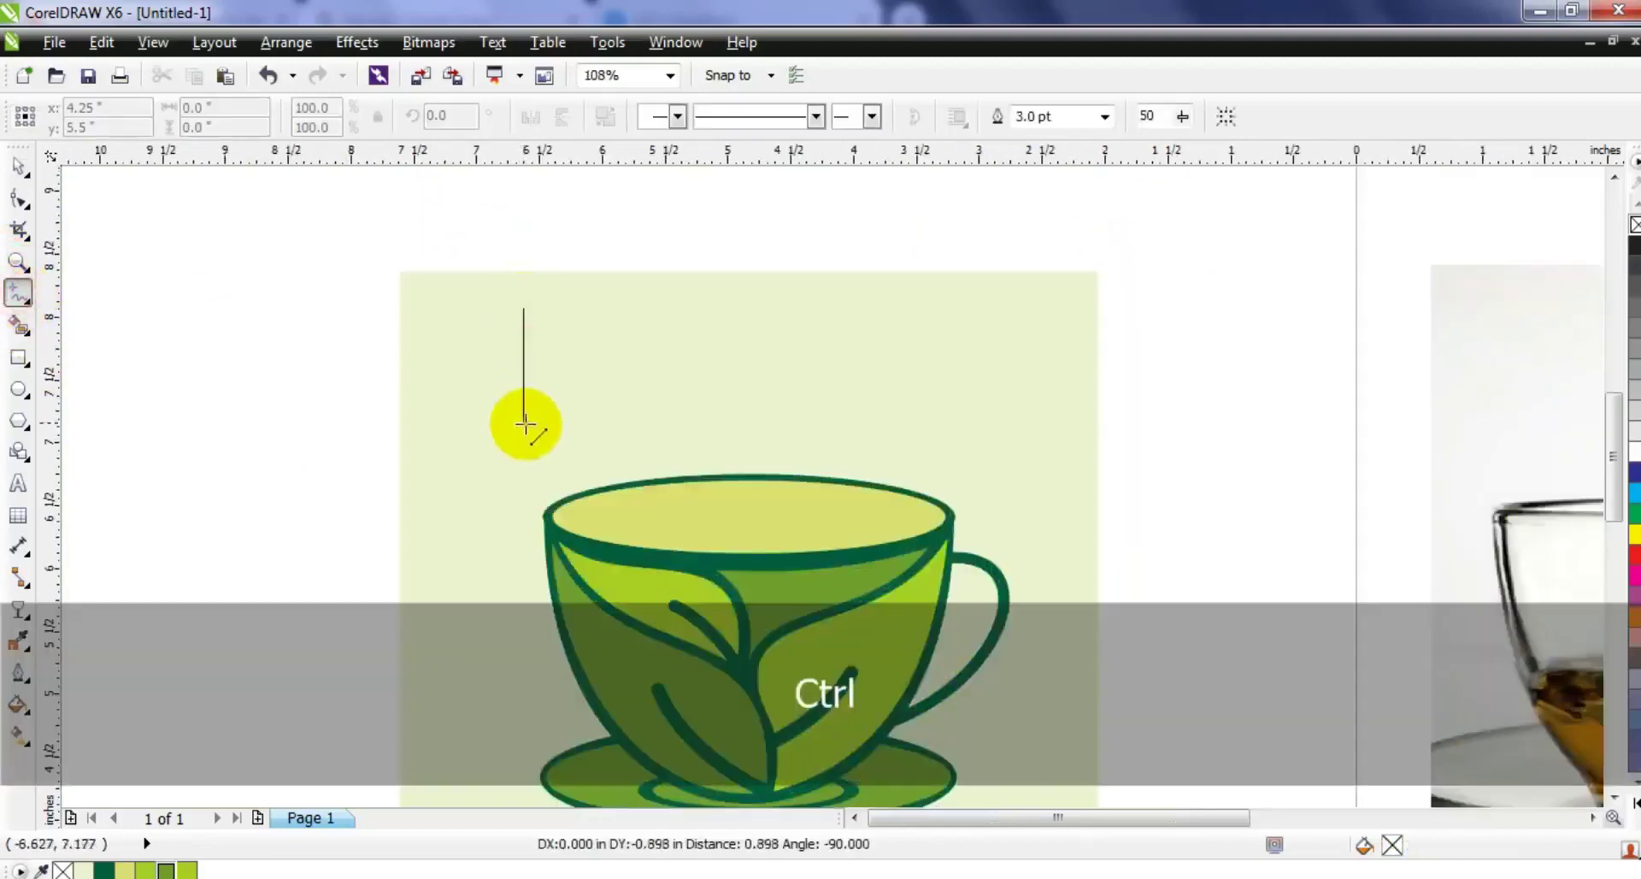
{"action": "left_click", "coordinate": [523, 435]}
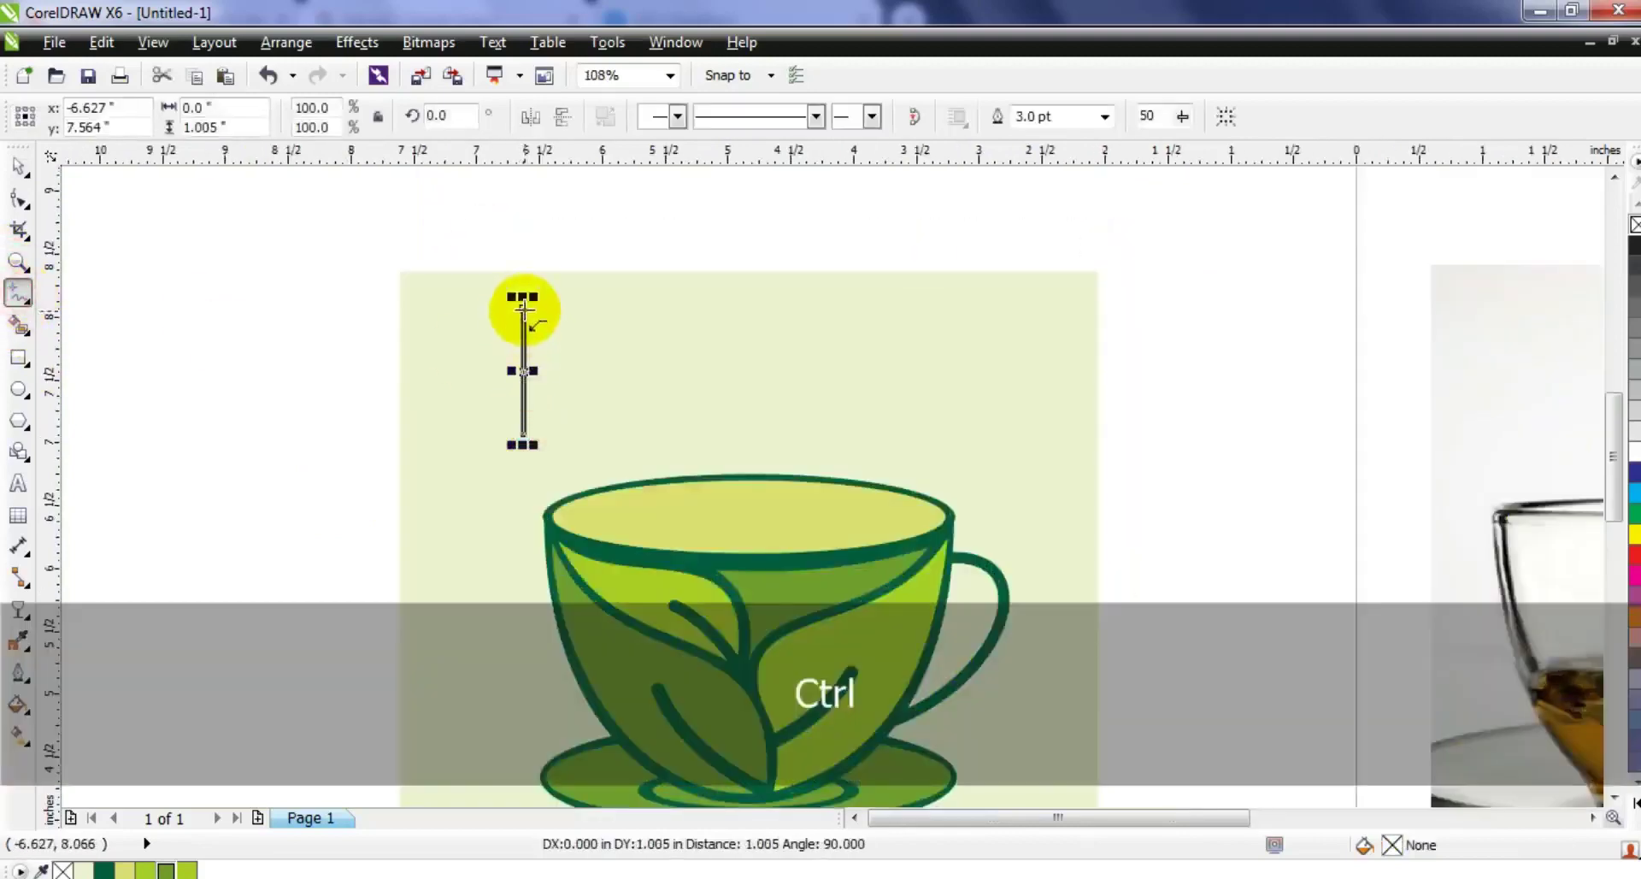
Convert the closed vertical line's segments to curves for shaping a leaf.
{"action": "left_click", "coordinate": [18, 198]}
{"action": "key", "text": "shift+F2"}
{"action": "left_click", "coordinate": [345, 112]}
{"action": "key", "text": "F3"}
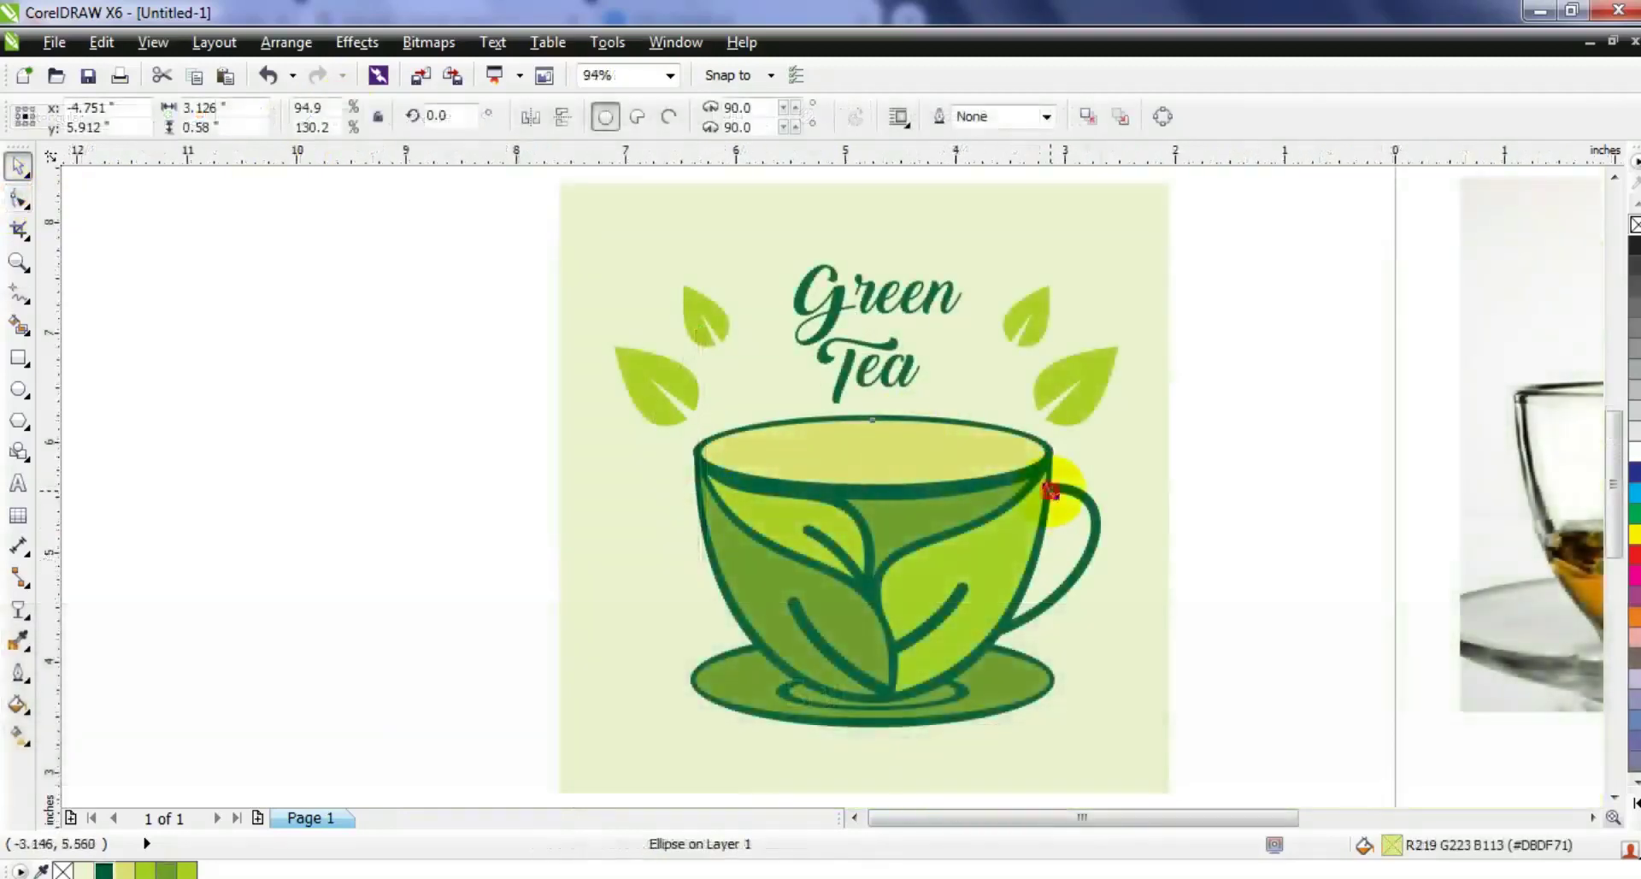
Add a smaller concentric ellipse, about 2.90 × 0.42 in, inside the cup's opening and fill it with green #719D2E.
{"action": "left_click_drag", "start_coordinate": [1058, 492], "coordinate": [949, 489]}
{"action": "left_click_drag", "start_coordinate": [873, 419], "coordinate": [873, 420]}
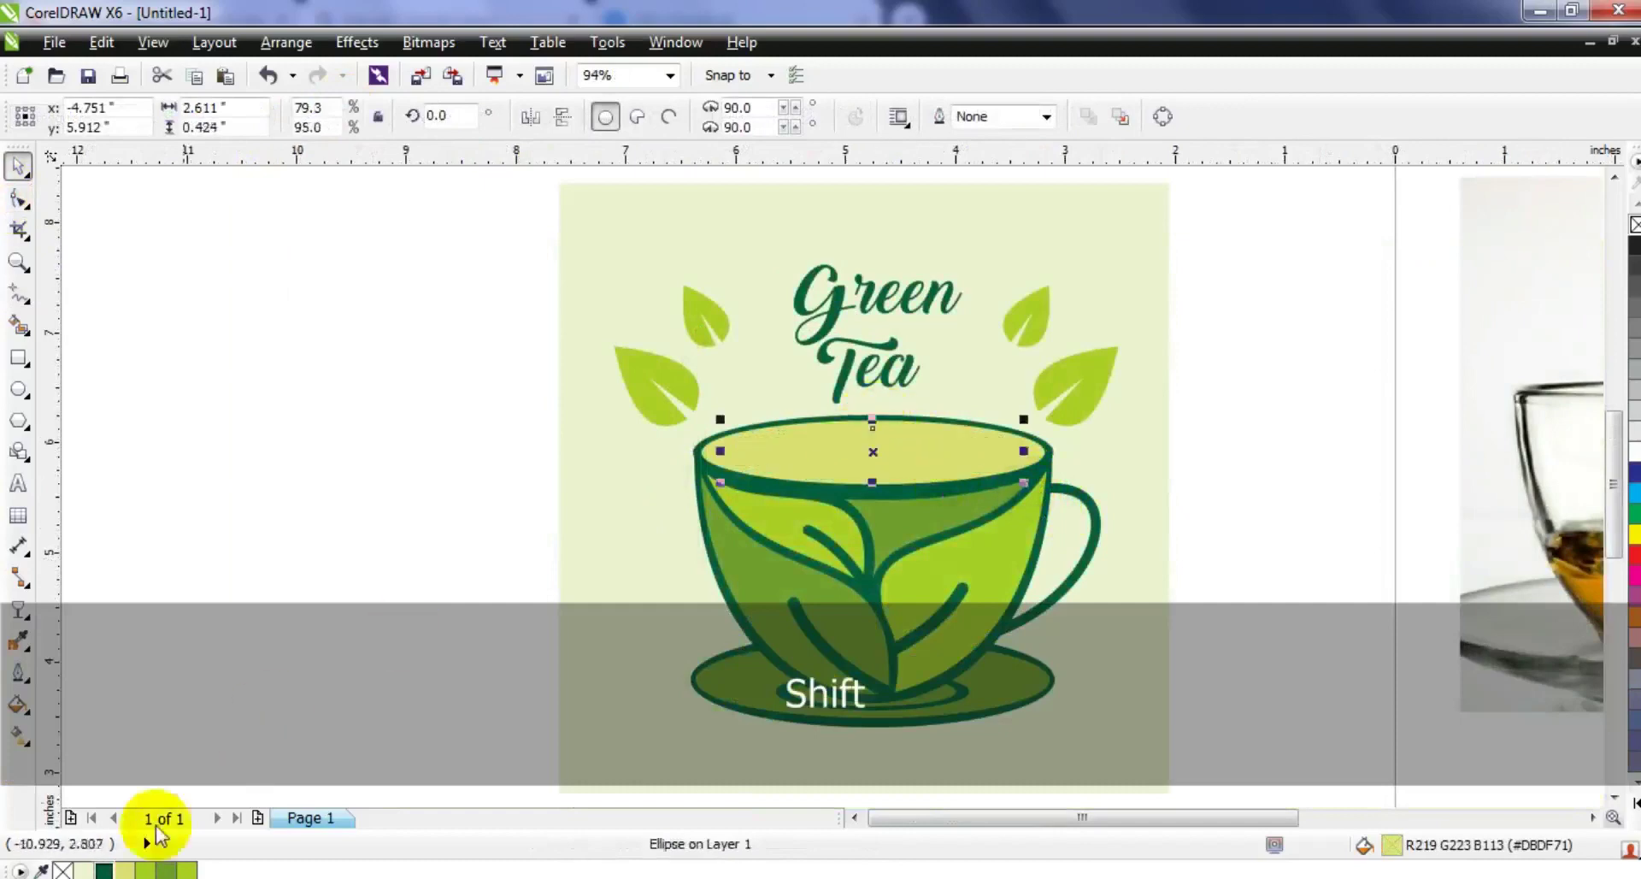
{"action": "left_click", "coordinate": [147, 871]}
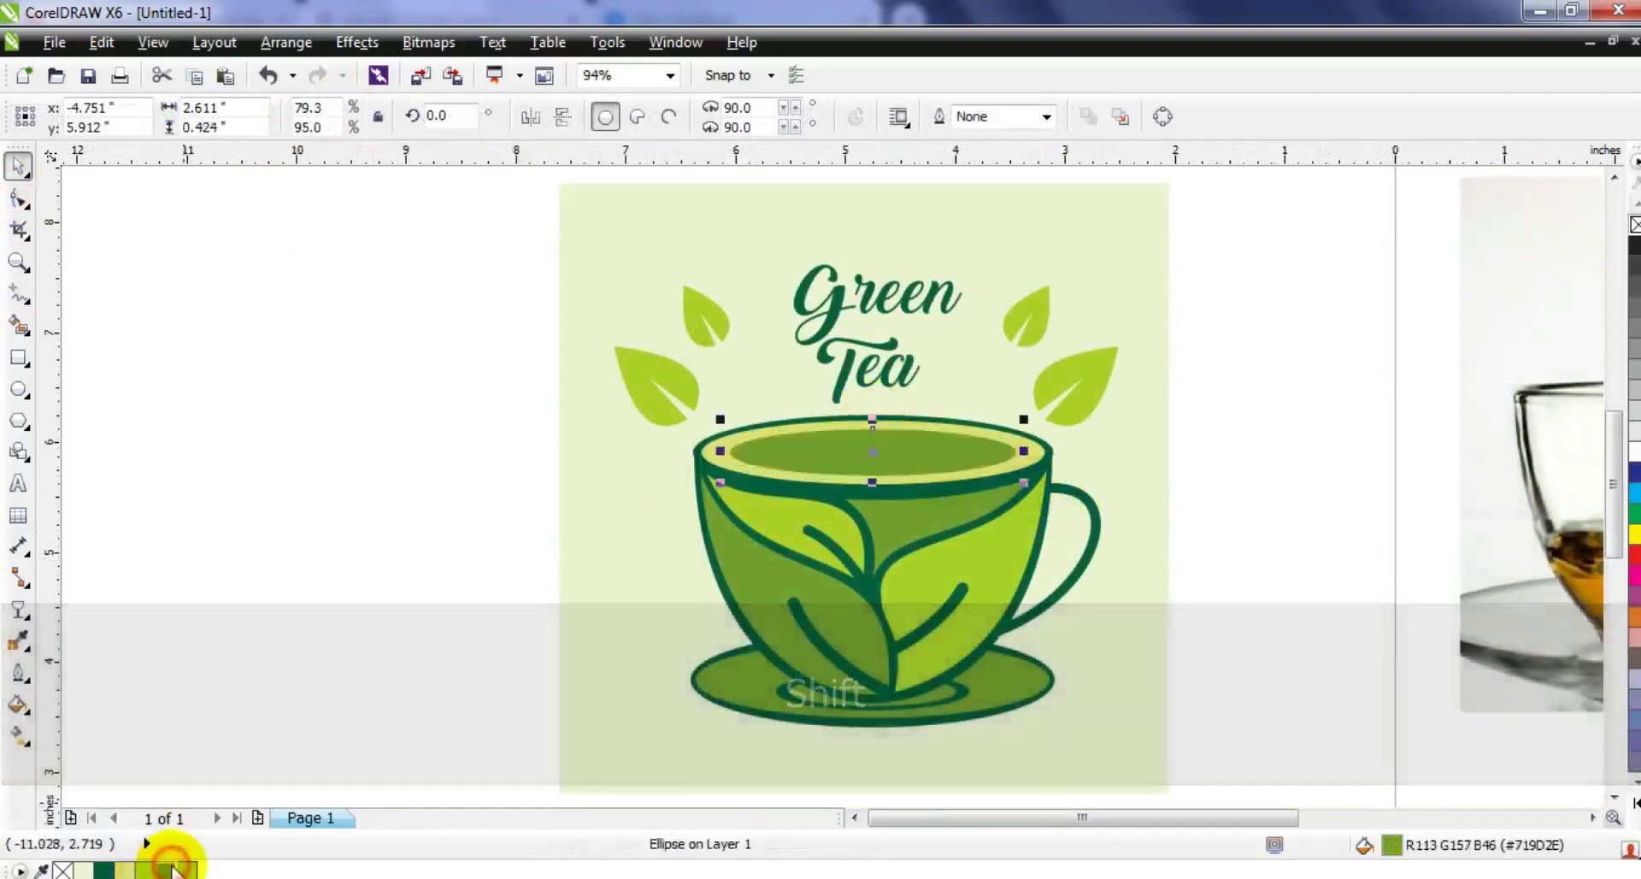
{"action": "left_click_drag", "start_coordinate": [1036, 453], "coordinate": [1040, 451]}
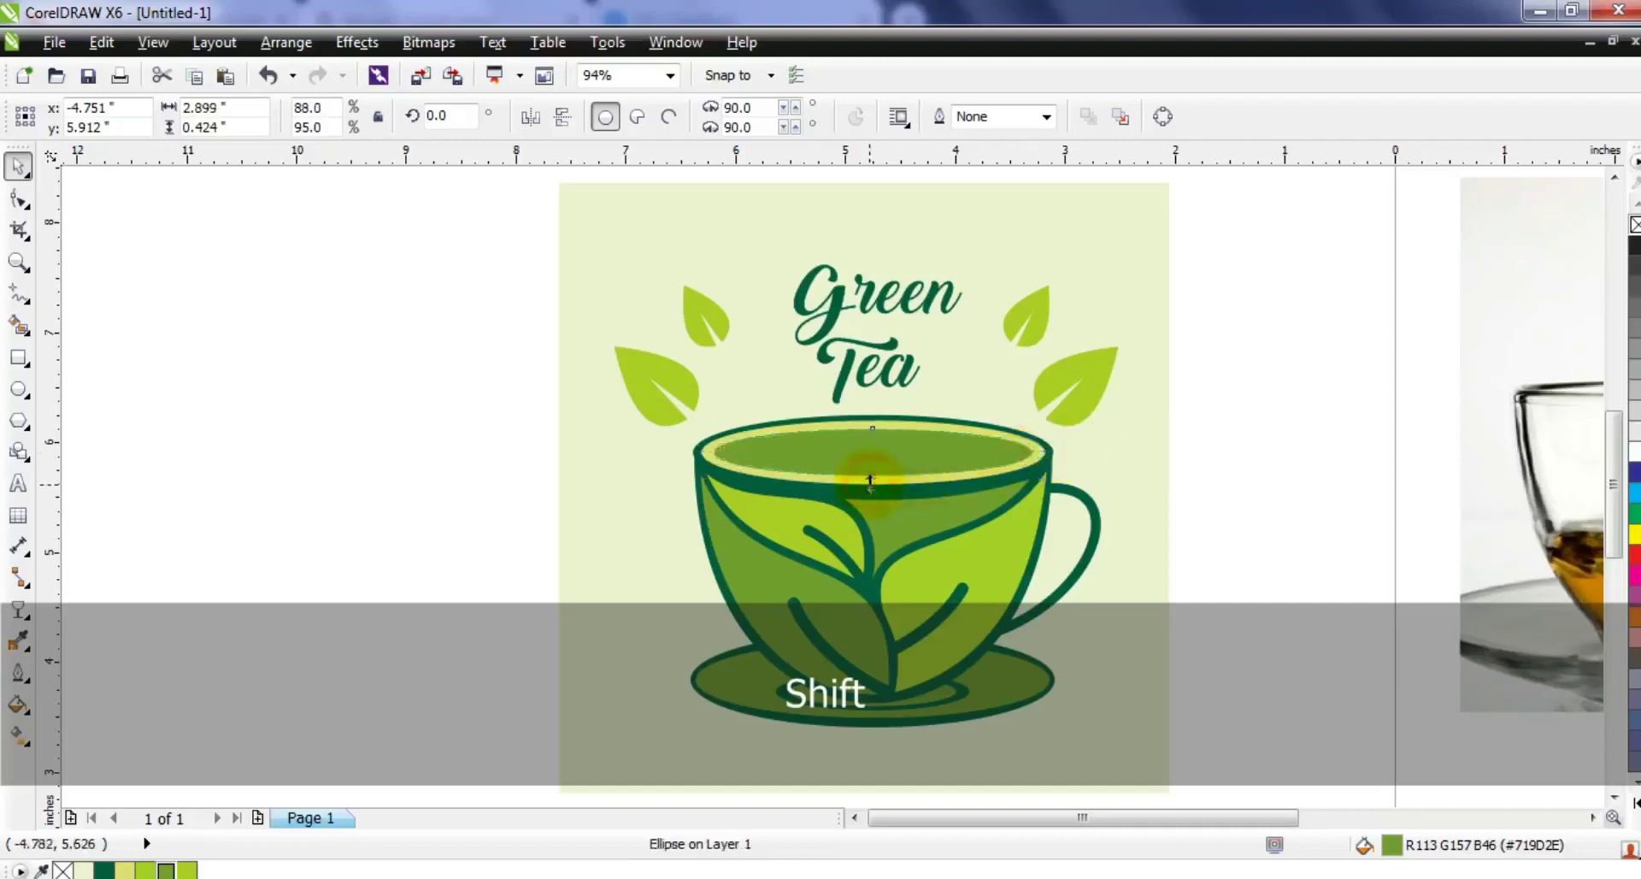
Select the whole Green Tea illustration and examine it in a full-screen preview.
{"action": "left_click", "coordinate": [1228, 521]}
{"action": "key", "text": "F3"}
{"action": "key", "text": "Escape"}
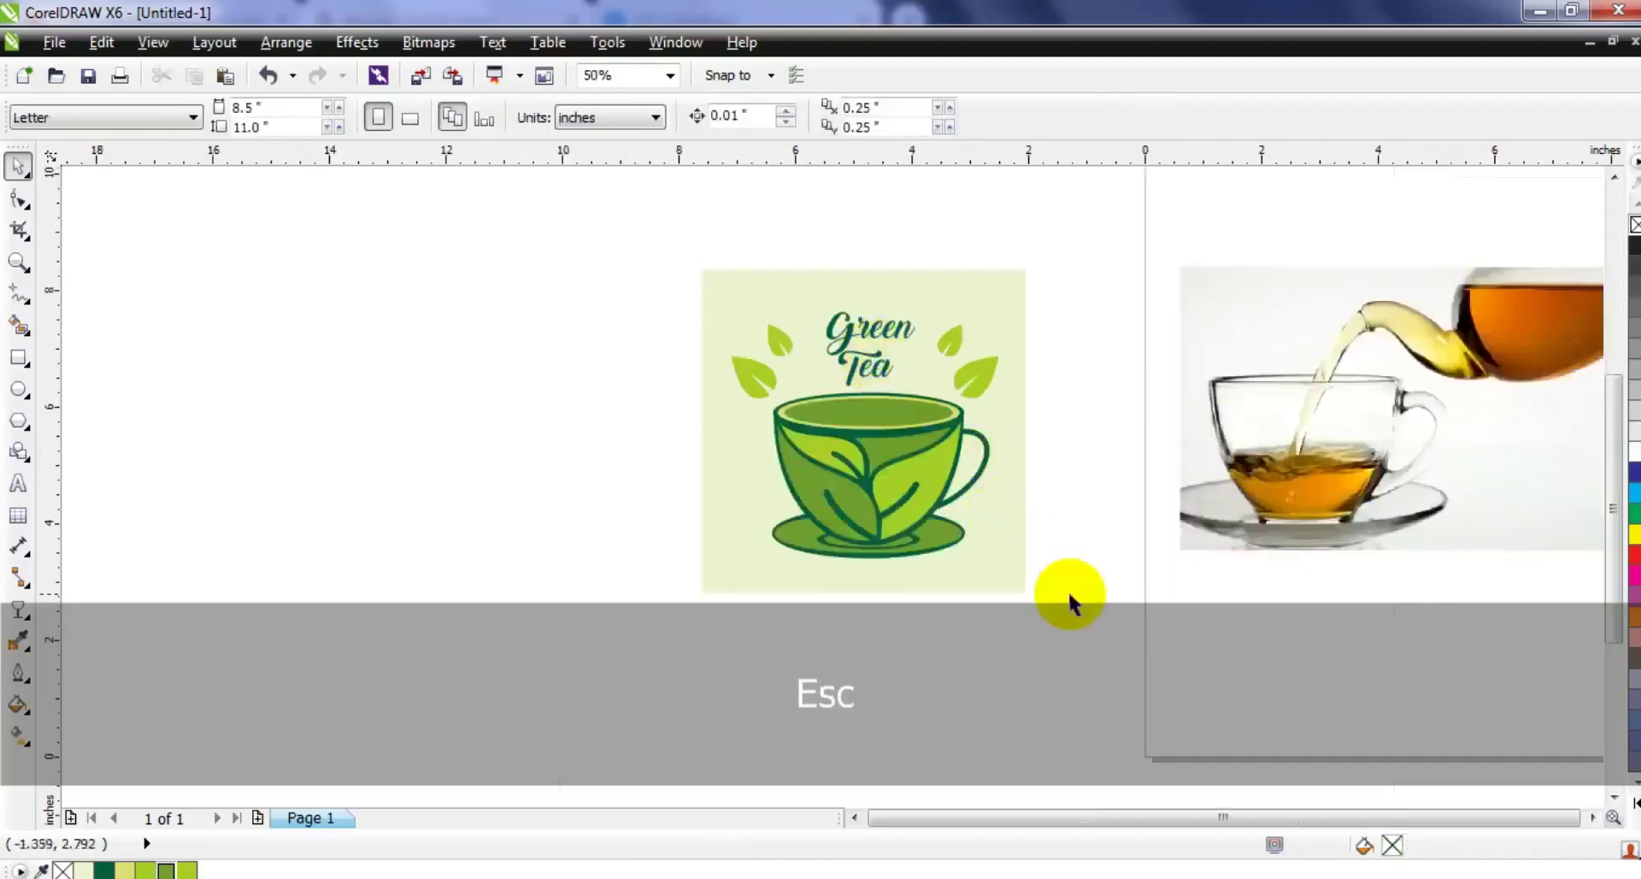
{"action": "left_click_drag", "start_coordinate": [1085, 235], "coordinate": [600, 611]}
{"action": "key", "text": "shift+F2"}
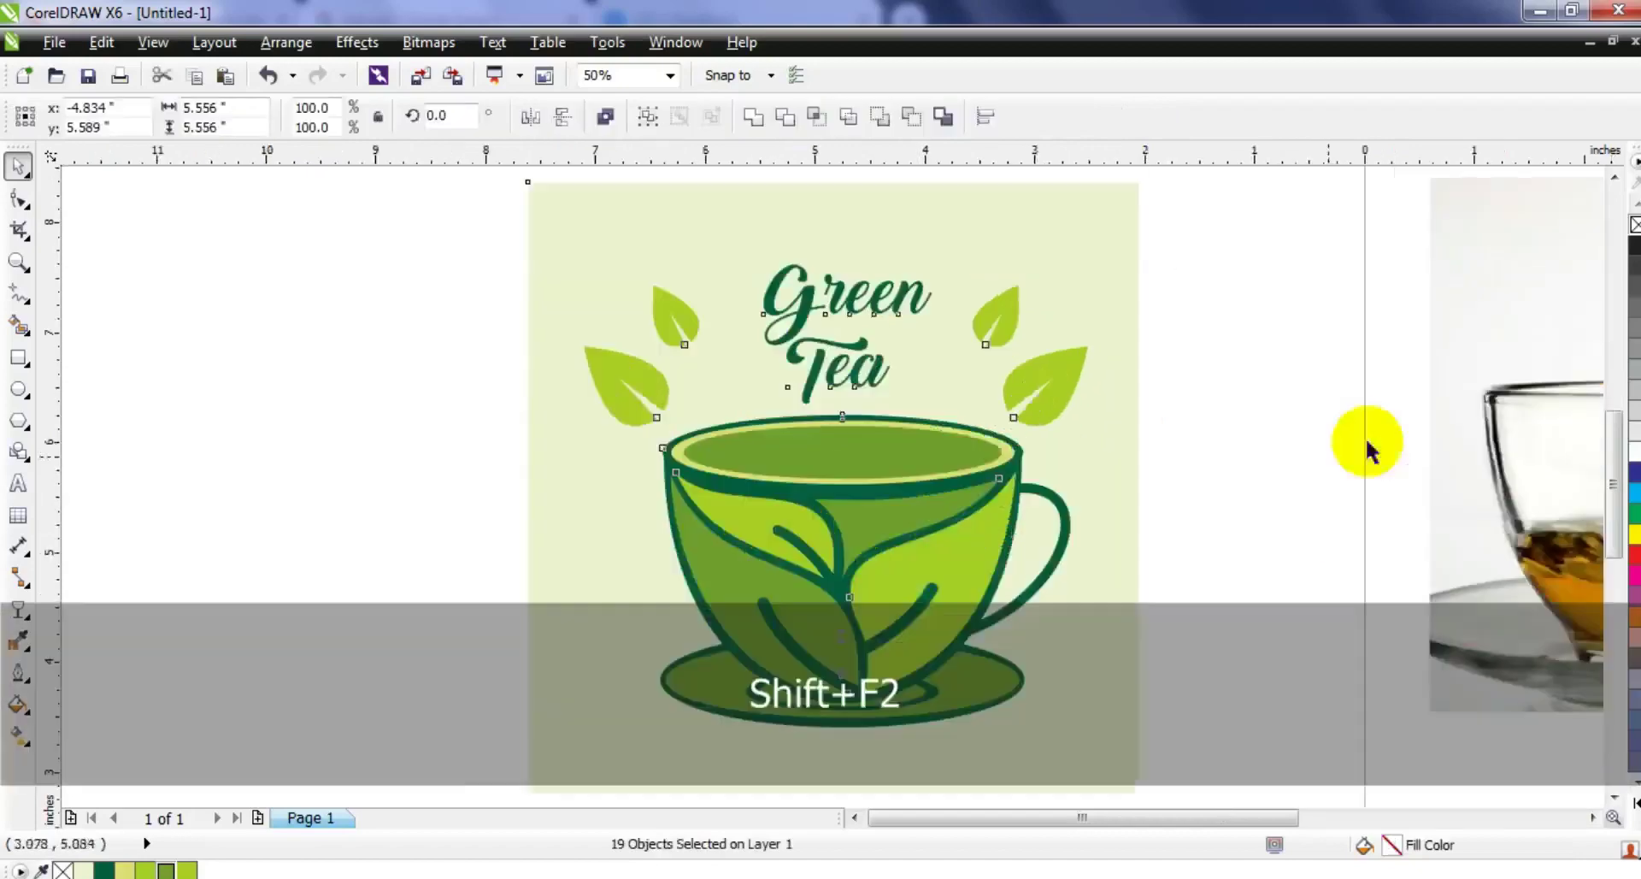
{"action": "key", "text": "F9"}
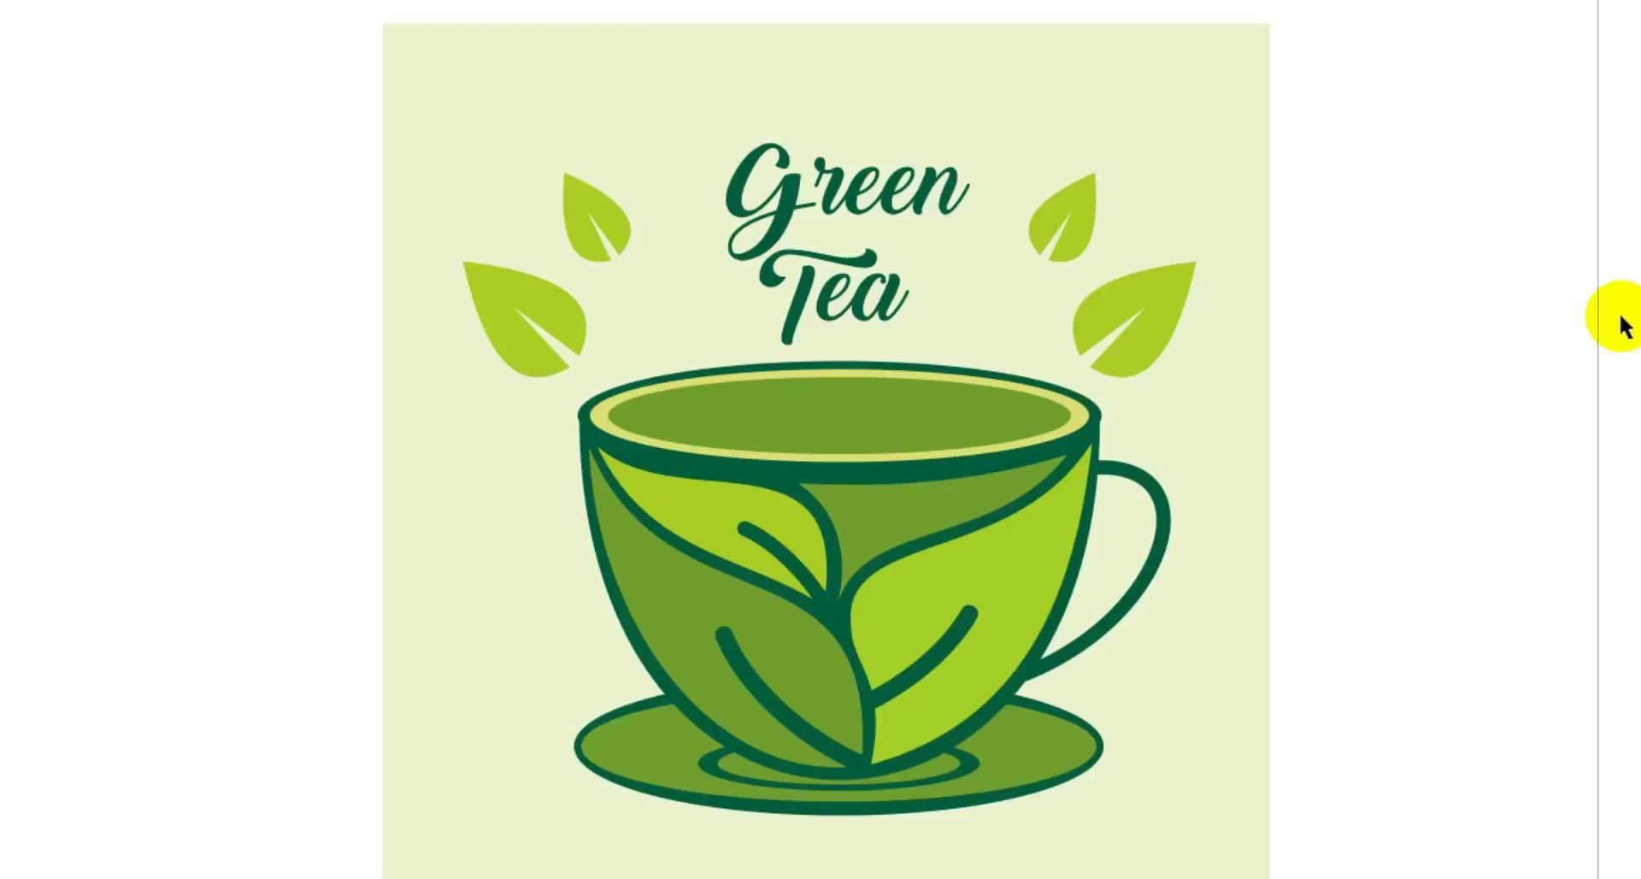
{"action": "left_click", "coordinate": [1447, 383]}
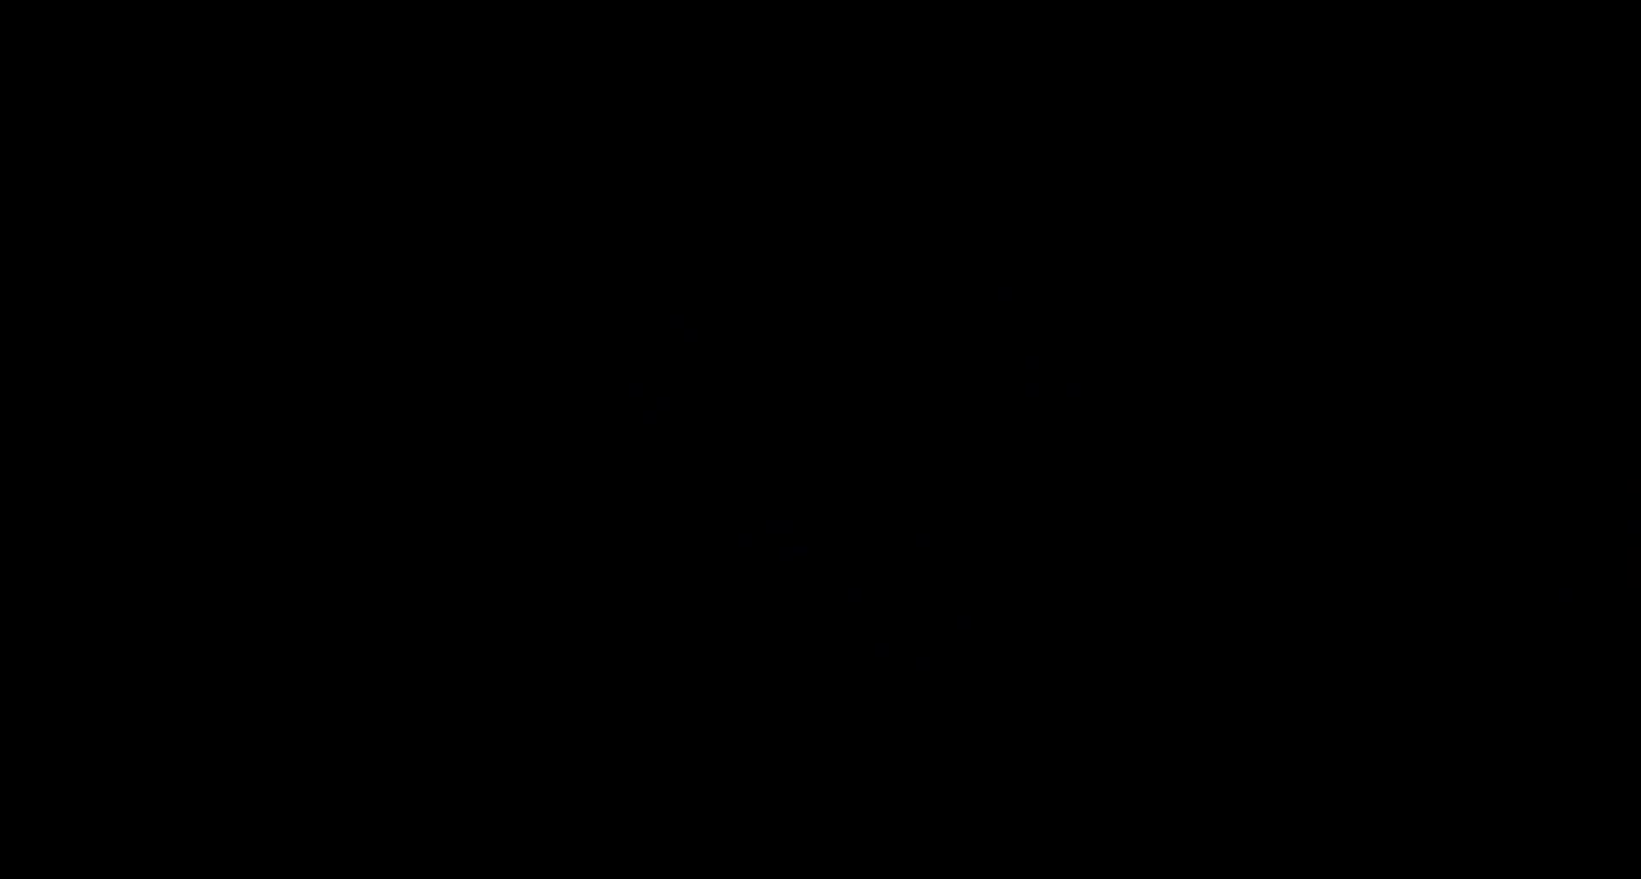